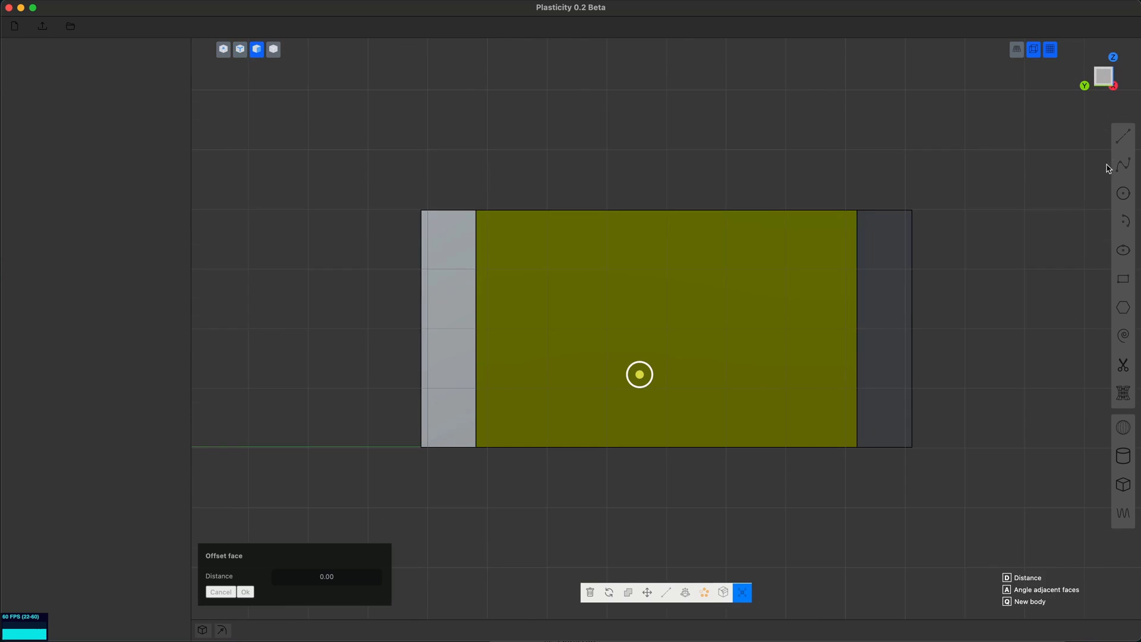
Split the block with a cut line drawn across its face.
left_click(380, 253)
left_click(970, 253)
left_click(723, 592)
middle_click_drag(1069, 256, 1024, 357)
key("Return")
Chamfer the block's four top edges.
key("2")
left_click(885, 276)
left_click(1008, 164)
left_click(570, 179)
left_click(461, 285)
key("c")
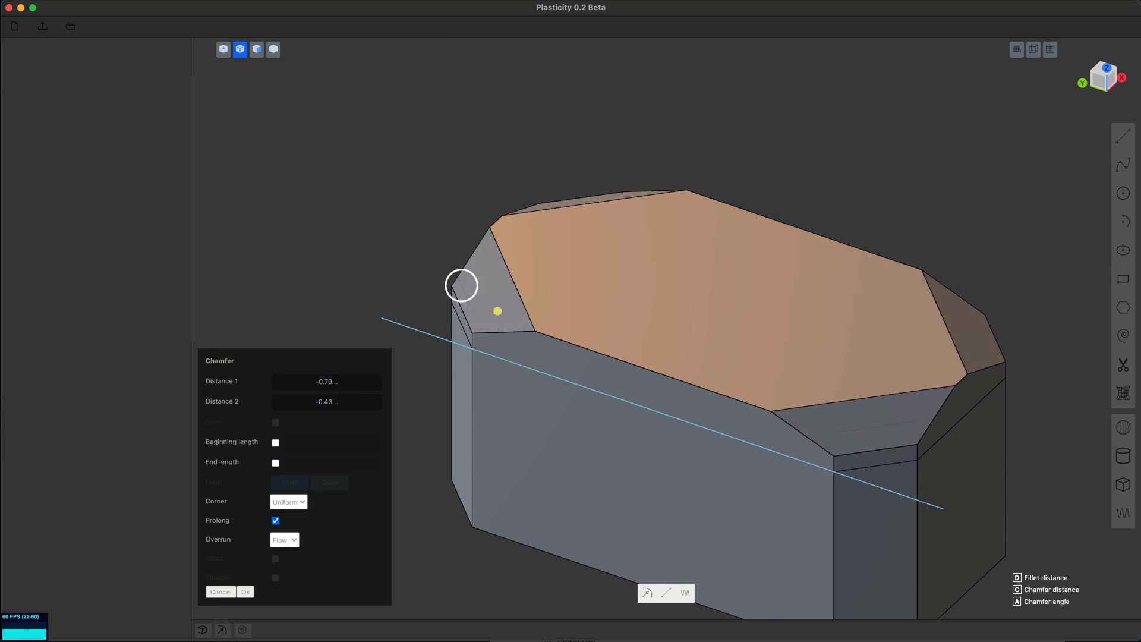
left_click(915, 369)
middle_click_drag(914, 368, 903, 327)
key("Return")
Fillet the four chamfer bevel edges to round them.
middle_click_drag(897, 327, 889, 230, "shift")
middle_click_drag(755, 209, 811, 208)
left_click(497, 256)
key("b")
left_click(483, 127)
left_click(874, 130)
left_click(940, 182)
left_click(829, 256)
key("Return")
Offset the two narrow corner fillet faces to enlarge their rounding.
middle_click_drag(1011, 281, 988, 314)
key("3")
left_click(969, 238)
left_click(465, 127)
key("o")
middle_click_drag(611, 127, 574, 172)
left_click(760, 193)
key("Return")
Box-cut a rectangular recess into the lower solid's front face.
middle_click_drag(1070, 548, 1075, 490)
left_click(909, 416)
key("shift+b")
left_click(822, 356)
left_click(937, 435)
left_click(929, 432)
Offset the recess's bottom face.
key("2")
left_click(909, 432)
left_click(930, 410)
key("alt+z")
left_click(821, 410)
left_click(865, 426)
mouse_move(878, 440)
middle_mouse_down()
mouse_move(878, 469)
mouse_move(876, 455)
middle_mouse_up()
key("Return")
Fillet the block's vertical edges and adjacent top edges.
key("2")
left_click(695, 459)
left_click(777, 449)
left_click(946, 424)
left_click(985, 420)
left_click(946, 314)
left_click(957, 298)
left_click(923, 300)
left_click(777, 330)
key("d")
middle_click_drag(1022, 412, 828, 486)
key("Return")
key("f")
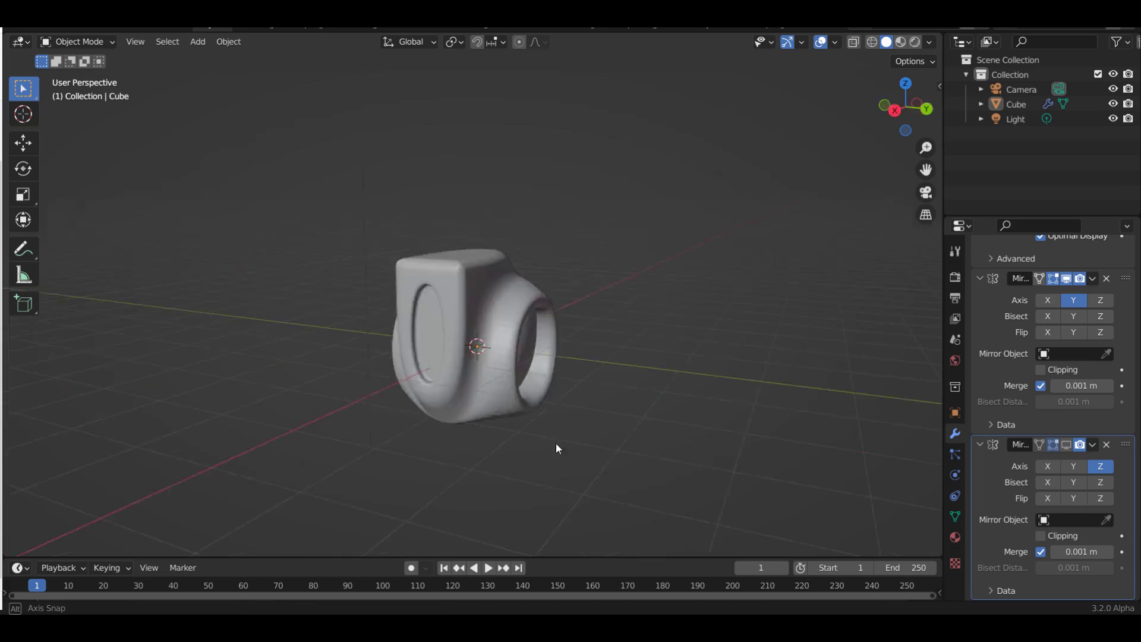
Reshape the curve by moving several of its control points.
scroll(554, 448, "up", 5)
middle_click_drag(544, 412, 718, 400)
left_click(548, 466)
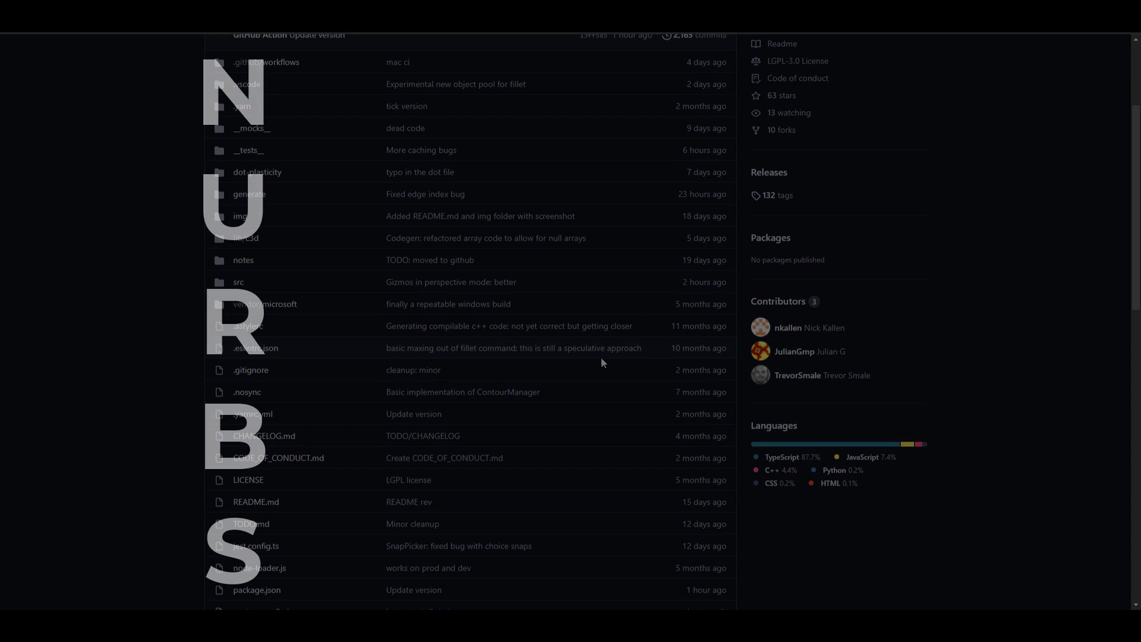
scroll(604, 355, "up", 2)
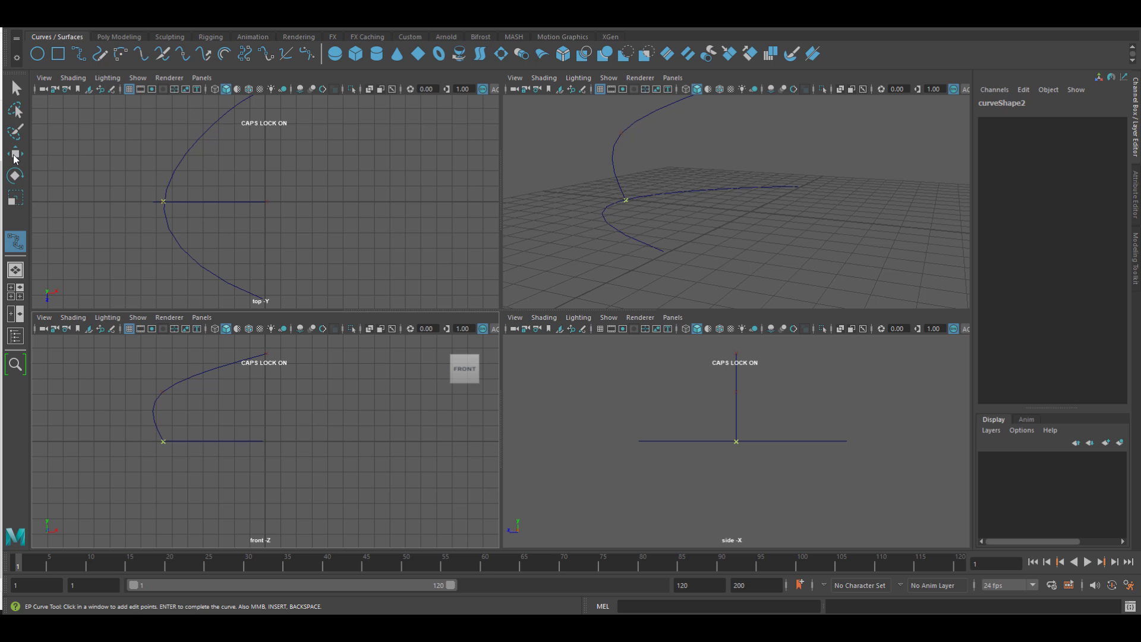
left_click(206, 446)
key("w")
left_click_drag(209, 374, 224, 351)
left_click_drag(187, 463, 230, 492)
left_click_drag(243, 440, 237, 419)
left_click_drag(324, 352, 355, 380)
scroll(354, 375, "down", 4)
left_click_drag(353, 357, 359, 368)
Select both curves and create a birail surface spanning them.
key("space")
left_click(588, 229)
right_click_drag(586, 228, 637, 208)
left_click_drag(630, 178, 333, 381)
middle_click_drag(518, 414, 579, 411)
key("ctrl+z")
key("ctrl+z")
left_click(542, 55)
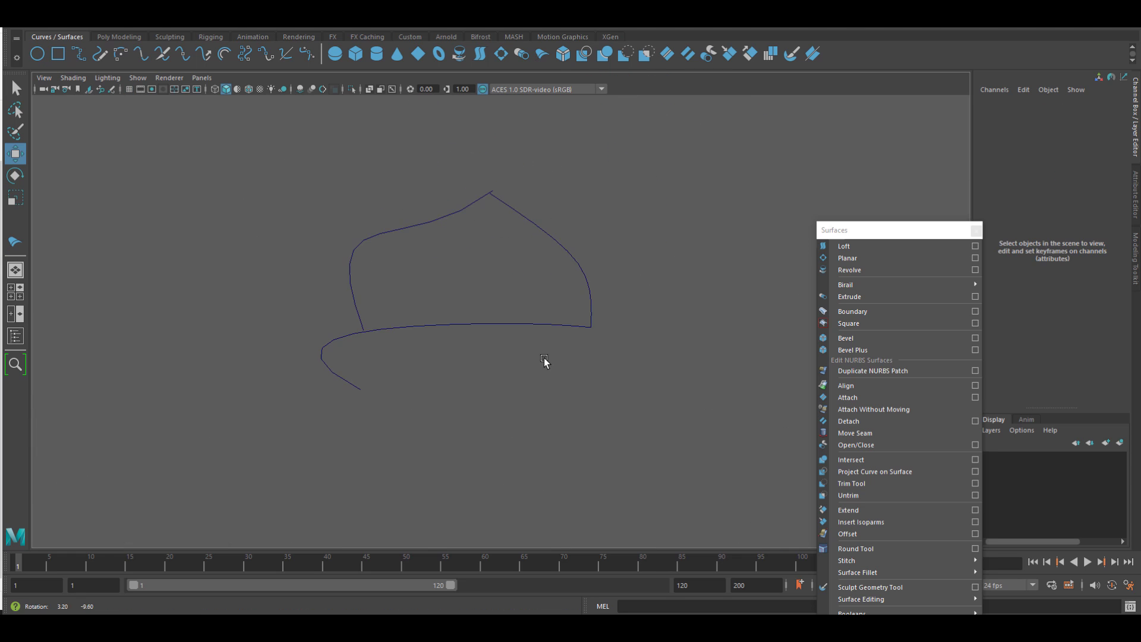
left_click(844, 245)
Drag the curve's control vertices to change how the dome surface bulges.
right_click_drag(234, 161, 229, 160)
left_click(335, 193)
left_click_drag(306, 185, 412, 158)
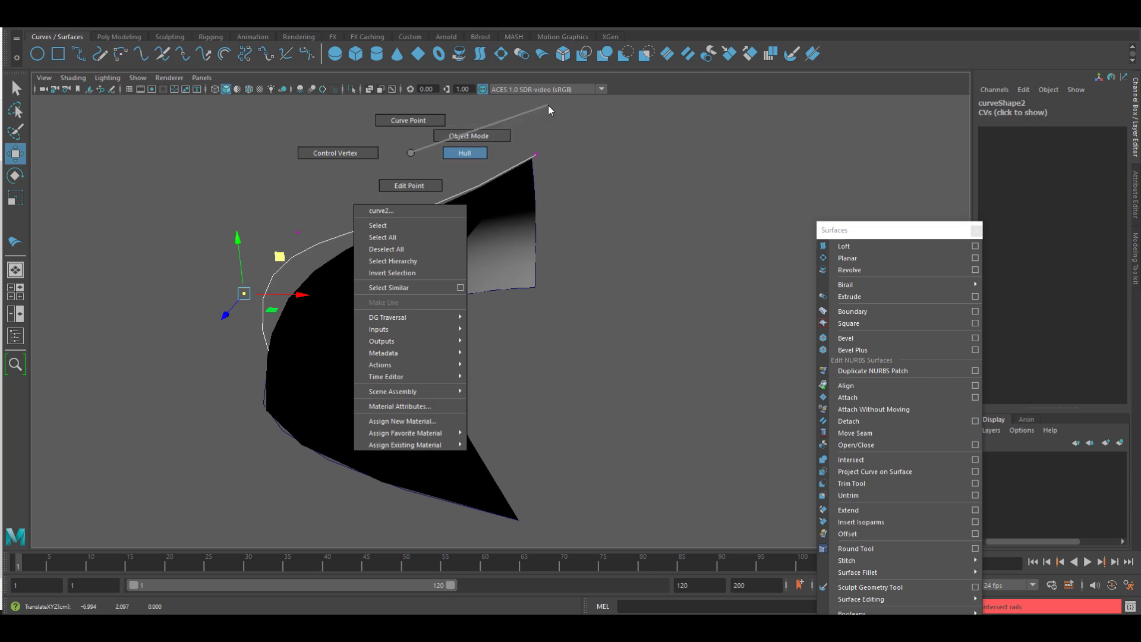
right_click_drag(636, 198, 573, 359)
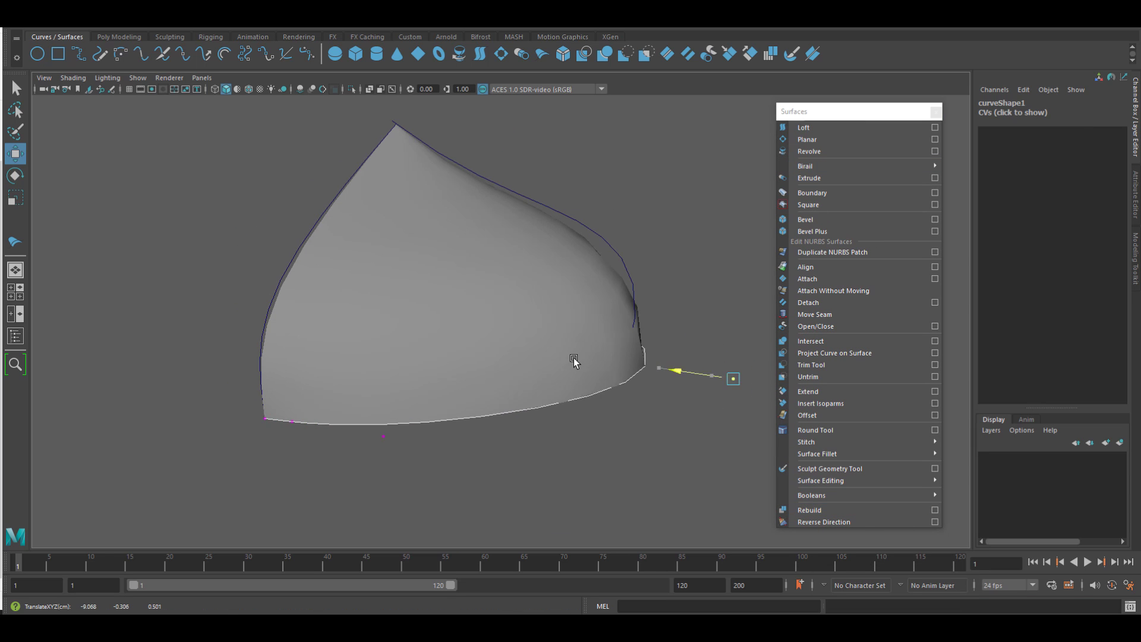
left_click(591, 212)
left_click(595, 211)
left_click_drag(595, 212, 640, 203)
left_click(682, 374)
left_click_drag(667, 374, 485, 328, "alt")
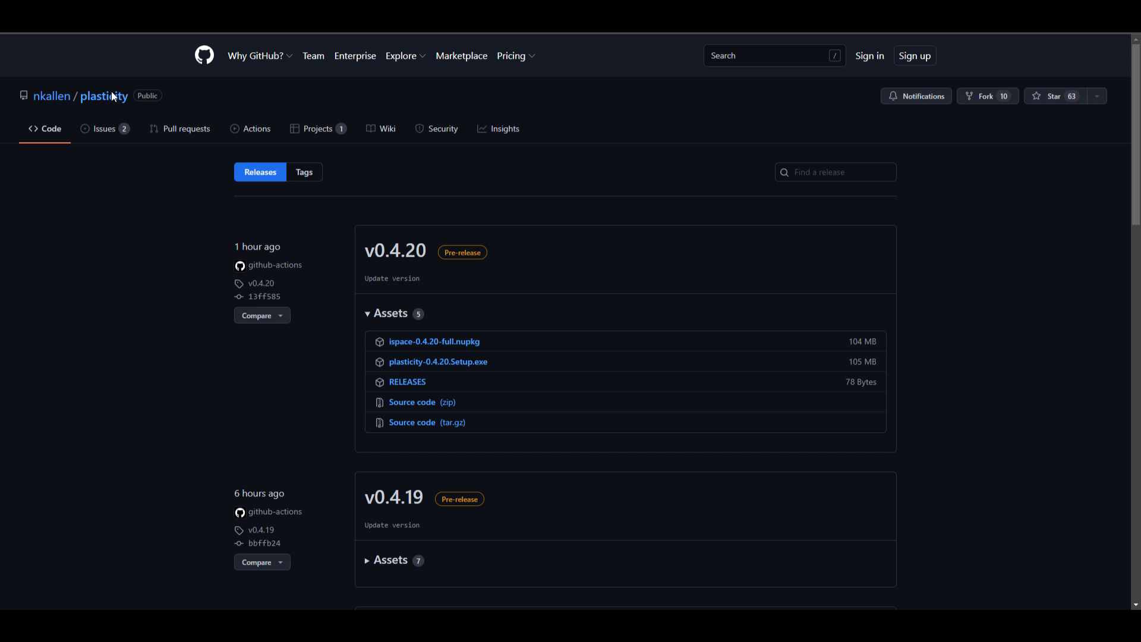
Scroll through the Releases list headed by pre-release v0.4.20.
scroll(310, 397, "down", 20)
scroll(310, 403, "up", 20)
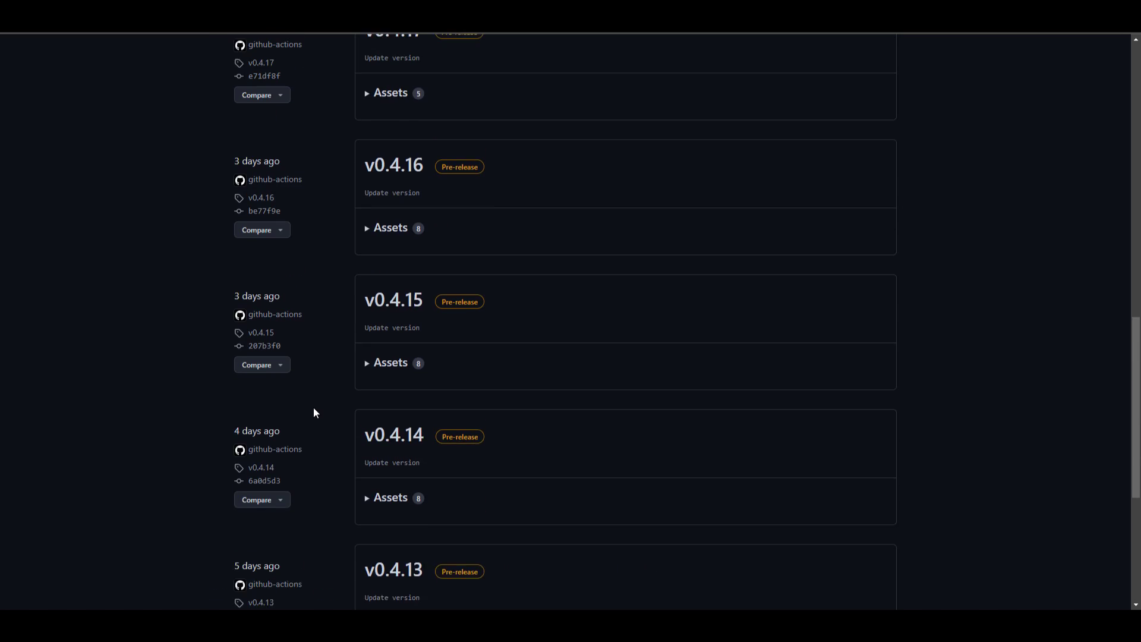
scroll(393, 457, "down", 1)
scroll(397, 463, "up", 1)
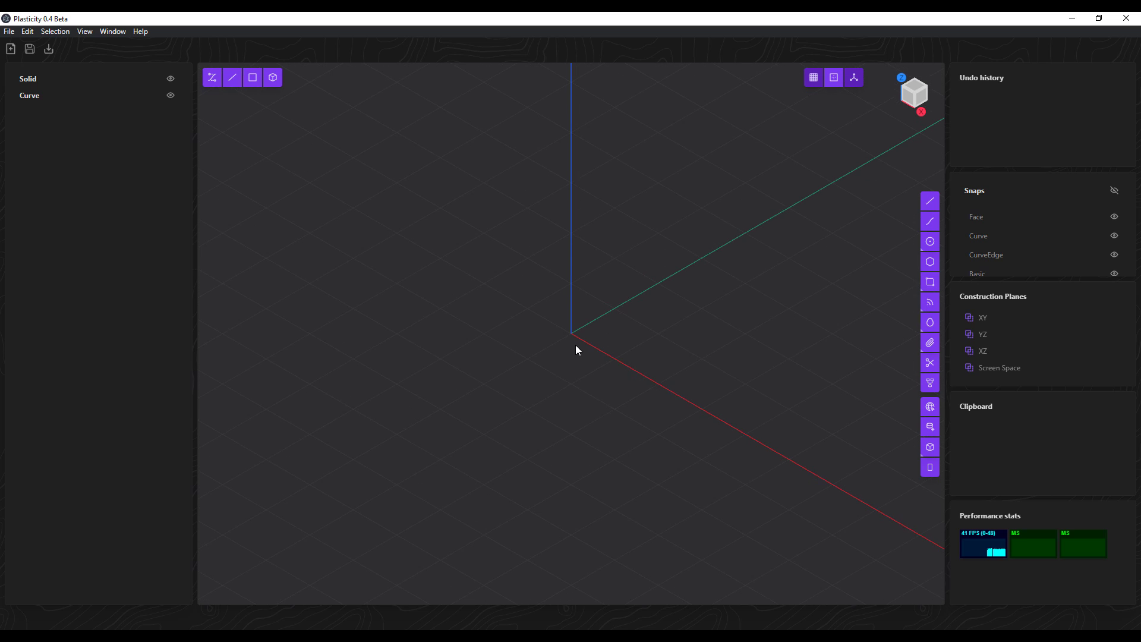
middle_click_drag(576, 347, 565, 378)
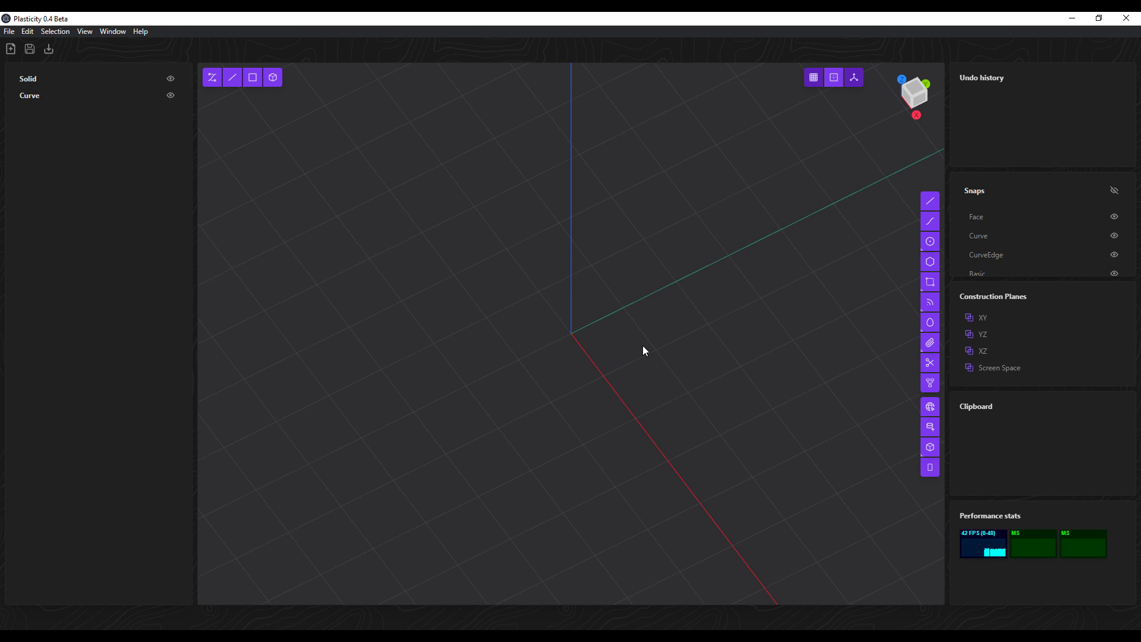
mouse_move(643, 344)
middle_mouse_down()
mouse_move(553, 366)
mouse_move(753, 339)
mouse_move(662, 357)
middle_mouse_up()
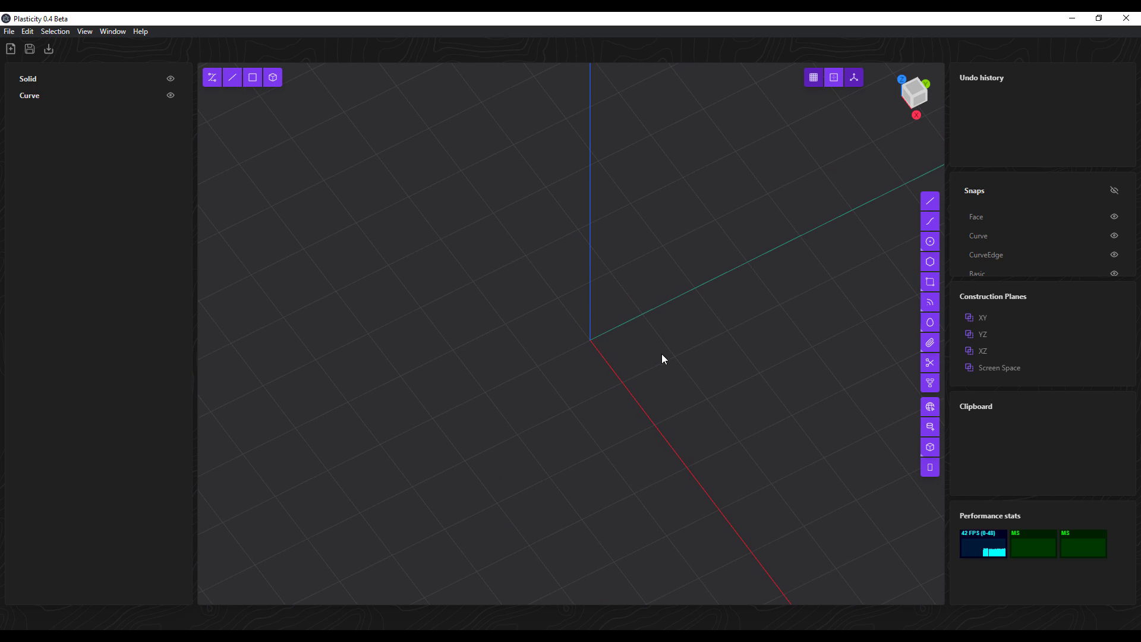
middle_click_drag(559, 393, 518, 401)
left_click(814, 80)
left_click(813, 80)
left_click(813, 80)
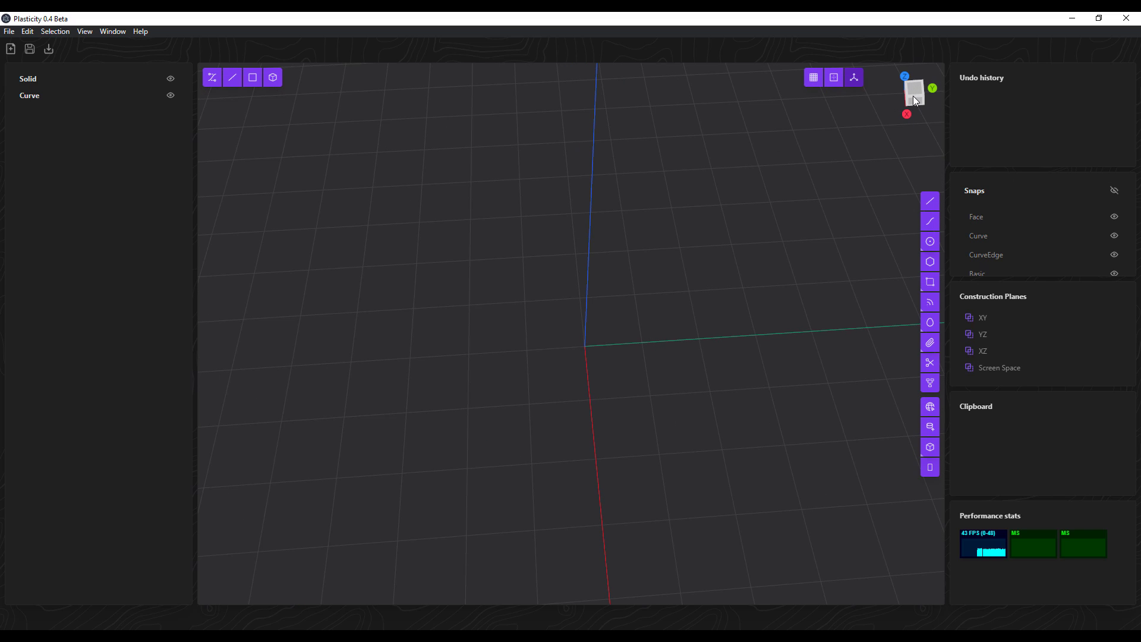
left_click(907, 114)
left_click_drag(913, 97, 729, 249)
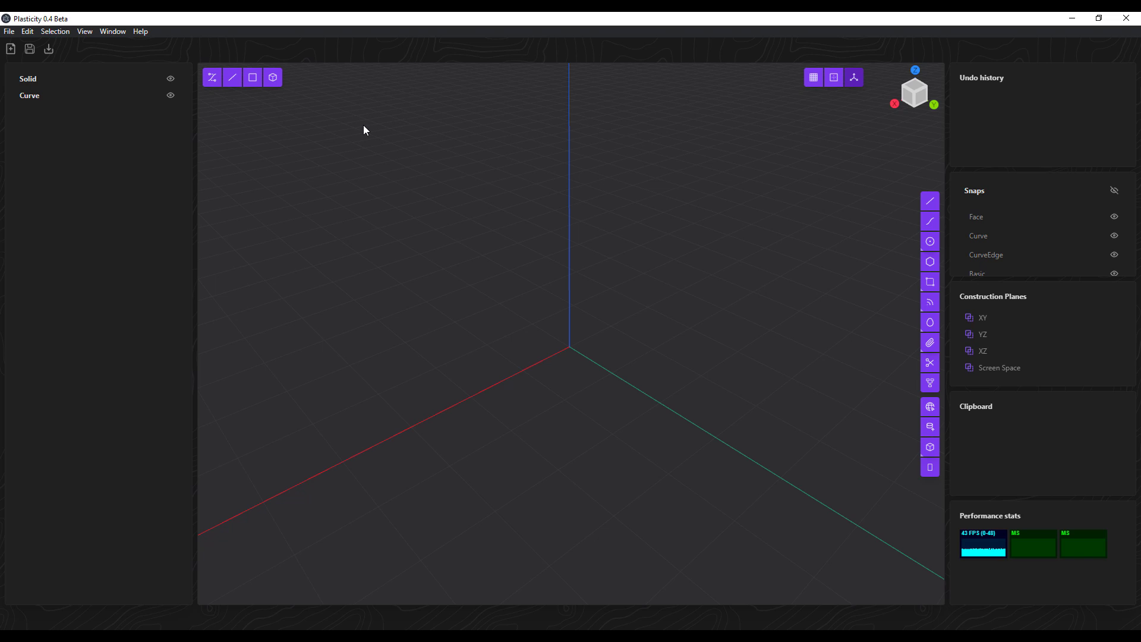
Cycle through control-point, edge and face selection, ending on solid selection.
key("1")
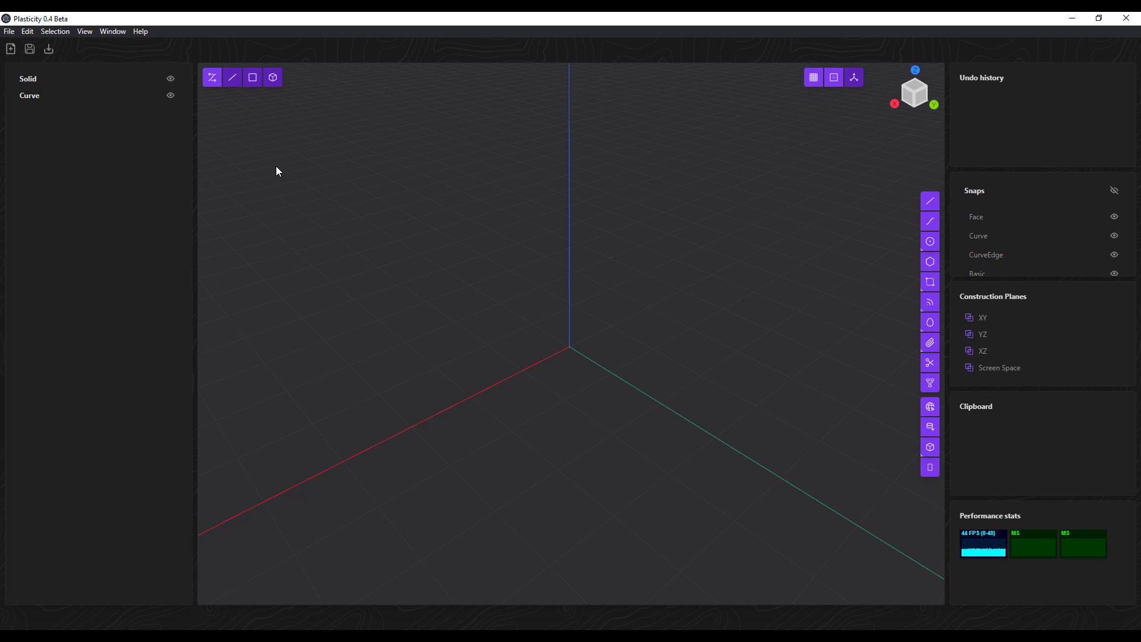
key("shift+2")
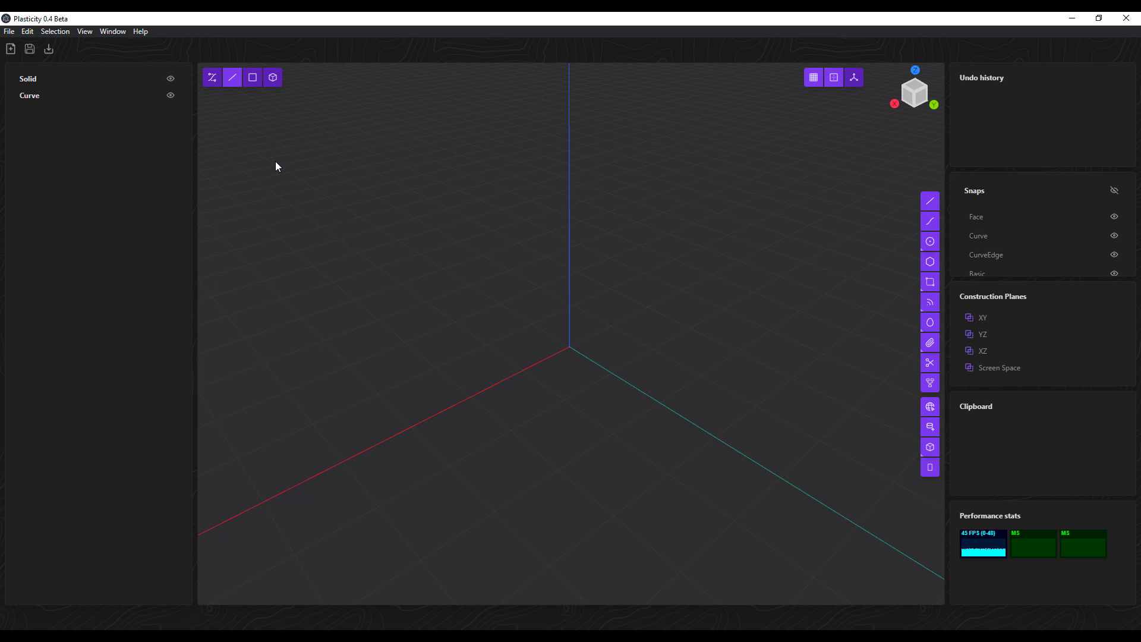
key("3")
key("4")
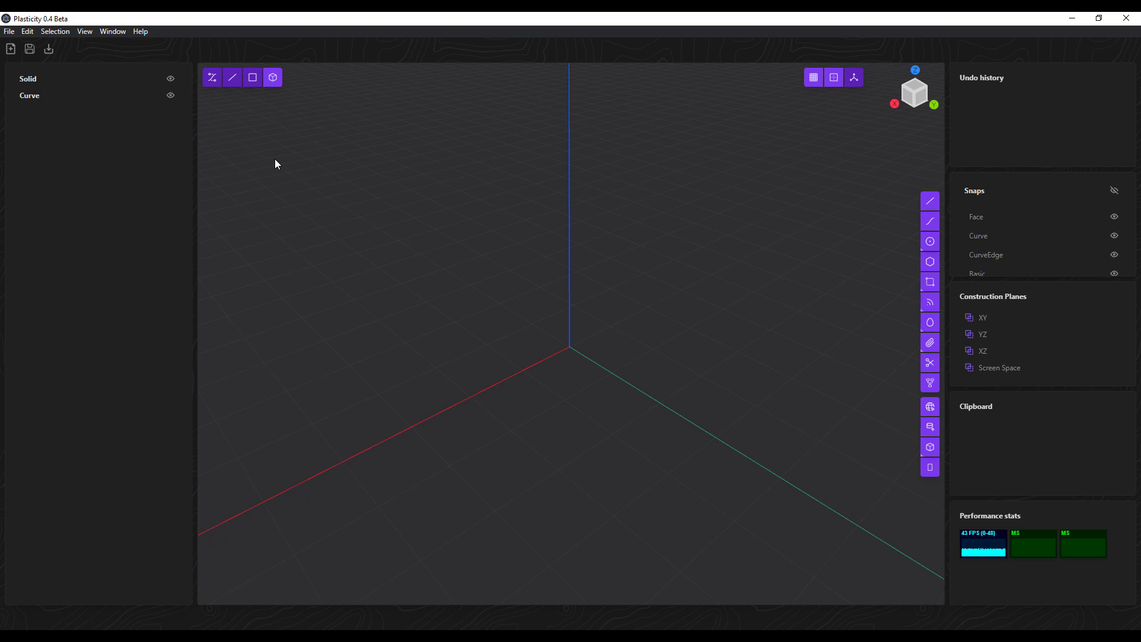
scroll(552, 354, "up", 3)
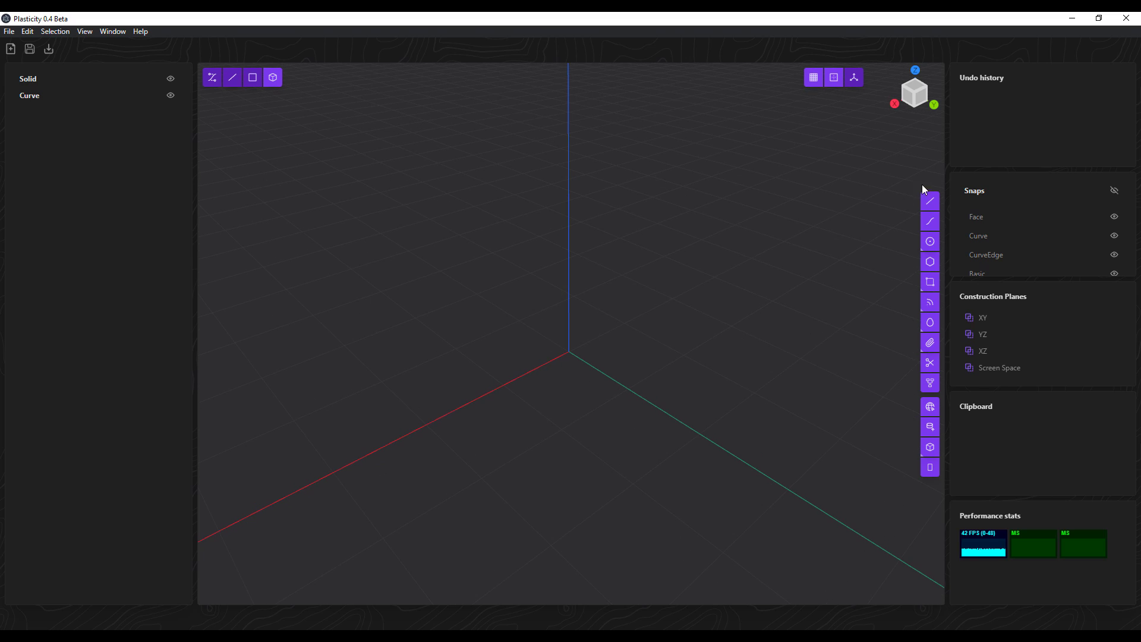
Draw a closed four-corner line outline on the grid to create Curve 1.
left_click(931, 203)
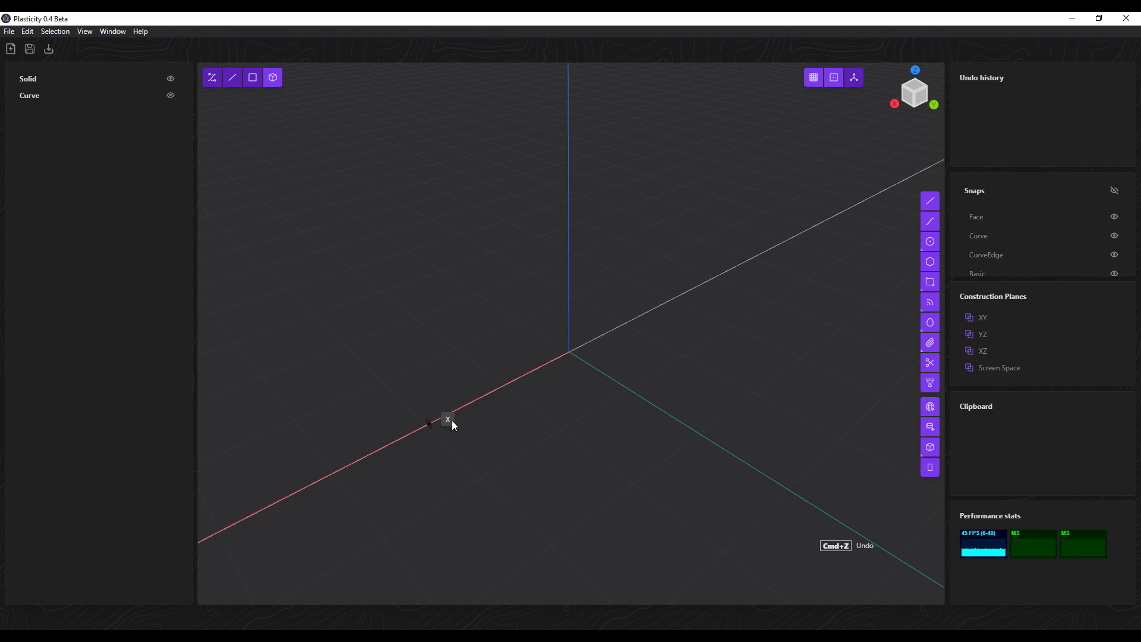
left_click(483, 476)
left_click(562, 427)
left_click(637, 485)
left_click(555, 546)
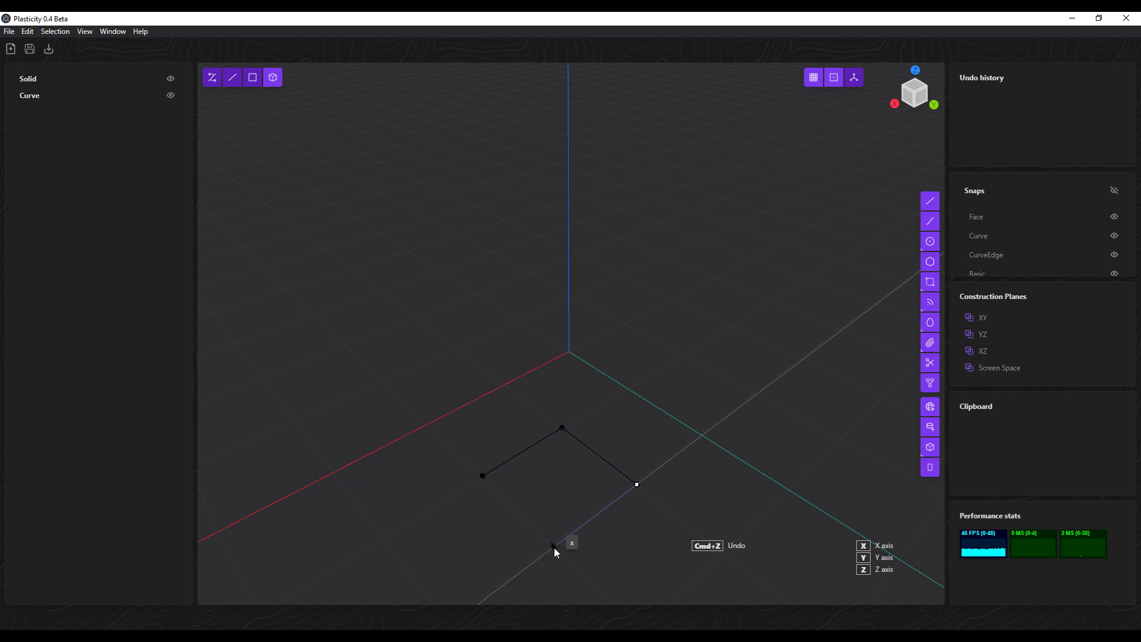
left_click(483, 475)
middle_click_drag(713, 545, 599, 413)
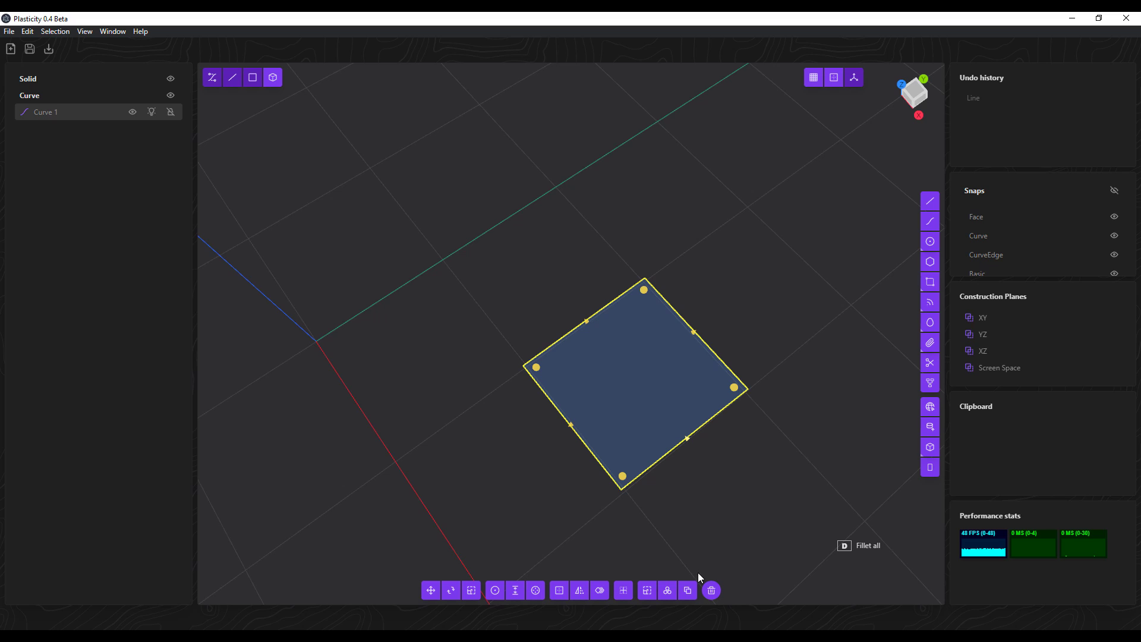
middle_click_drag(698, 572, 734, 544)
scroll(739, 545, "down", 1)
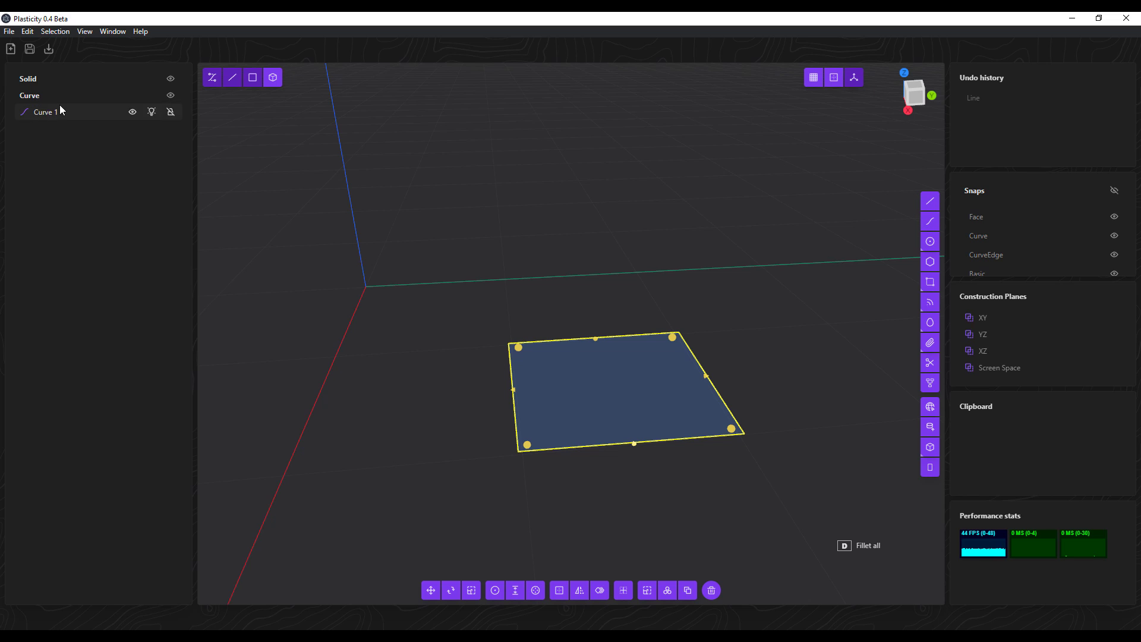
middle_click_drag(585, 256, 644, 288)
mouse_move(645, 288)
middle_mouse_down("shift")
mouse_move(667, 295)
mouse_move(647, 296)
middle_mouse_up("shift")
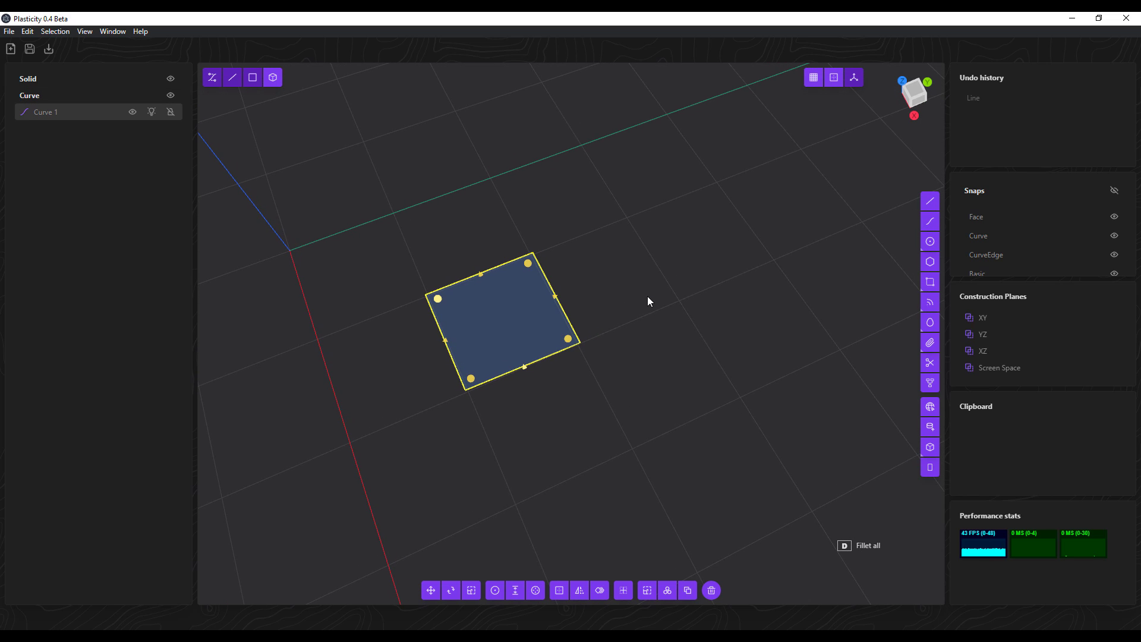
Draw a four-point freeform curve beside the square, creating Curve 7.
left_click(932, 223)
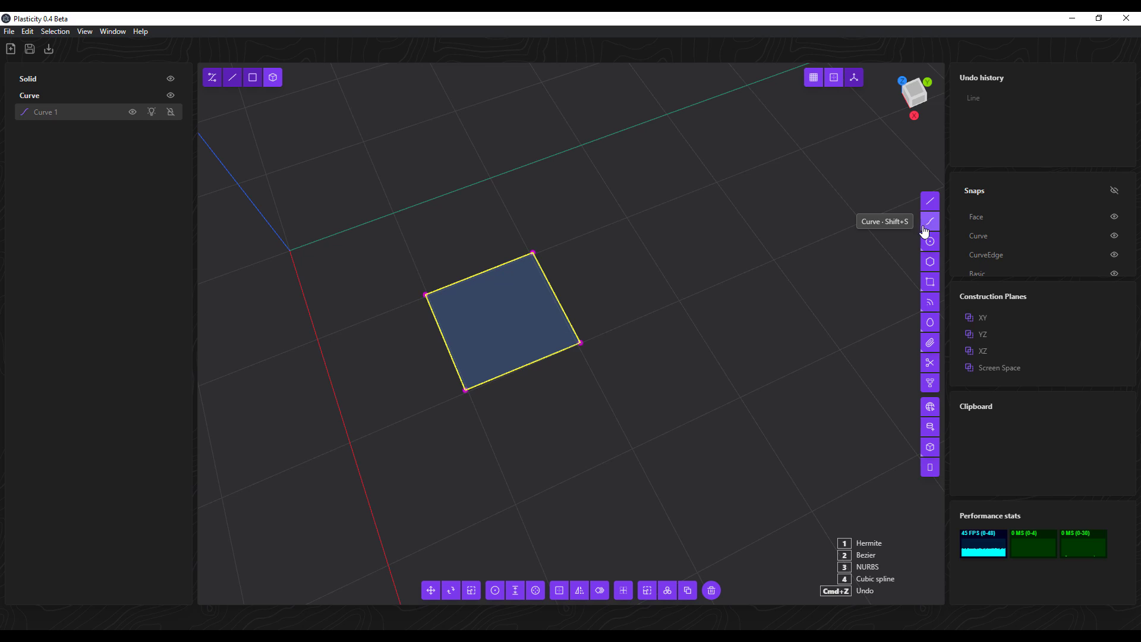
left_click(635, 444)
left_click(679, 296)
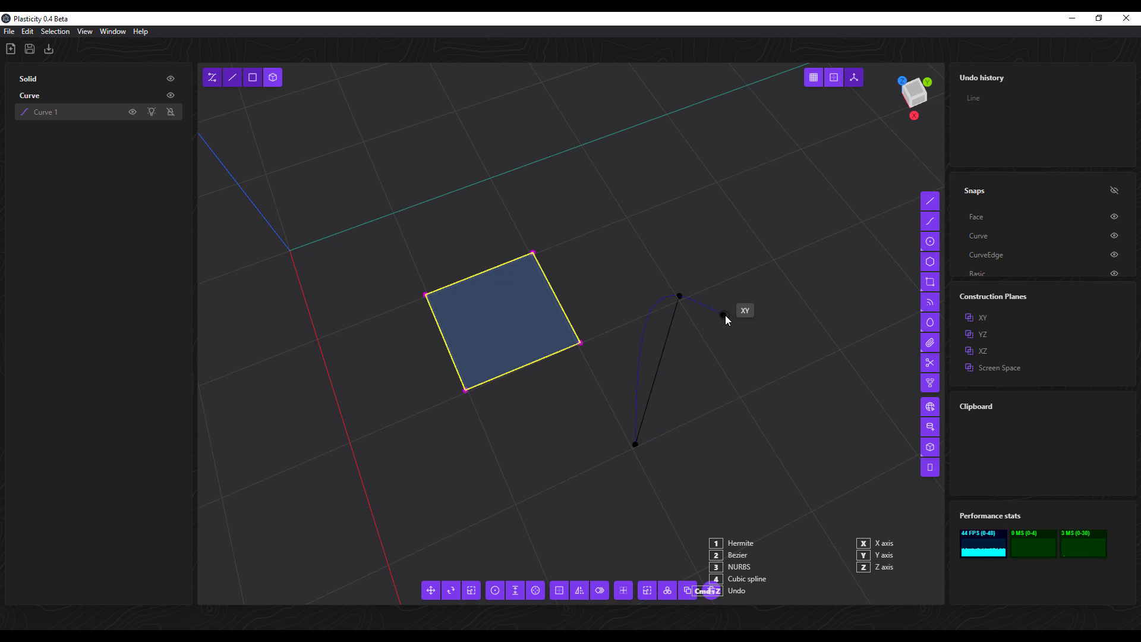
left_click(842, 348)
left_click(865, 222)
right_click(853, 183)
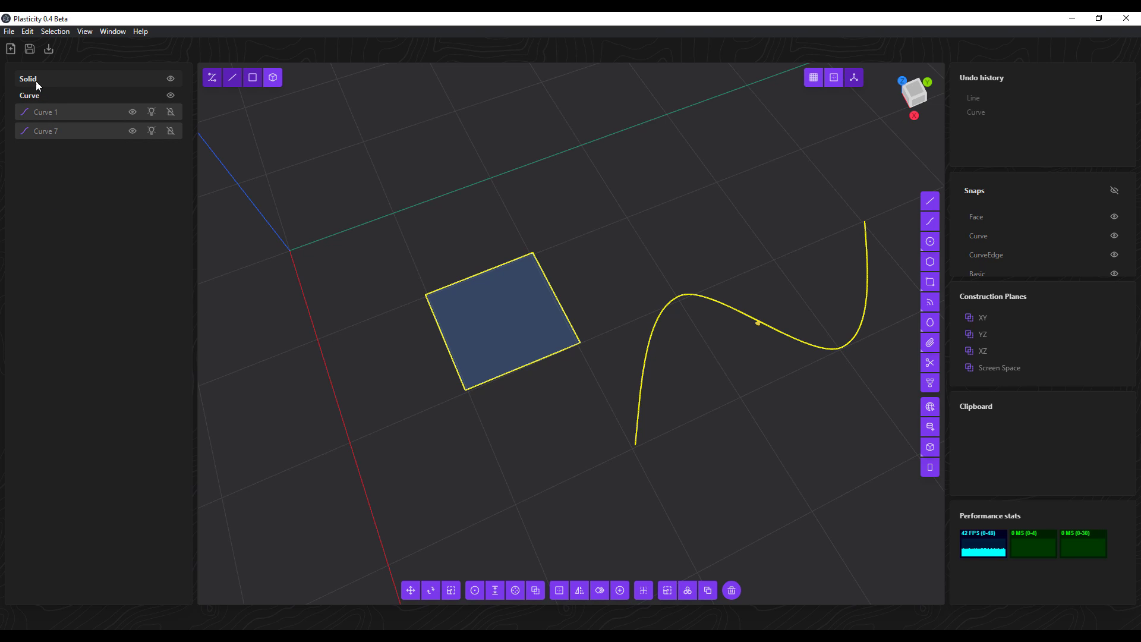
middle_click_drag(510, 414, 735, 505)
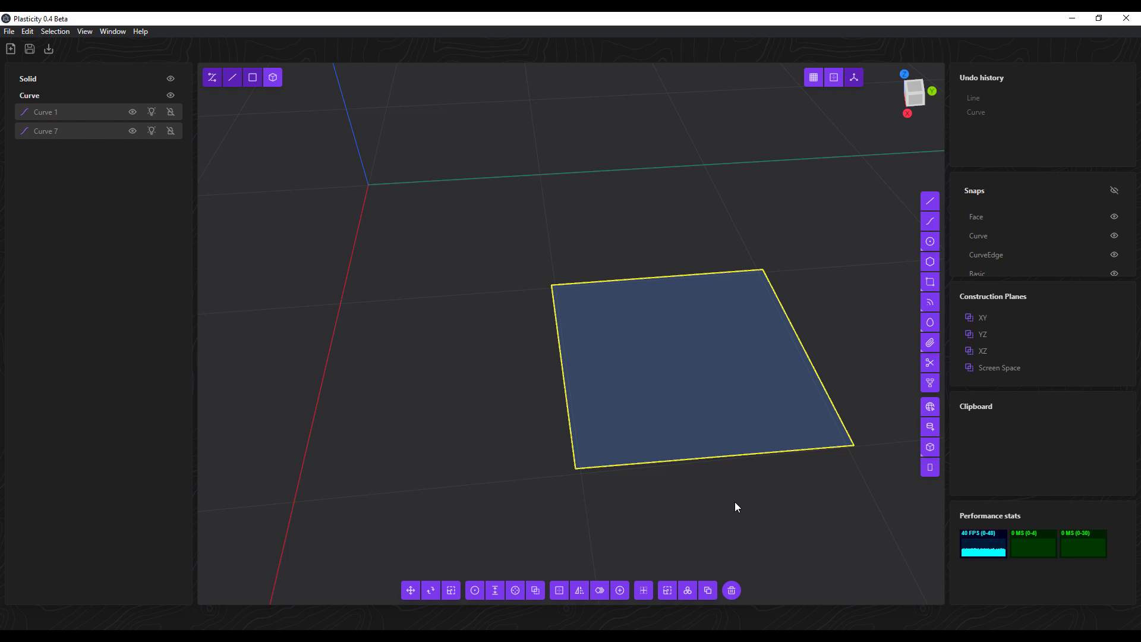
Extrude Curve 1 to distance -0.89 with 0.03 wall thickness.
left_click(735, 501)
middle_click_drag(734, 501, 601, 385)
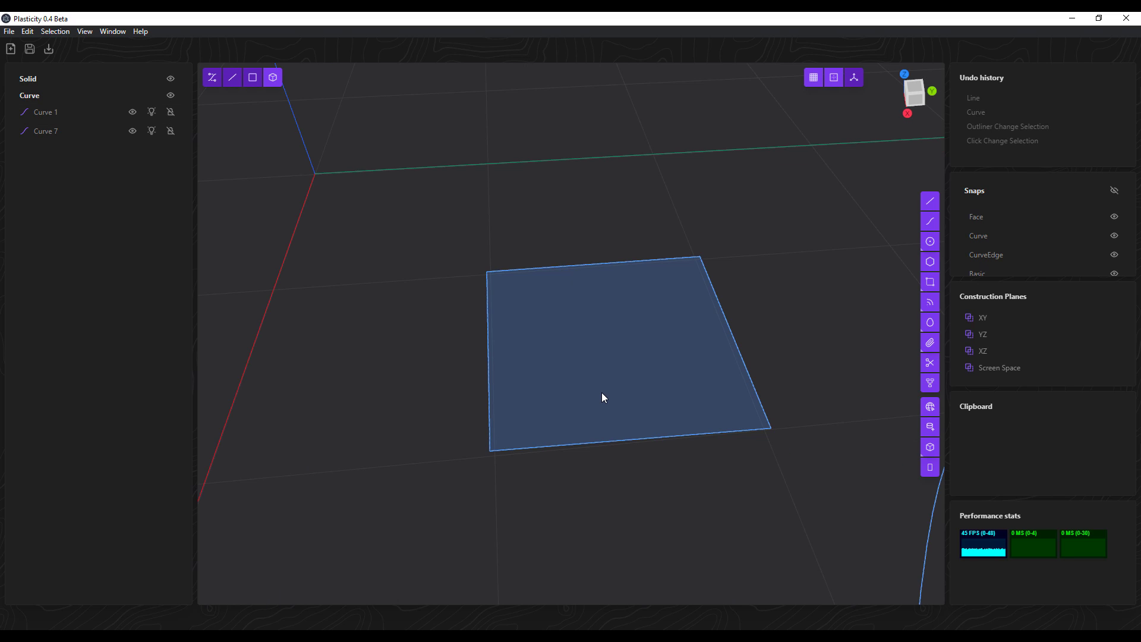
left_click(47, 112)
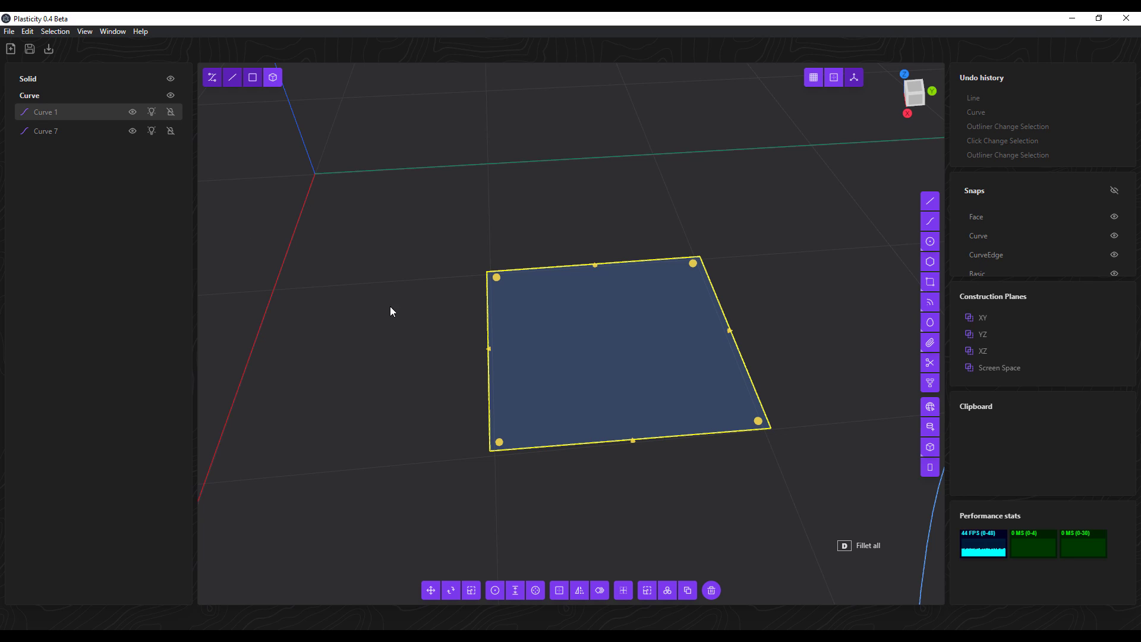
left_click(515, 590)
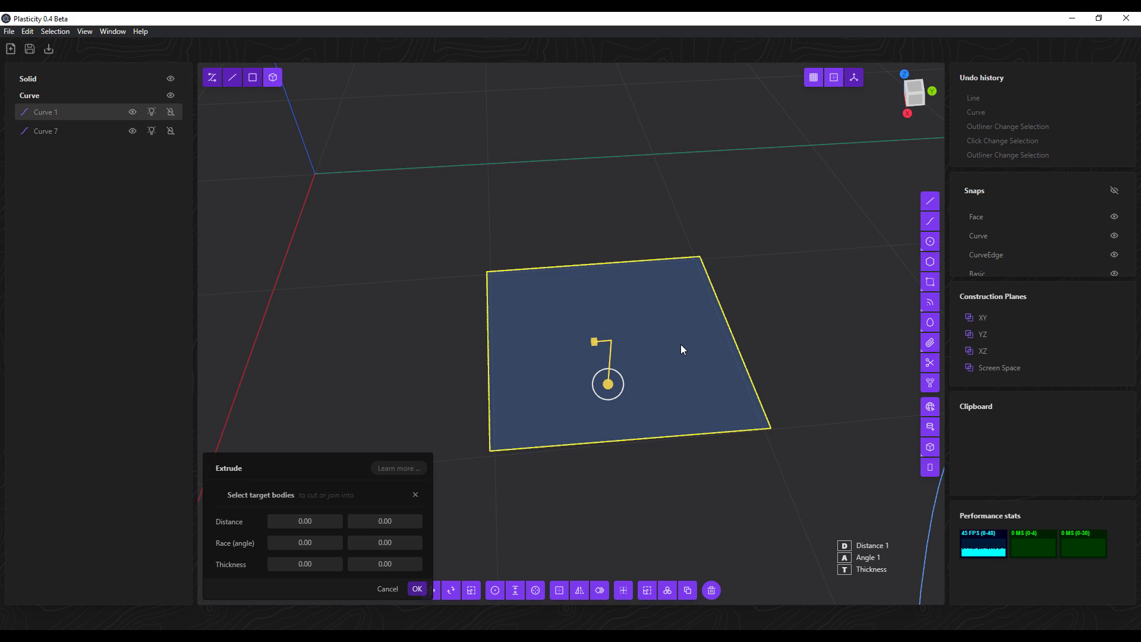
middle_click_drag(654, 480, 641, 436)
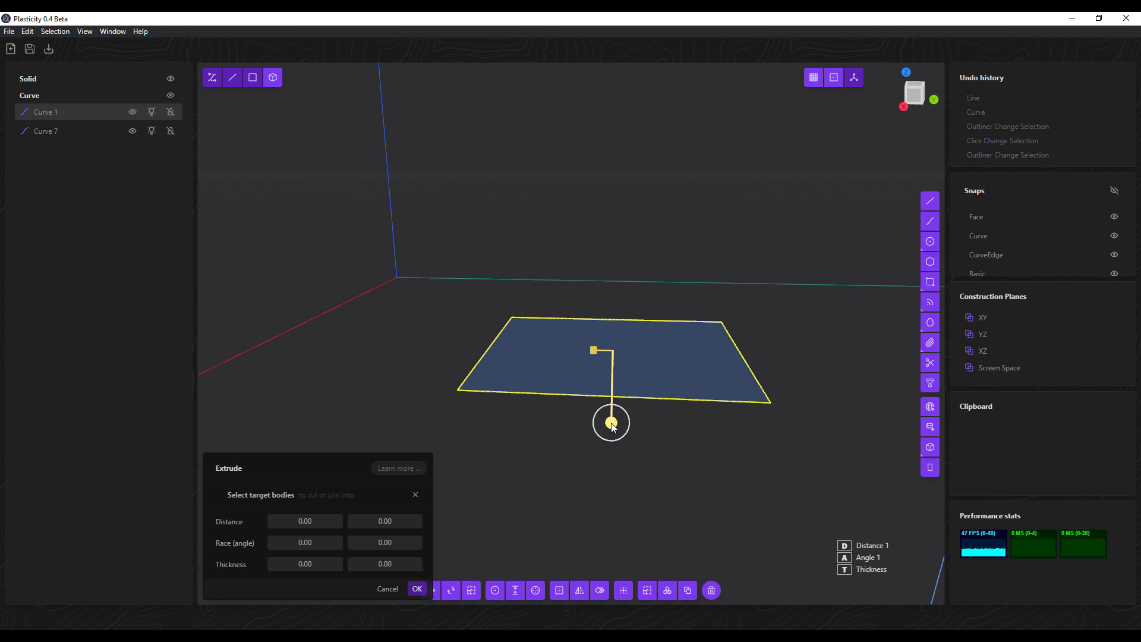
left_click_drag(611, 426, 596, 236)
middle_click_drag(596, 236, 662, 359)
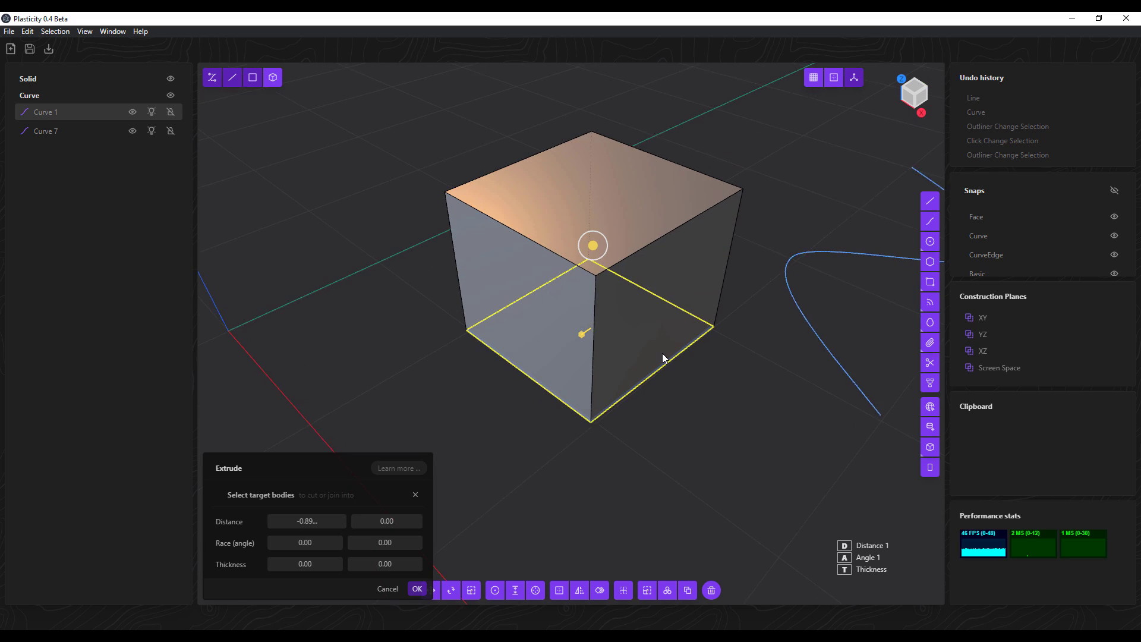
scroll(658, 353, "up", 1)
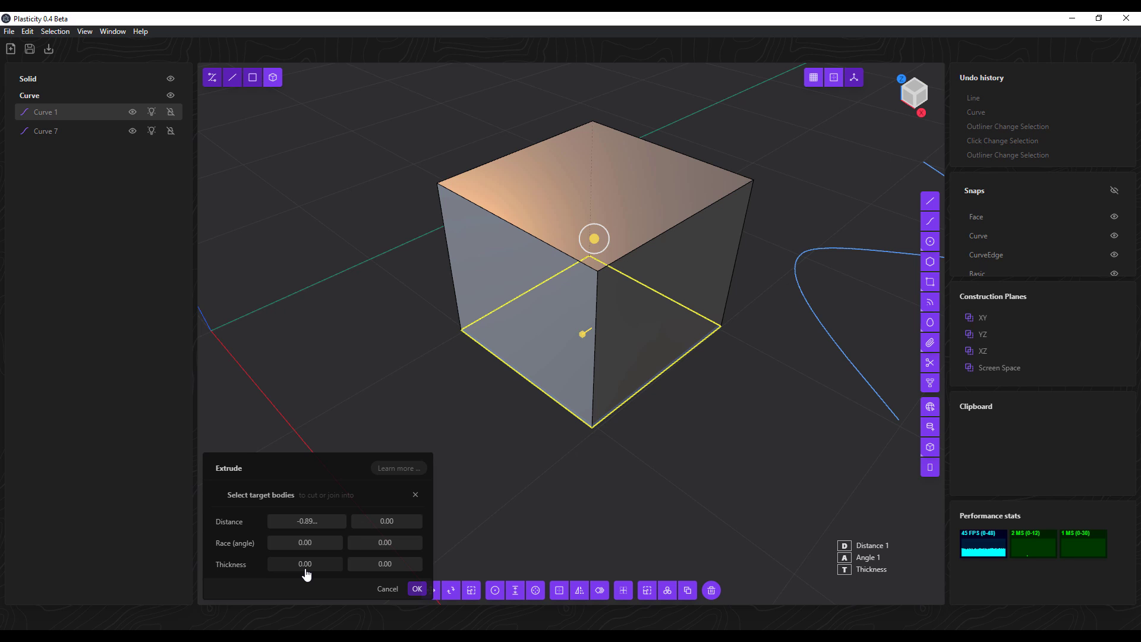
middle_click_drag(614, 514, 583, 362)
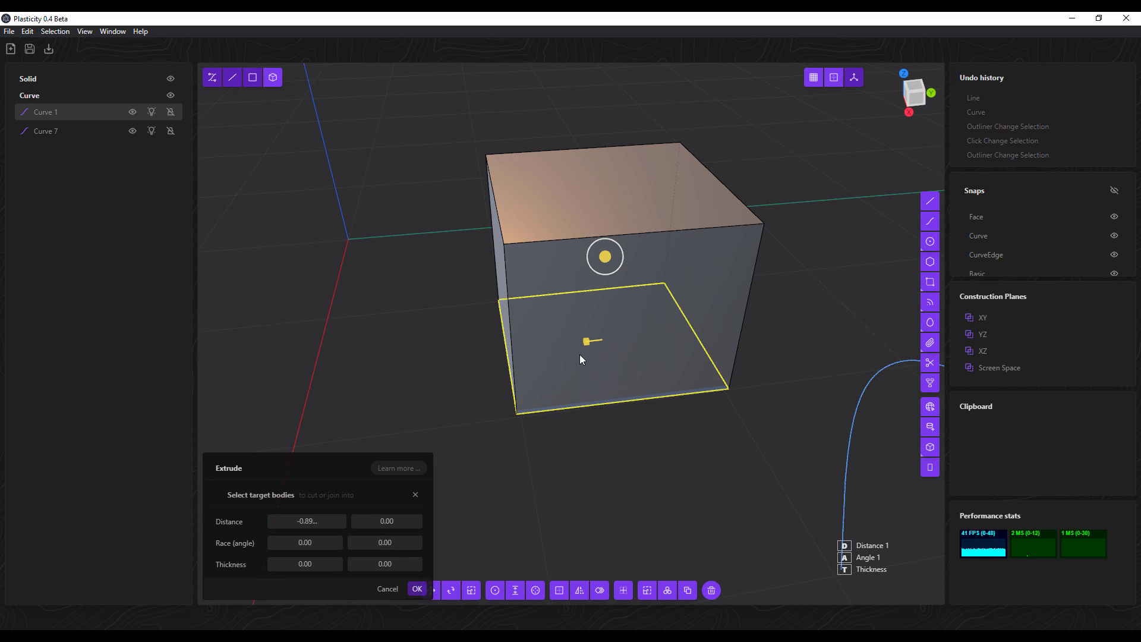
left_click_drag(591, 341, 627, 356)
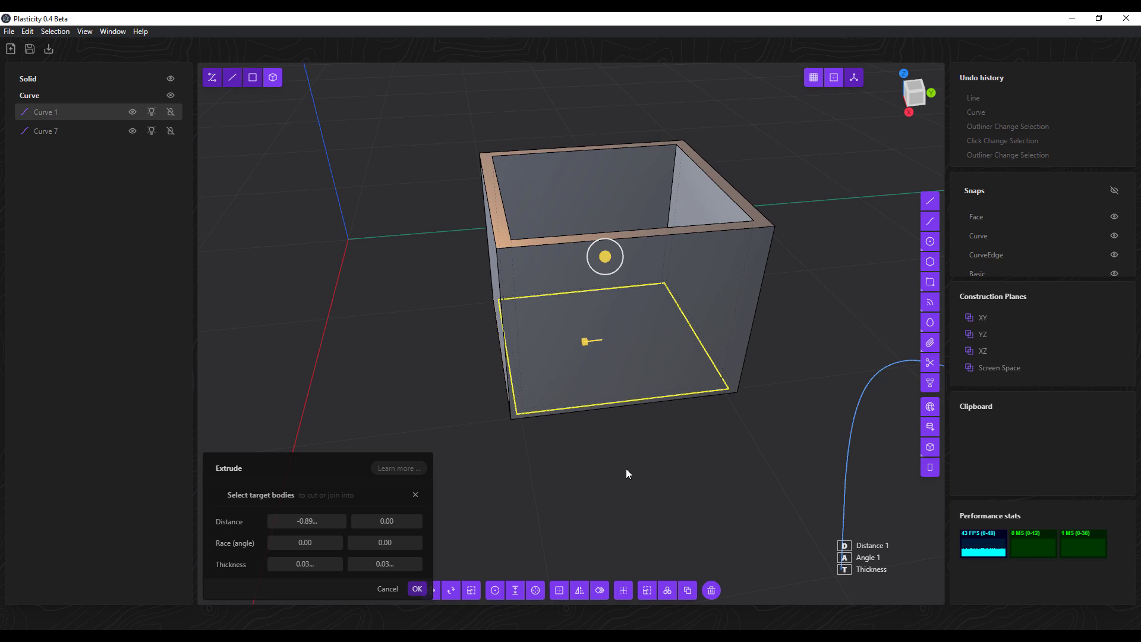
Confirm the extrusion, keeping the hollow box as Solid 10.
left_click(417, 589)
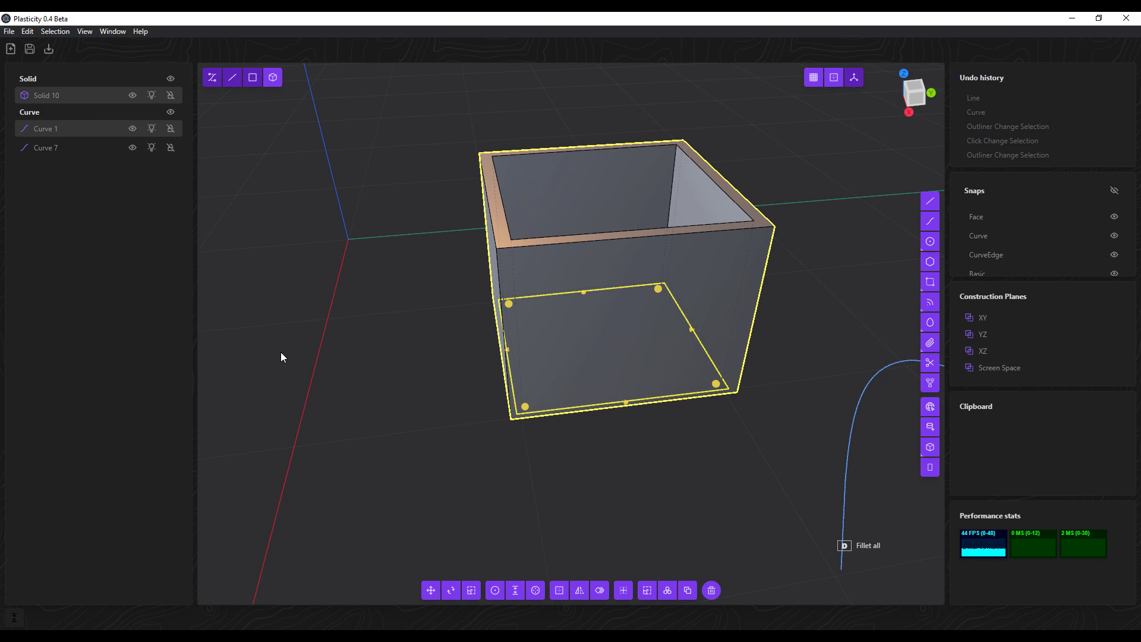
left_click(573, 516)
middle_click_drag(574, 515, 311, 307)
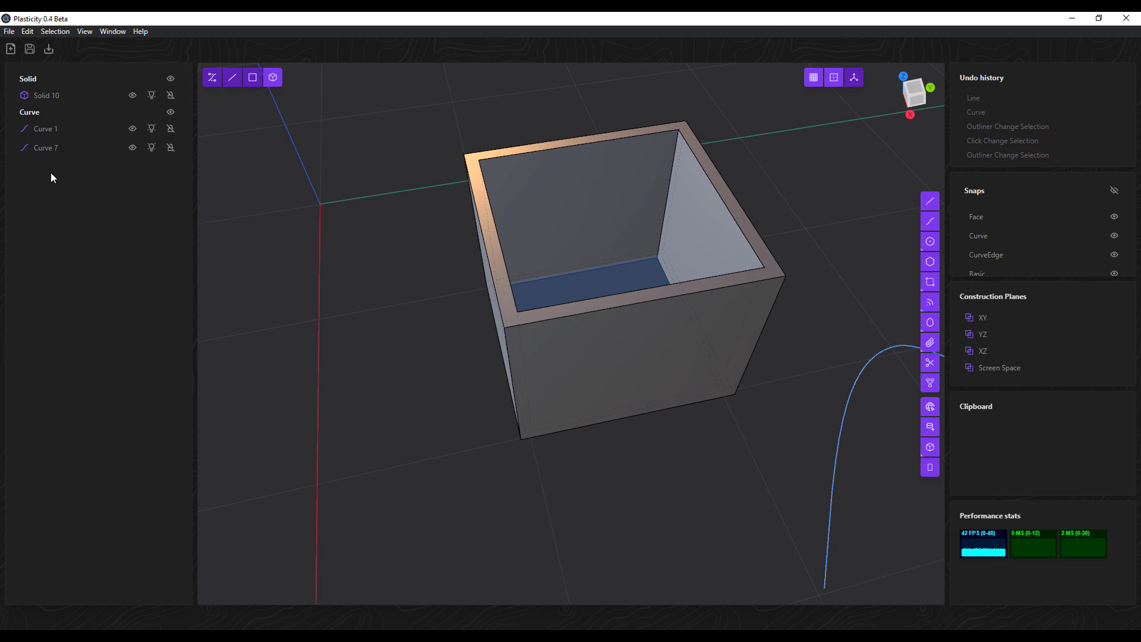
Move the square curve along X to sit beside the box.
left_click(46, 129)
middle_click_drag(550, 419, 476, 602)
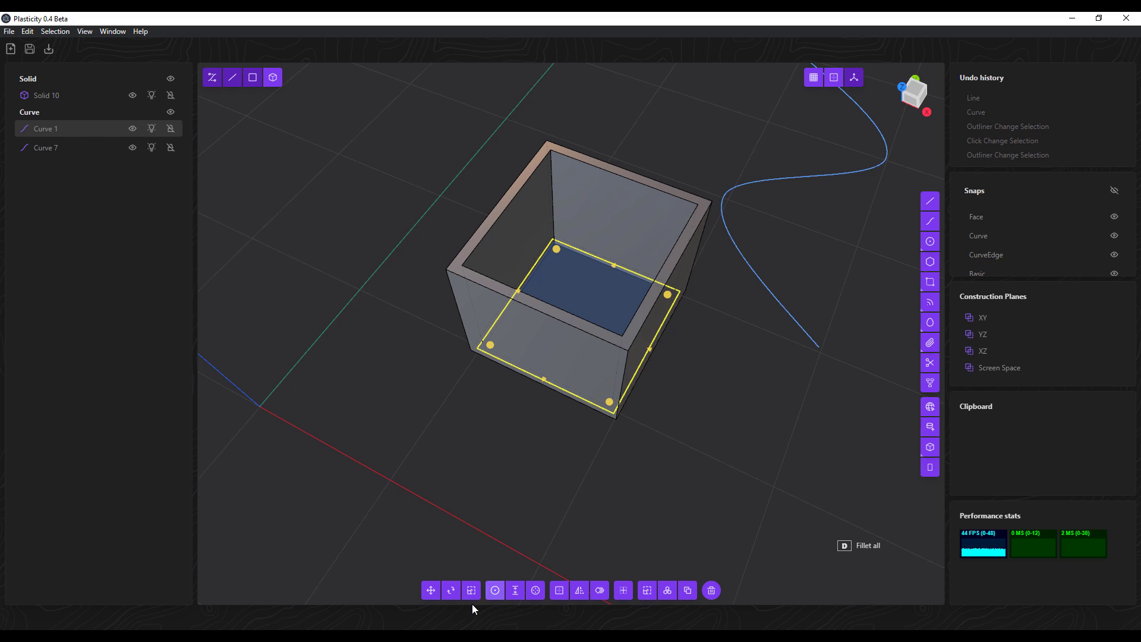
left_click(430, 590)
left_click_drag(614, 333, 795, 415)
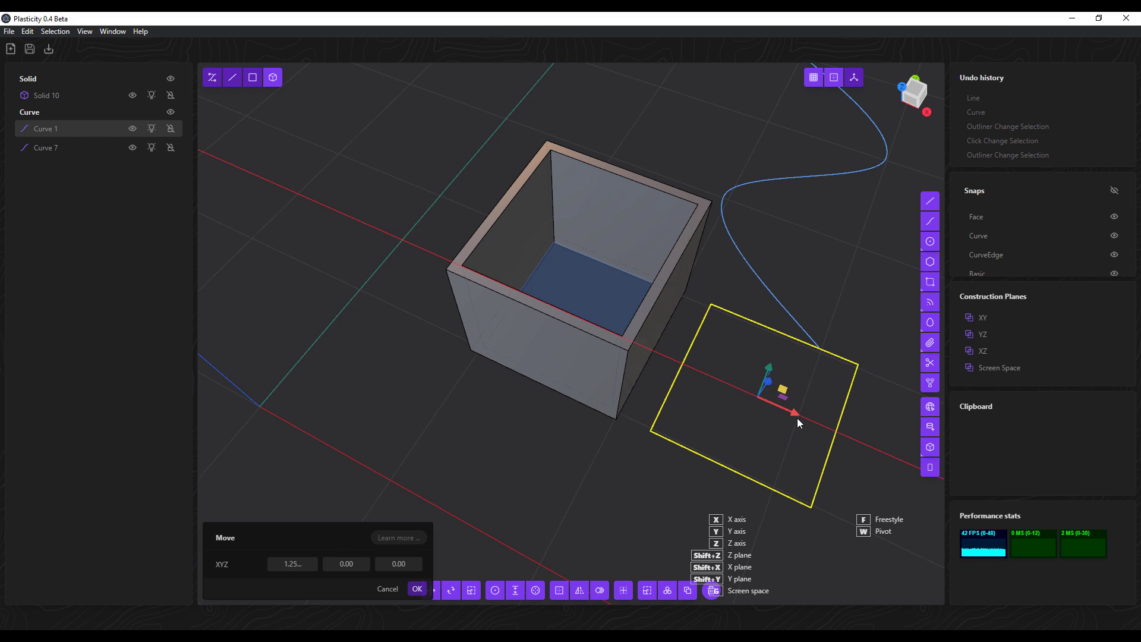
middle_click_drag(651, 441, 254, 354)
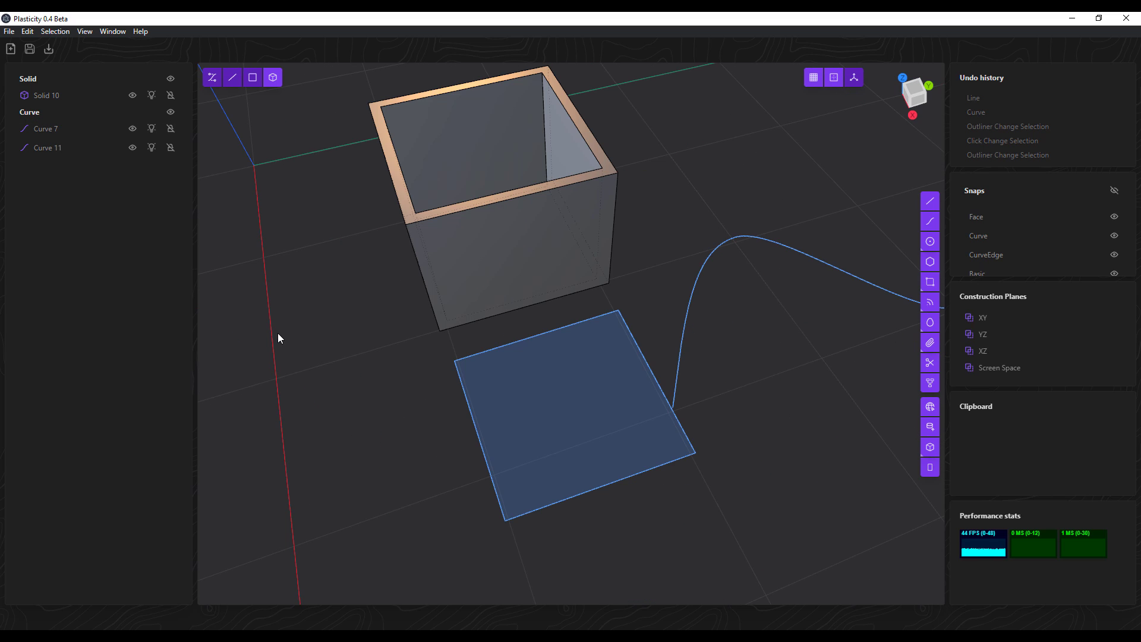
left_click(64, 148)
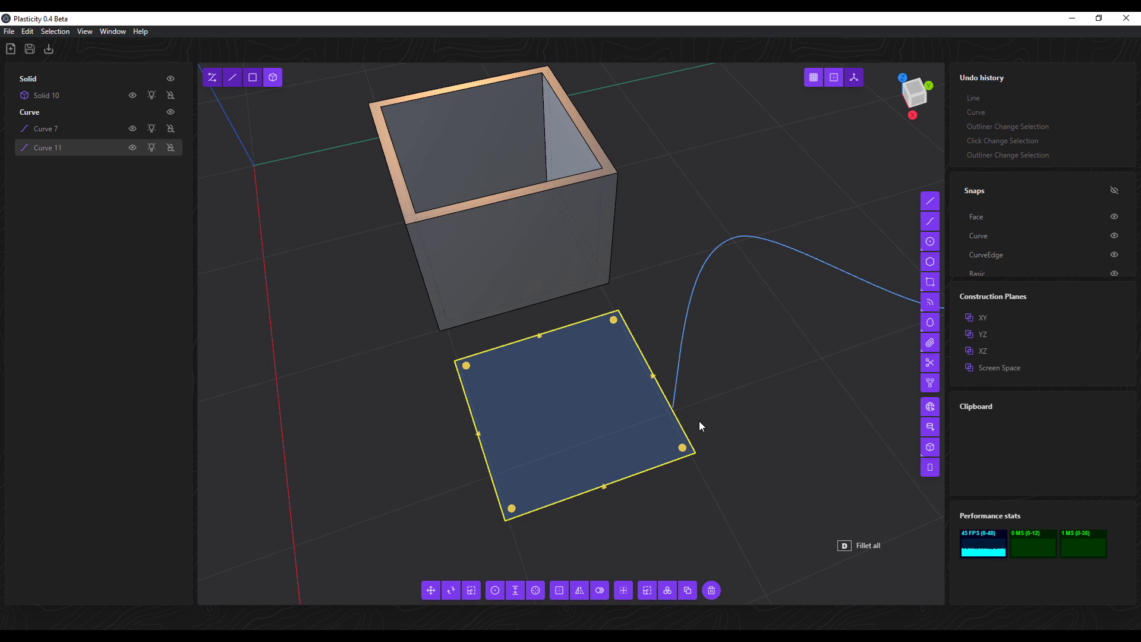
key("d")
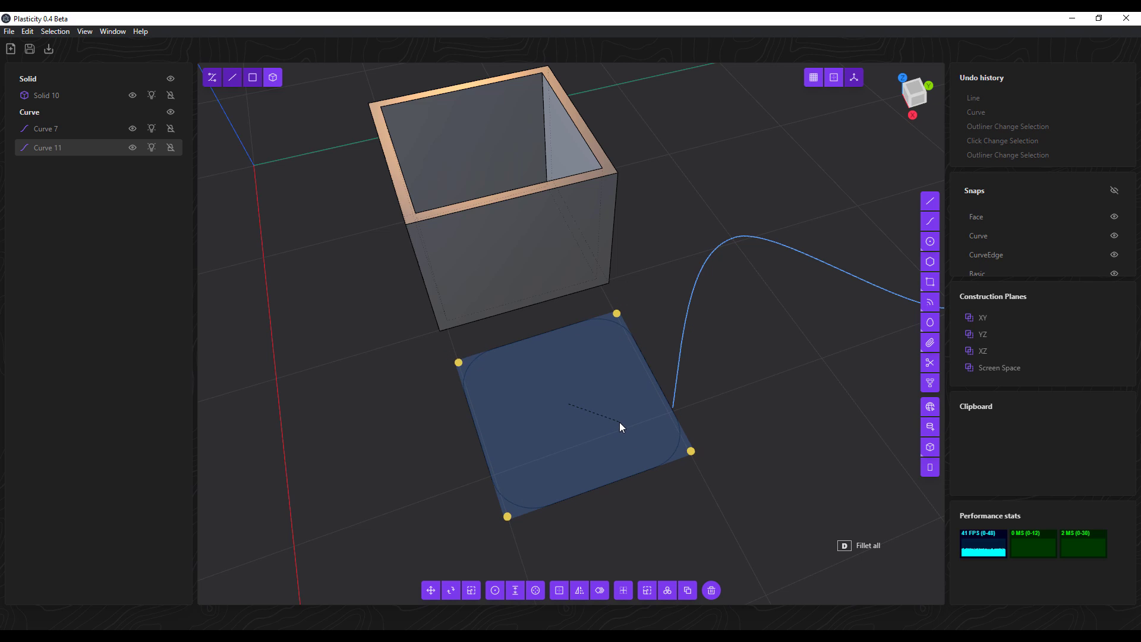
Refillet the square curve so only its two corners on one side are rounded.
left_click(671, 458)
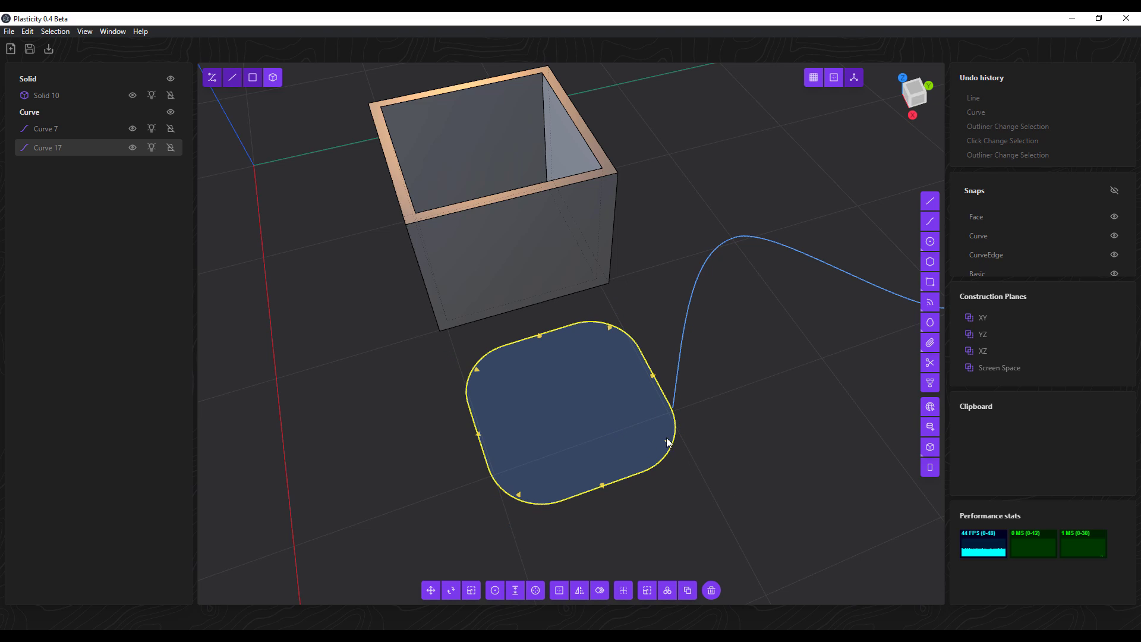
key("d")
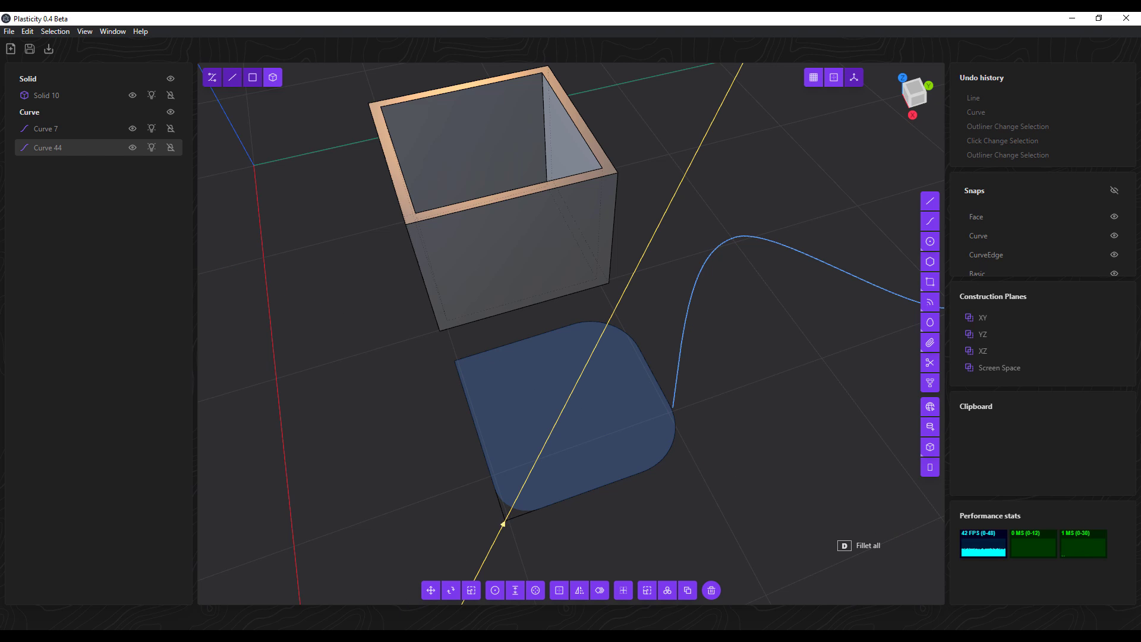
left_click(493, 561)
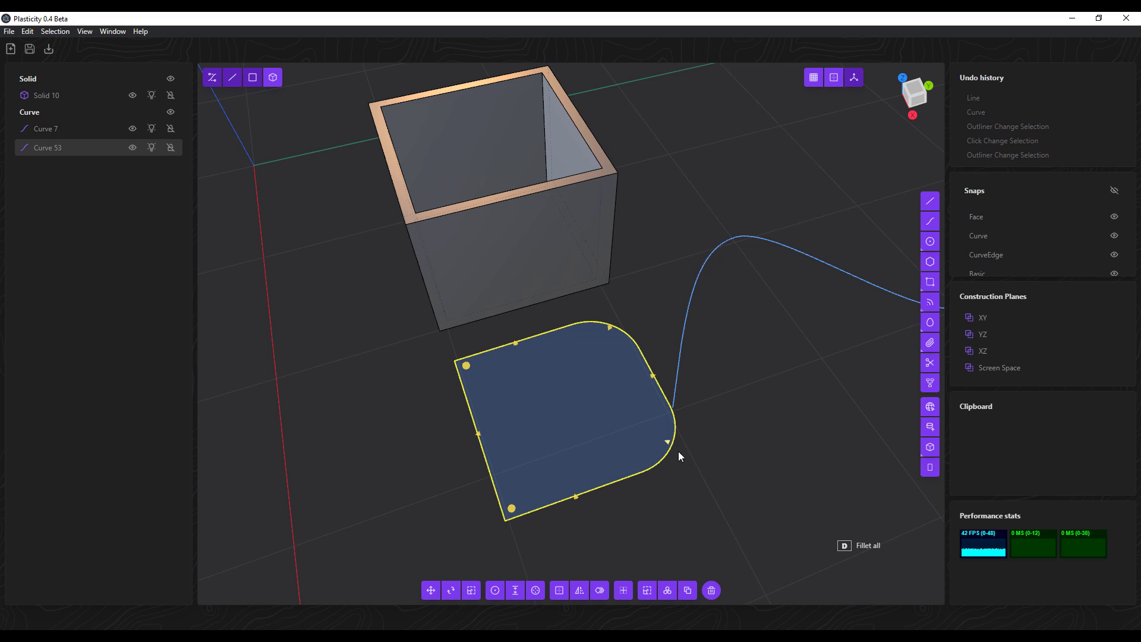
middle_click_drag(765, 468, 785, 448)
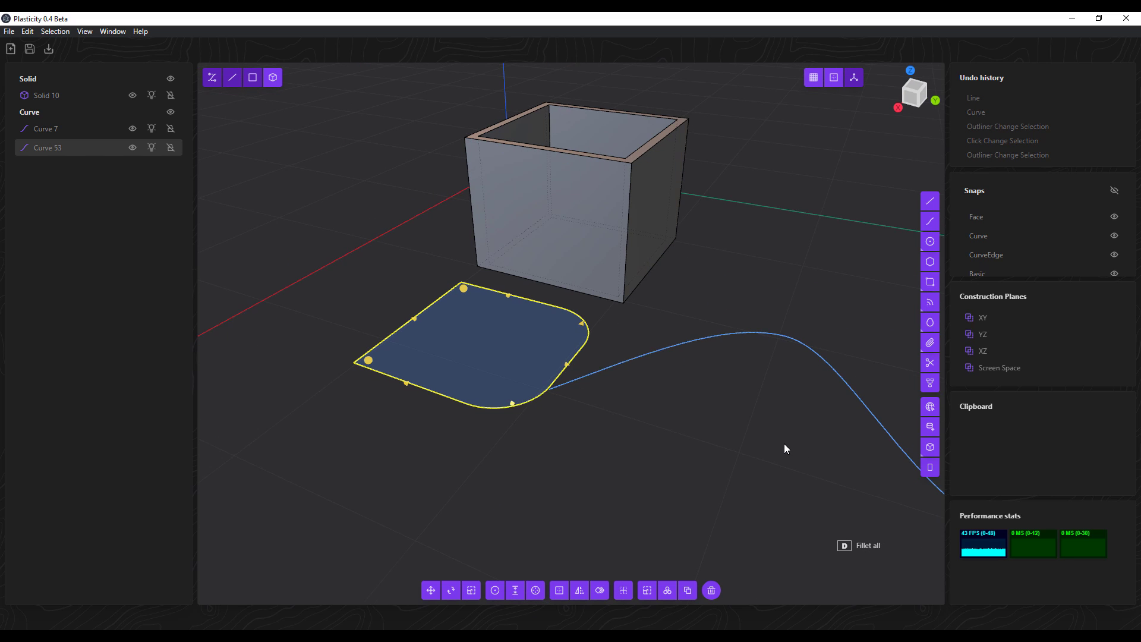
Extrude the half-rounded curve upward into a tall solid block, Solid 61.
left_click(515, 591)
left_click_drag(493, 397, 485, 263)
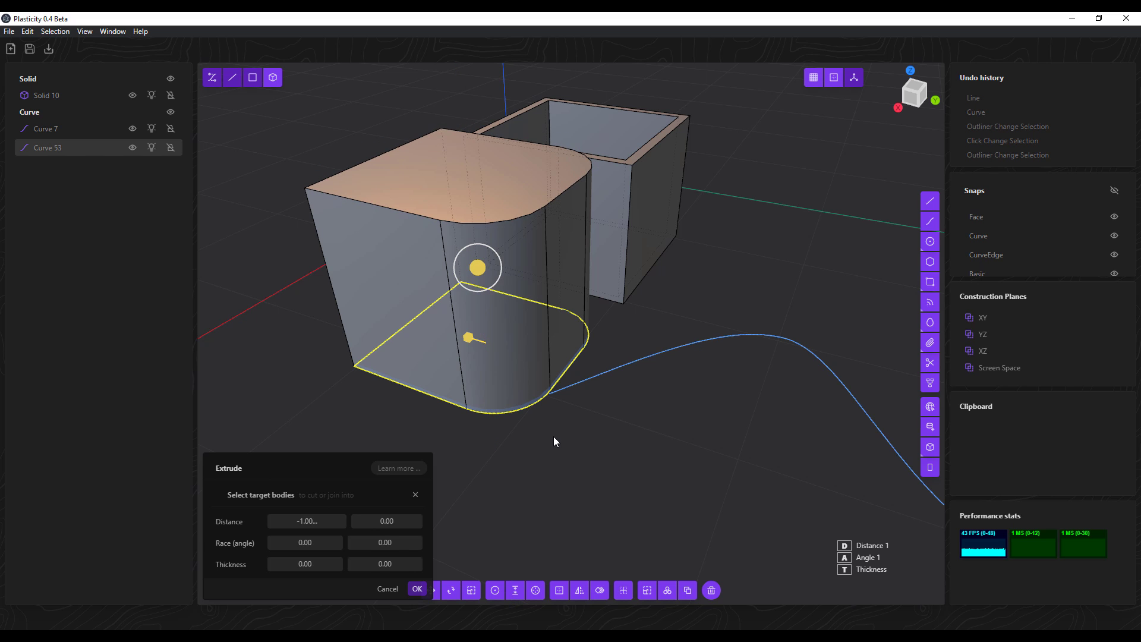
middle_click_drag(553, 437, 526, 470)
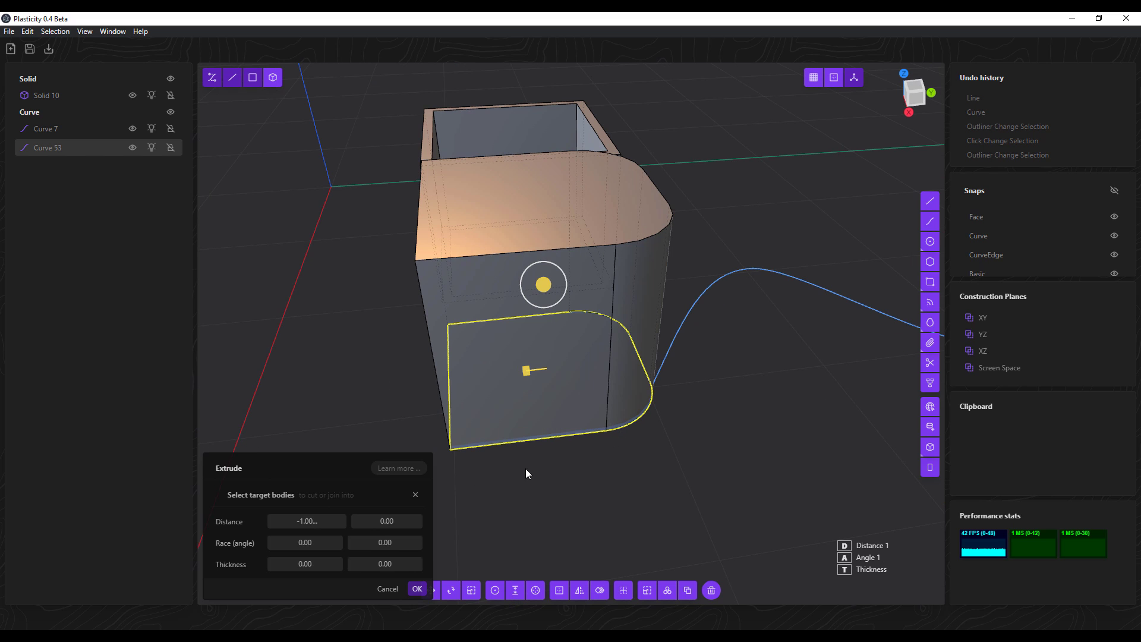
left_click(417, 588)
Move Curve 53 about -1.21 along Y so it sits in front of the block.
left_click(62, 166)
middle_click_drag(571, 369, 579, 457)
left_click(431, 589)
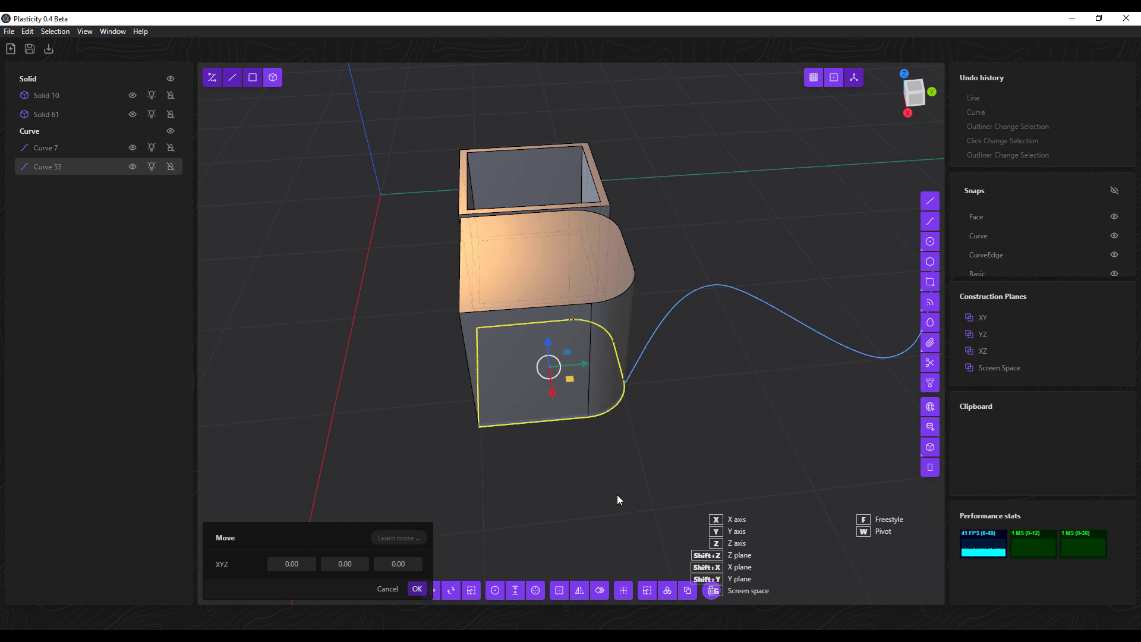
left_click_drag(586, 360, 429, 384)
middle_click_drag(515, 450, 559, 455)
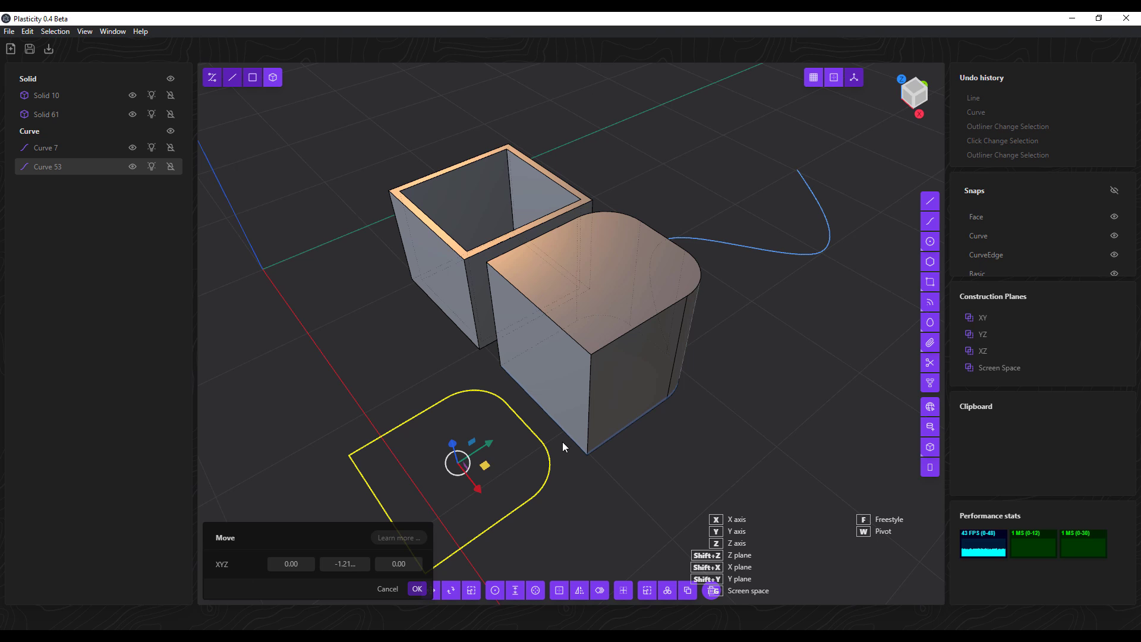
Confirm the curve's new position and round its lower sharp corner.
left_click(417, 588)
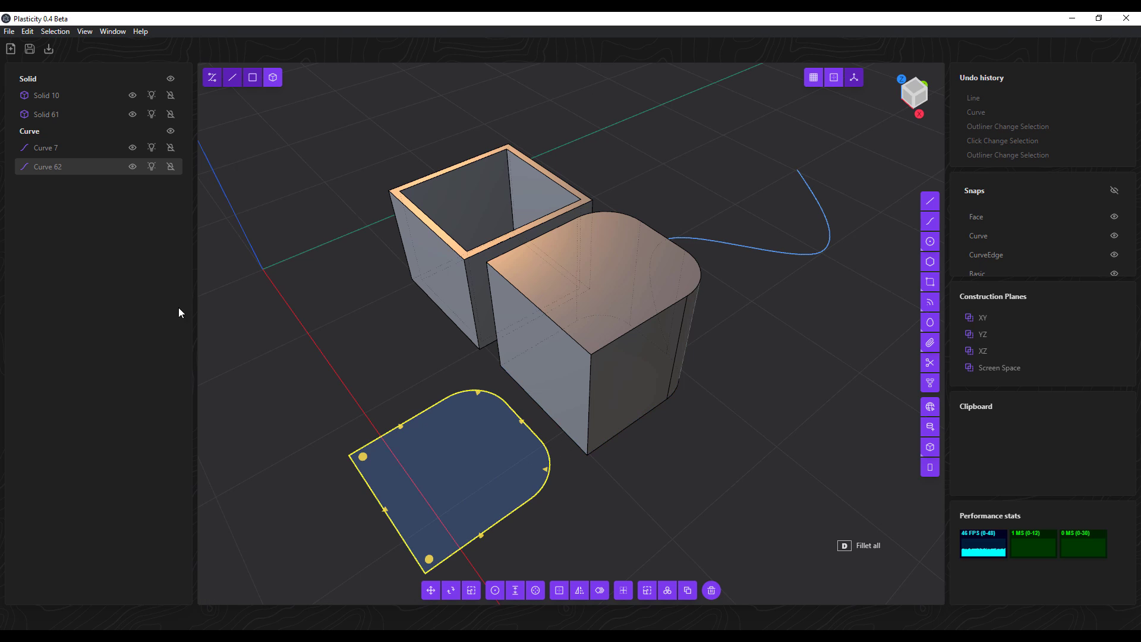
left_click_drag(429, 559, 443, 504)
left_click(618, 526)
middle_click_drag(618, 526, 716, 462)
Extrude the D-shaped Curve 70 by about -0.84 into Solid 79.
left_click(51, 169)
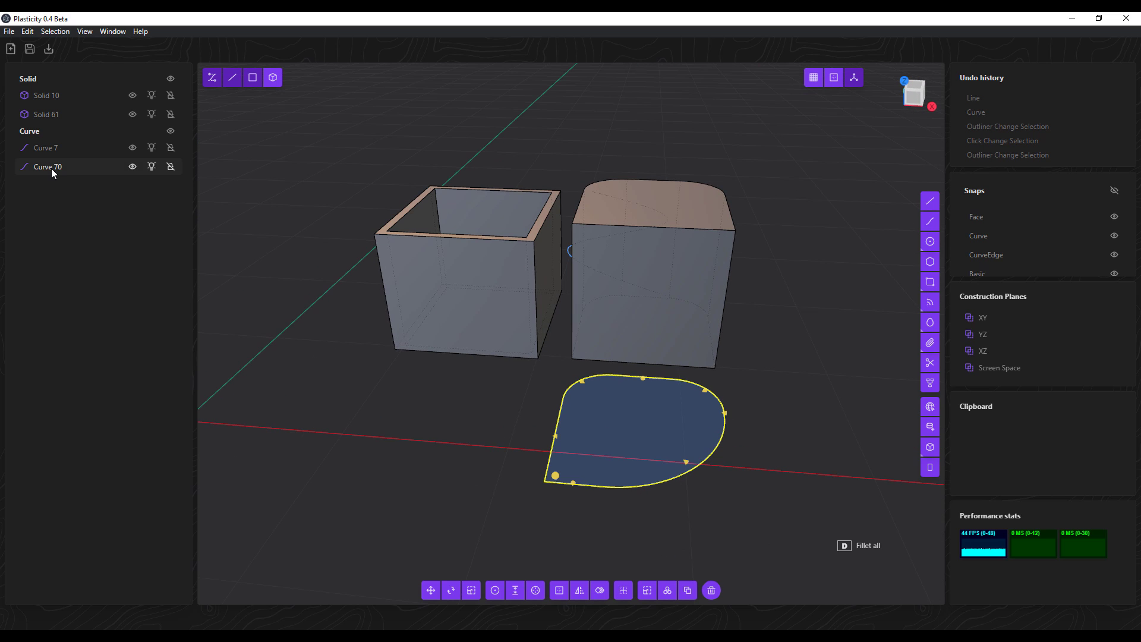
left_click(515, 589)
middle_click_drag(637, 459, 540, 484)
left_click_drag(540, 483, 508, 362)
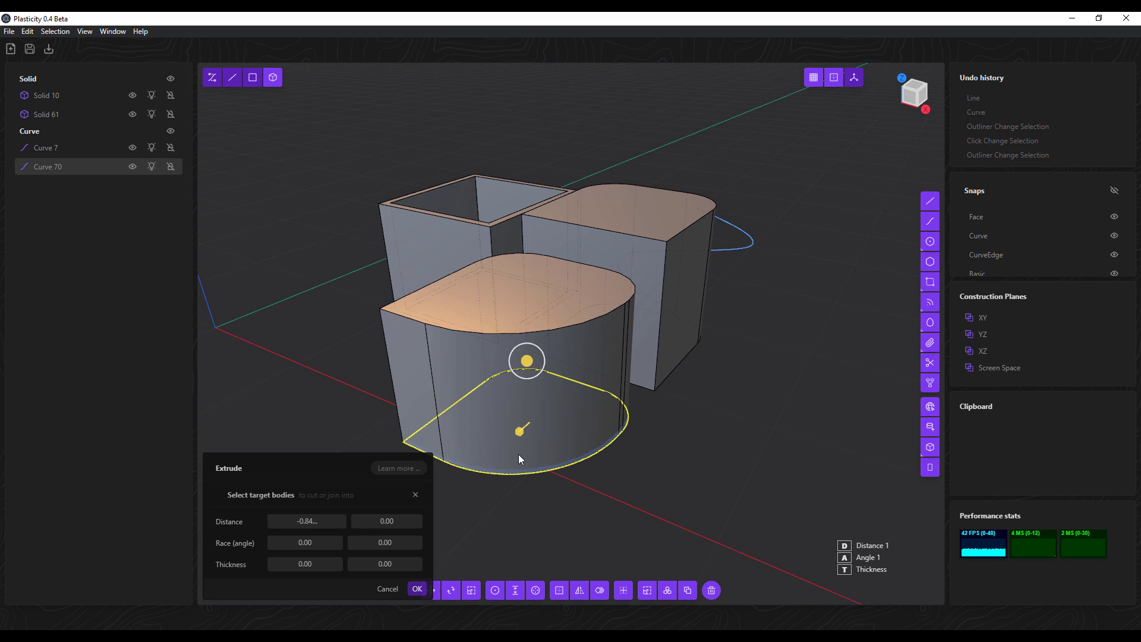
left_click(417, 588)
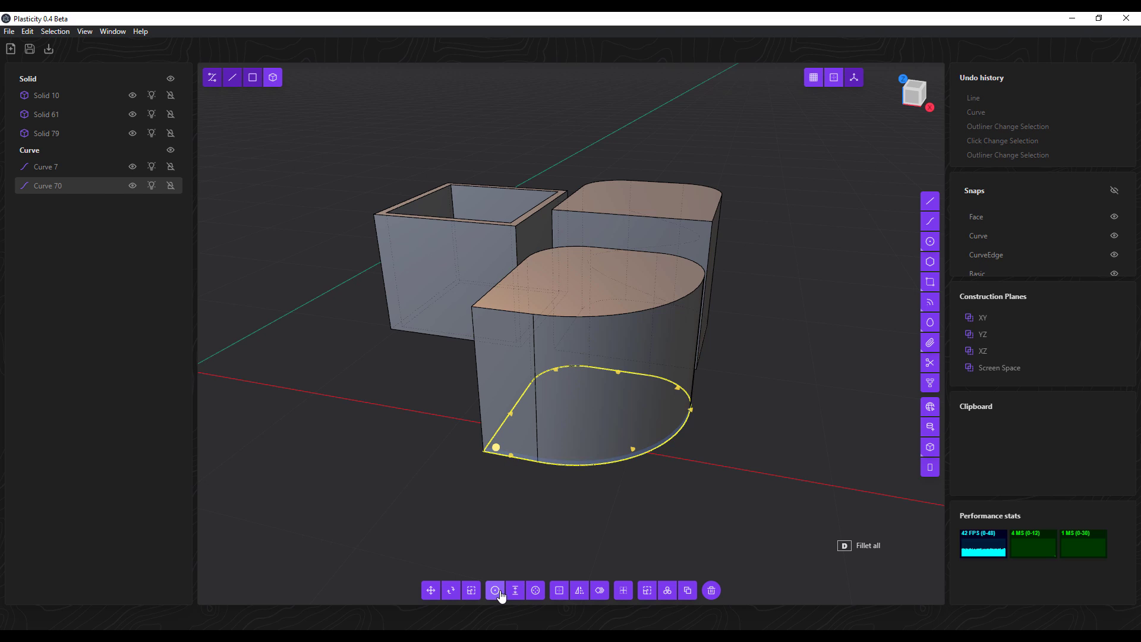
Sweep a 0.04-section pipe along Curve 70 to ring the base of Solid 79.
left_click(501, 592)
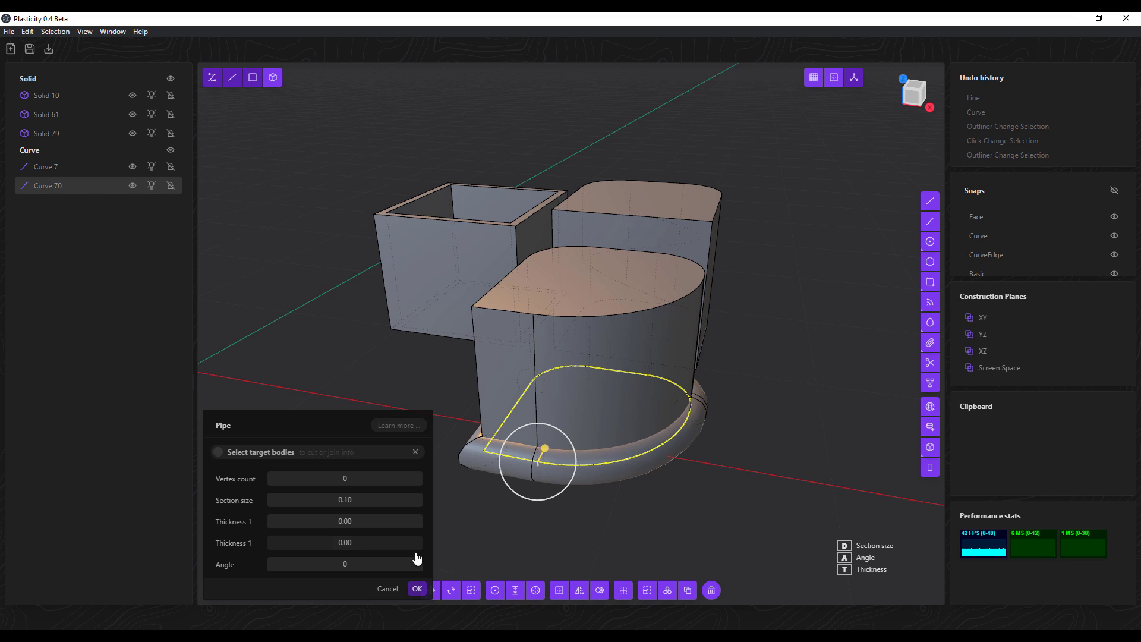
left_click_drag(544, 449, 539, 457)
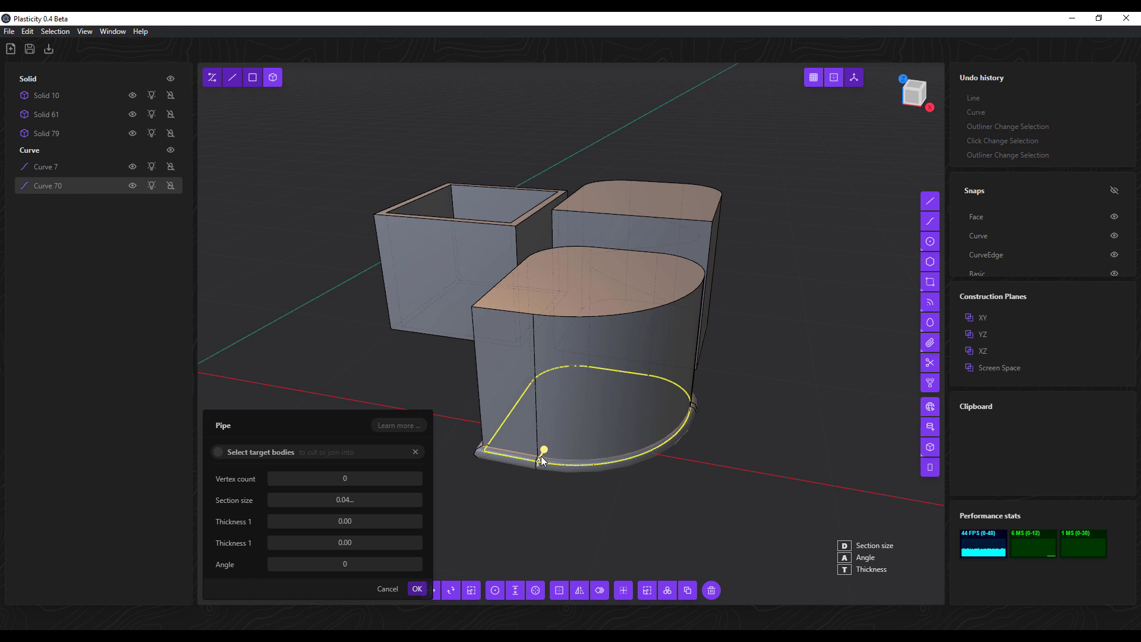
left_click(417, 588)
left_click(797, 447)
middle_click_drag(797, 447, 550, 425)
scroll(646, 272, "up", 3)
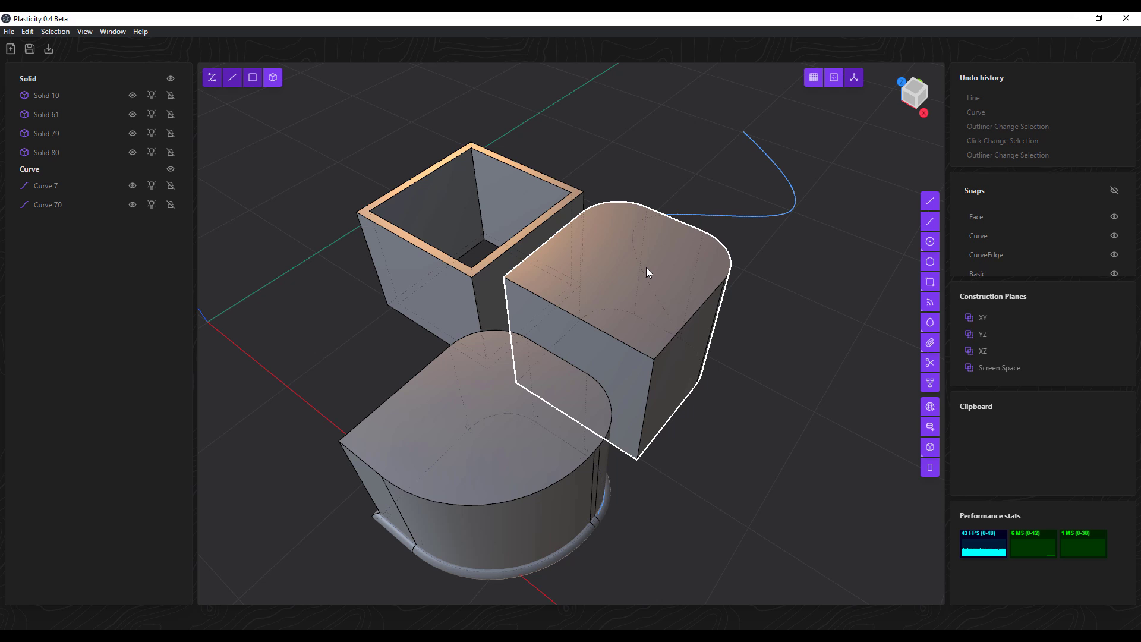
Pick the rounded-corner box's six top edges for a fillet.
left_click(674, 266)
middle_click_drag(693, 401, 583, 358)
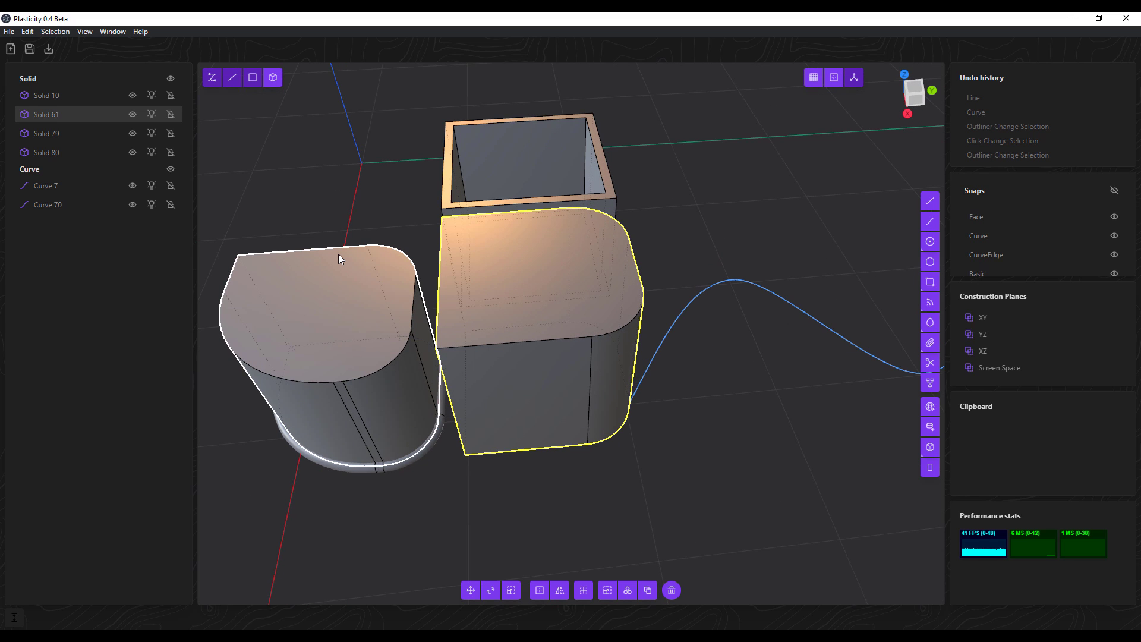
key("2")
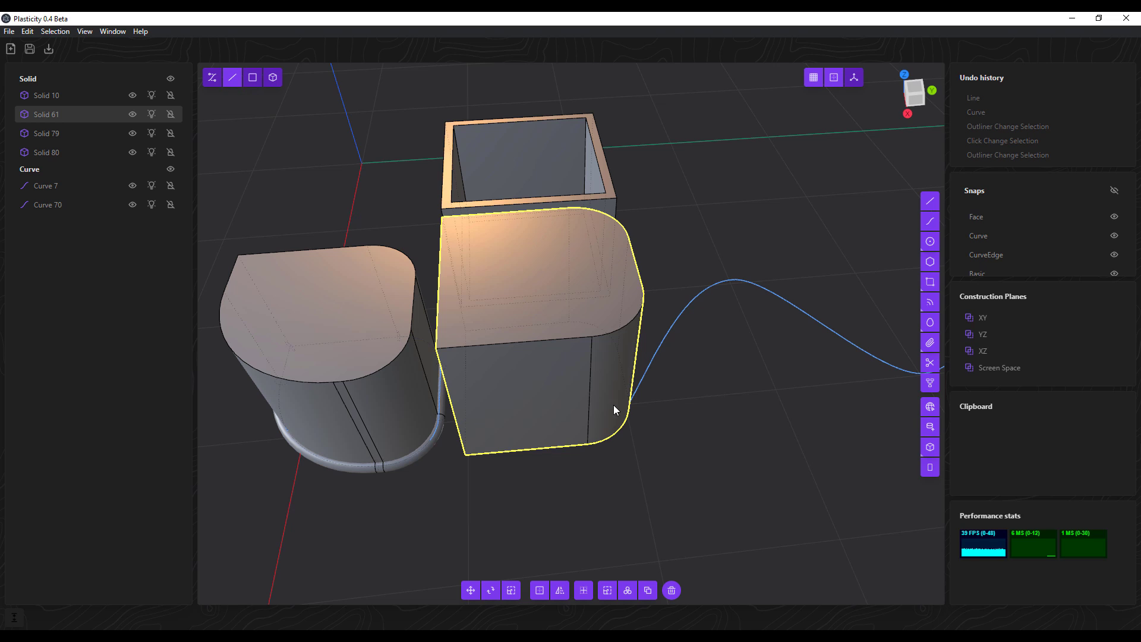
left_click(519, 340)
key("f")
left_click(614, 331)
left_click(634, 257)
left_click(516, 224)
left_click(441, 278)
left_click(584, 210)
Set the top-edge fillet to about 0.05 and confirm it.
middle_click_drag(588, 257, 600, 202)
middle_click_drag(664, 180, 573, 315)
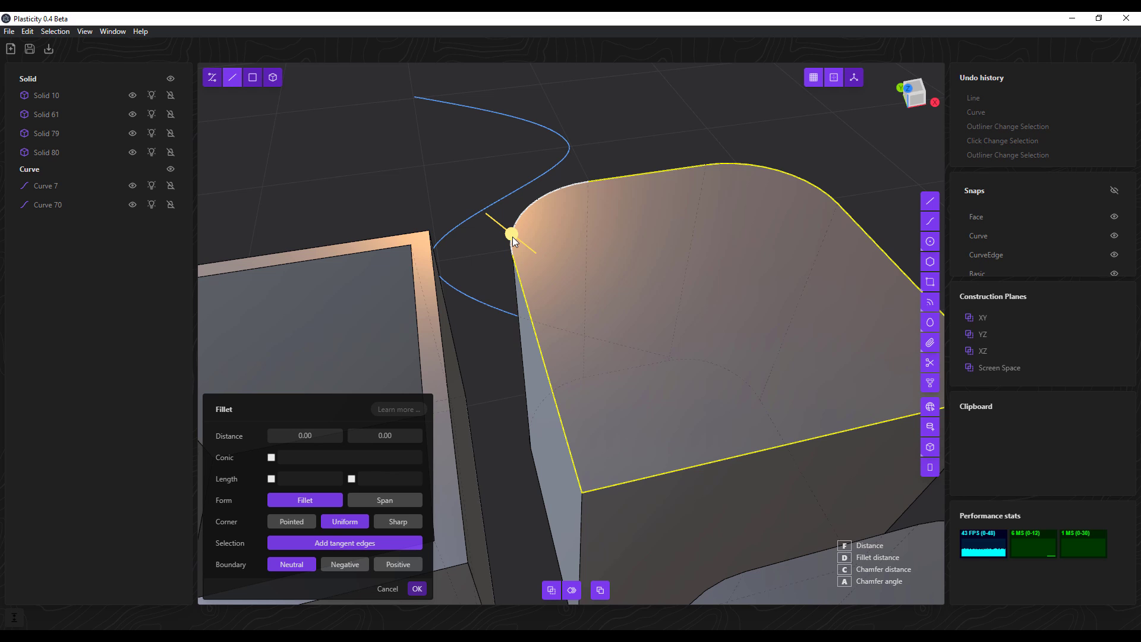
left_click_drag(512, 236, 477, 260)
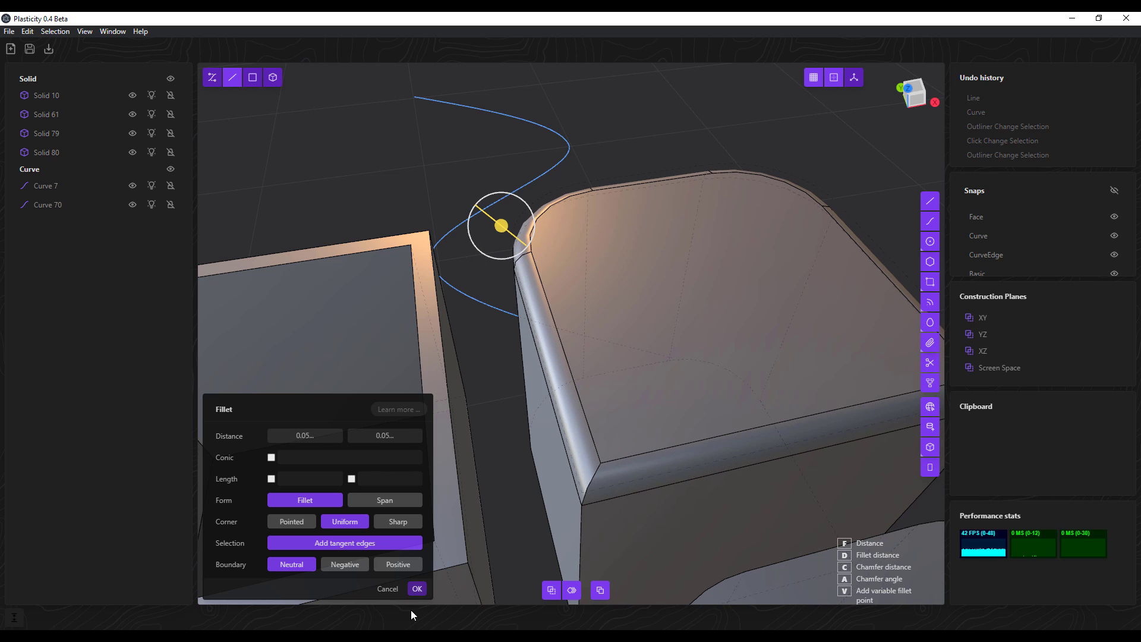
left_click(416, 589)
middle_click_drag(444, 559, 652, 330)
scroll(671, 372, "down", 5)
middle_click_drag(710, 415, 579, 412)
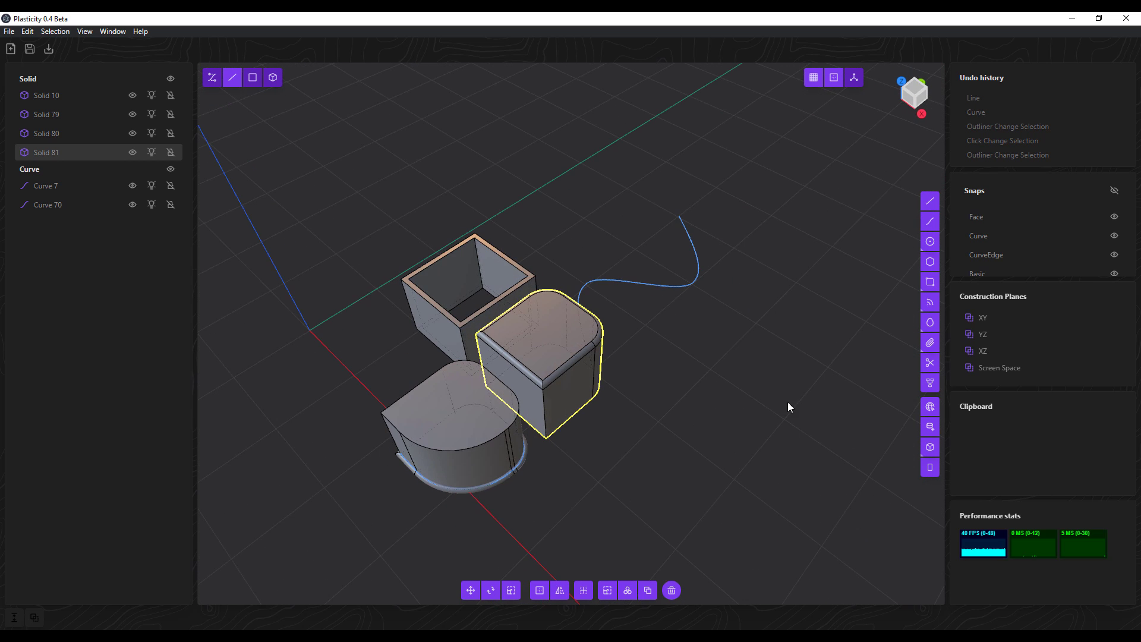
Draw a regular pentagon on the grid beside the boxes.
left_click(929, 262)
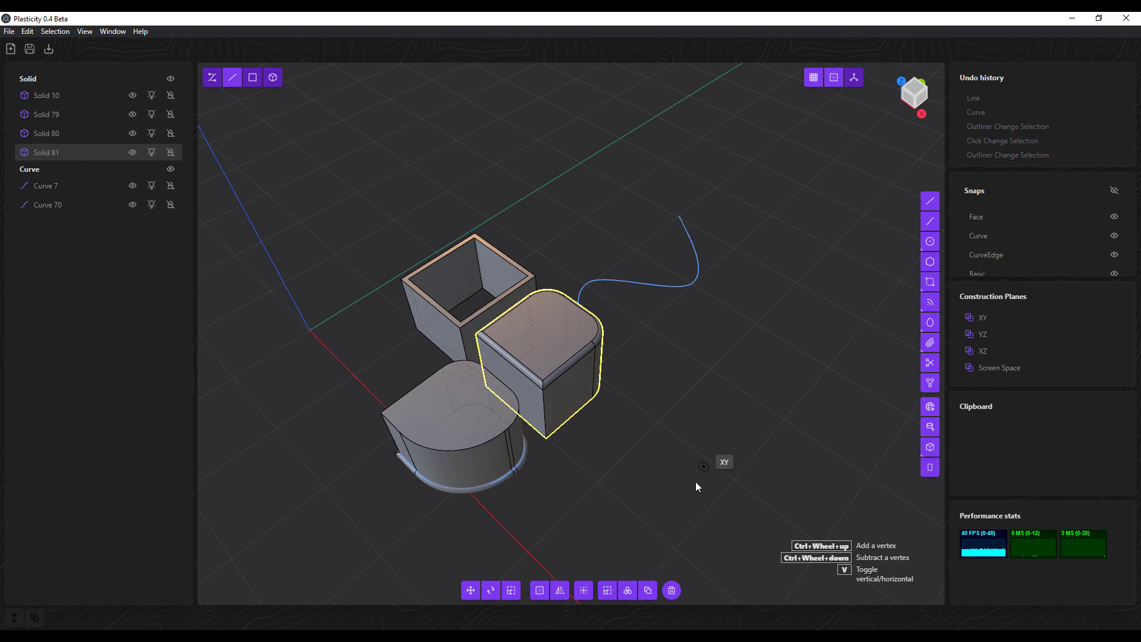
left_click(678, 440)
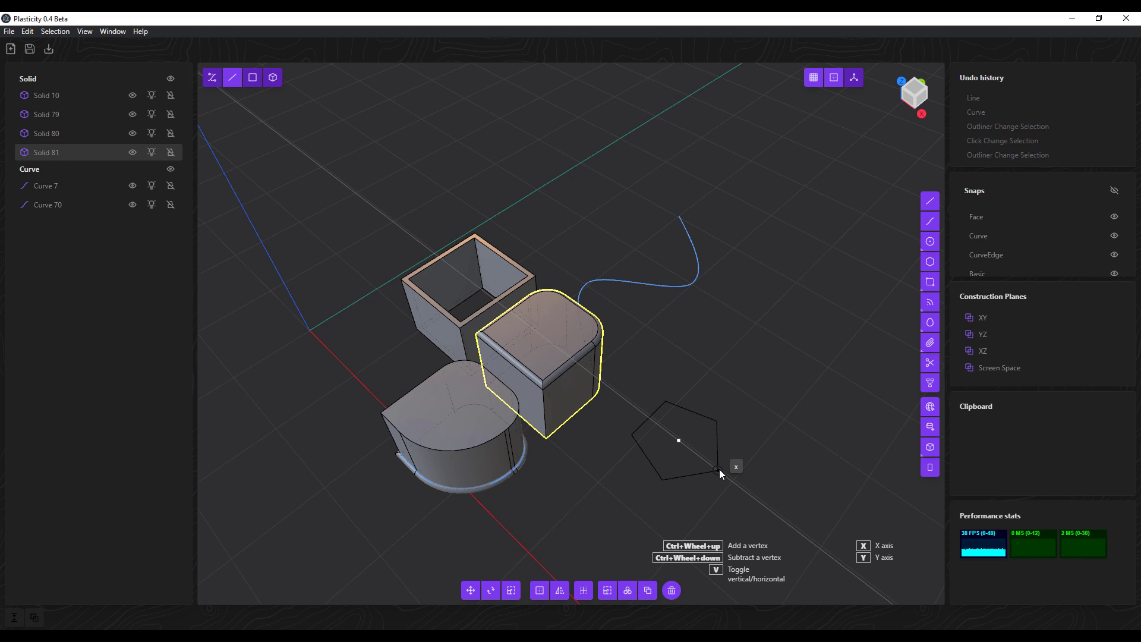
left_click(701, 458)
scroll(701, 484, "up", 3)
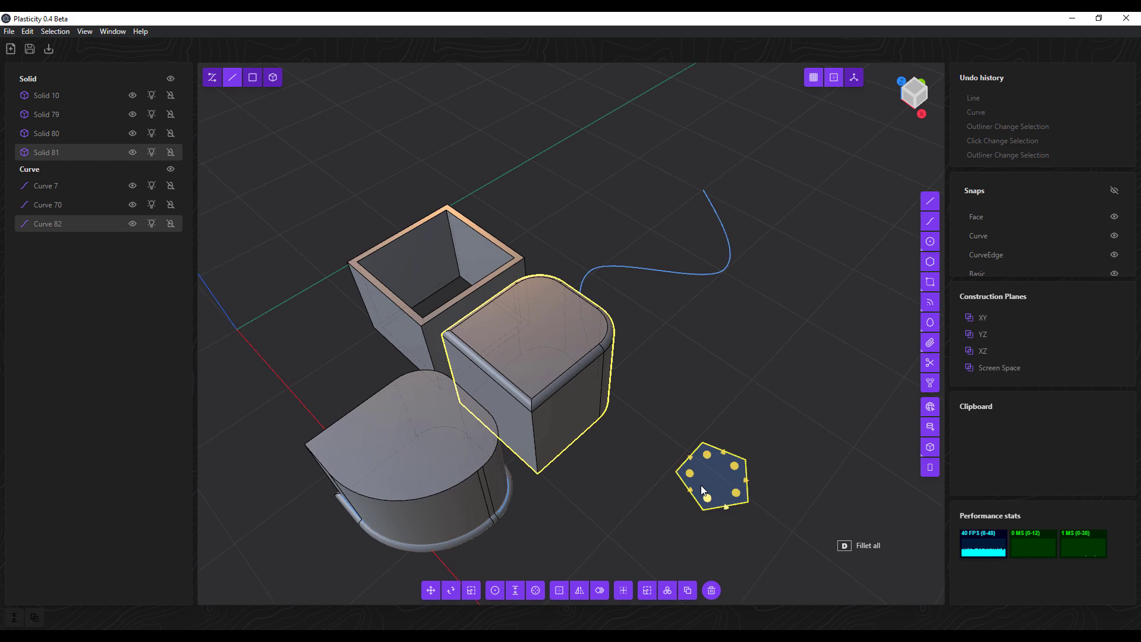
middle_click_drag(701, 484, 672, 416)
Extrude the pentagon to 1.27 tall as a hollow shell with 0.05 walls.
key("e")
left_click_drag(708, 347, 690, 79)
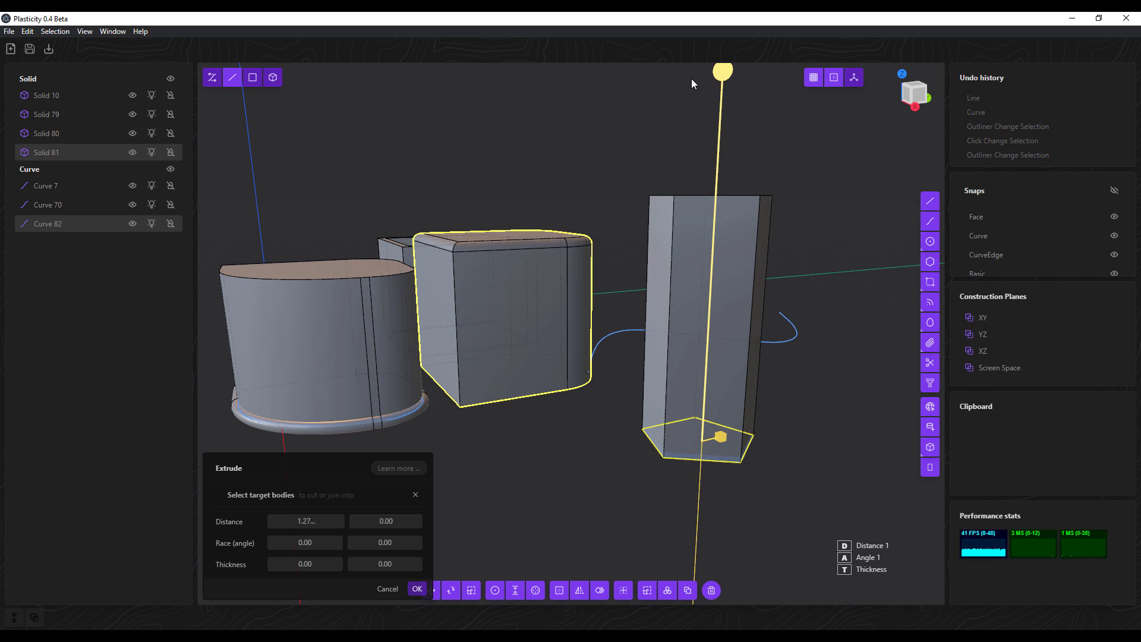
middle_click_drag(702, 237, 689, 463)
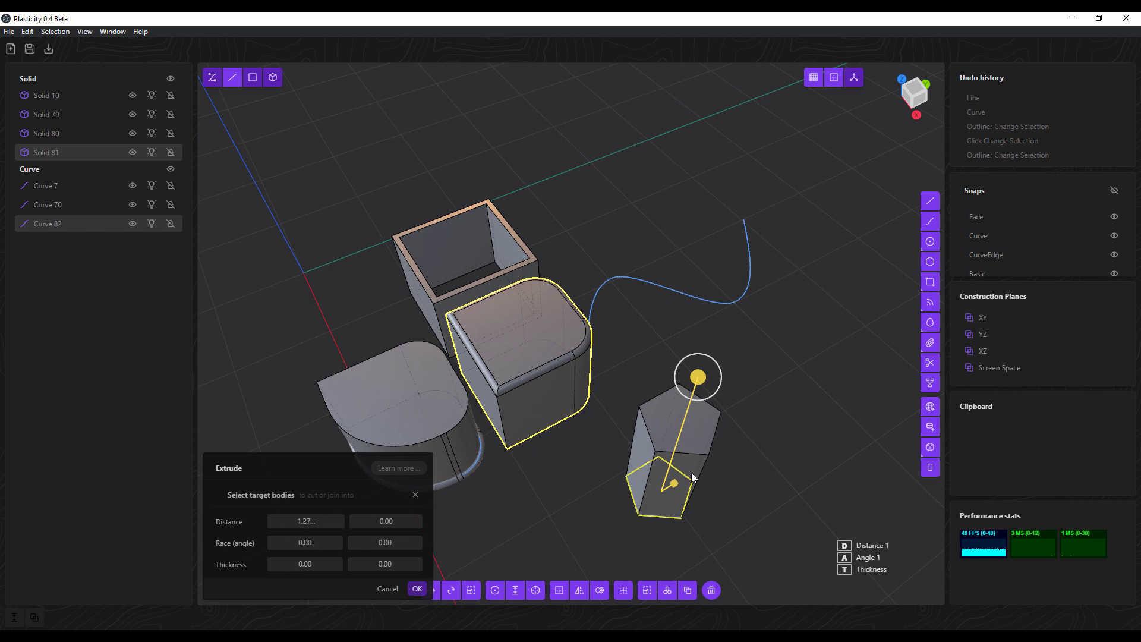
key("t")
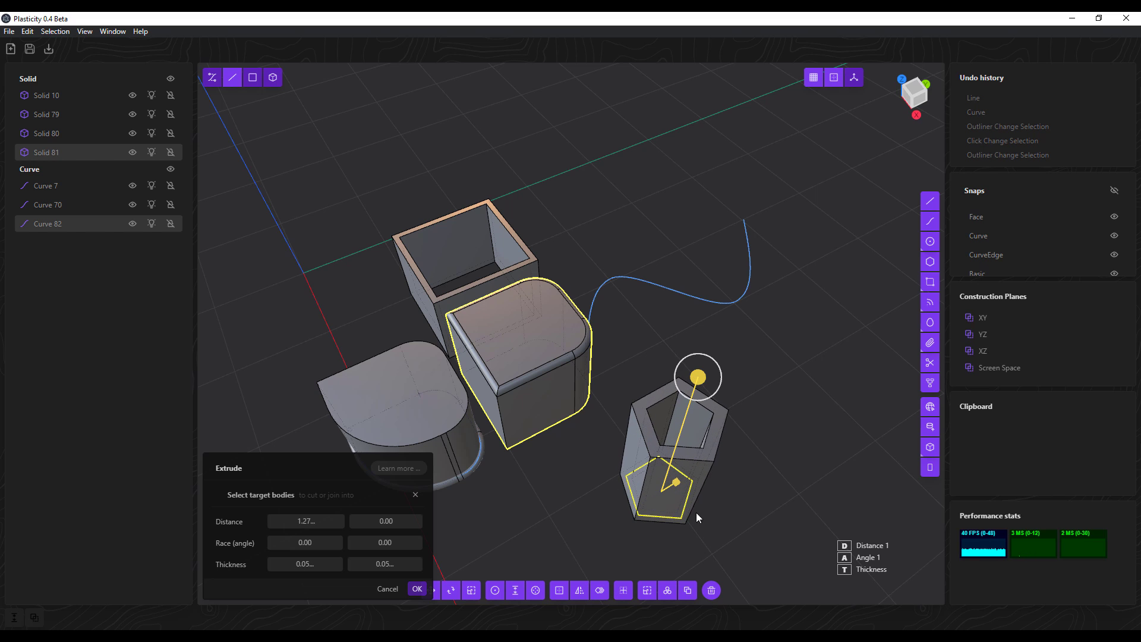
left_click(440, 580)
Select only the new pentagonal tube, Solid 90, to reposition it.
middle_click_drag(762, 468, 783, 415)
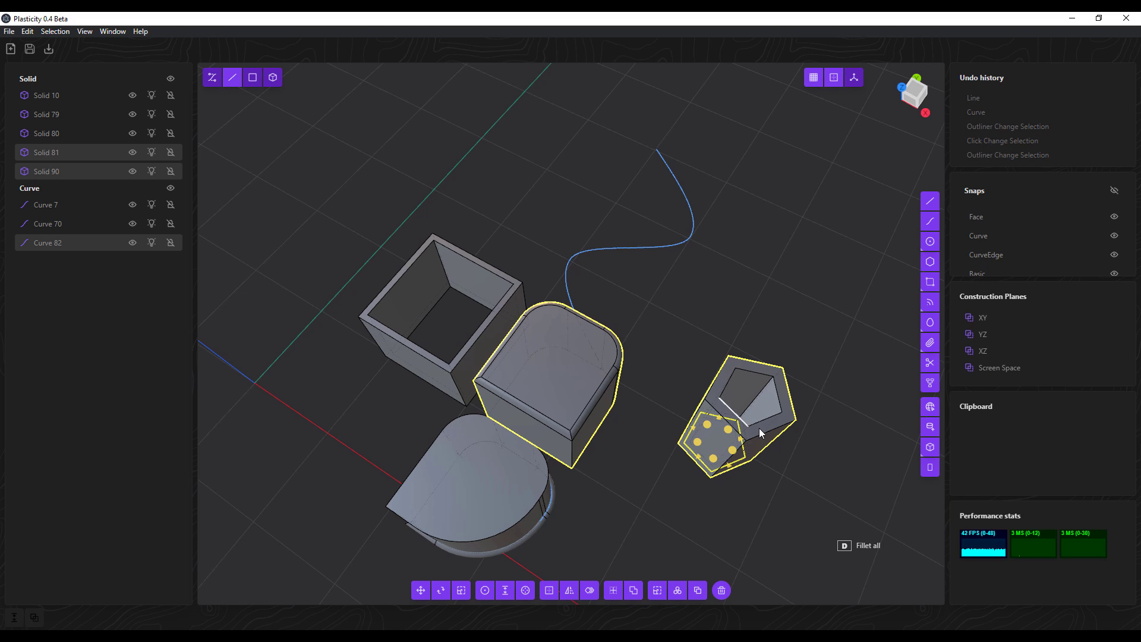
key("4")
left_click(793, 423)
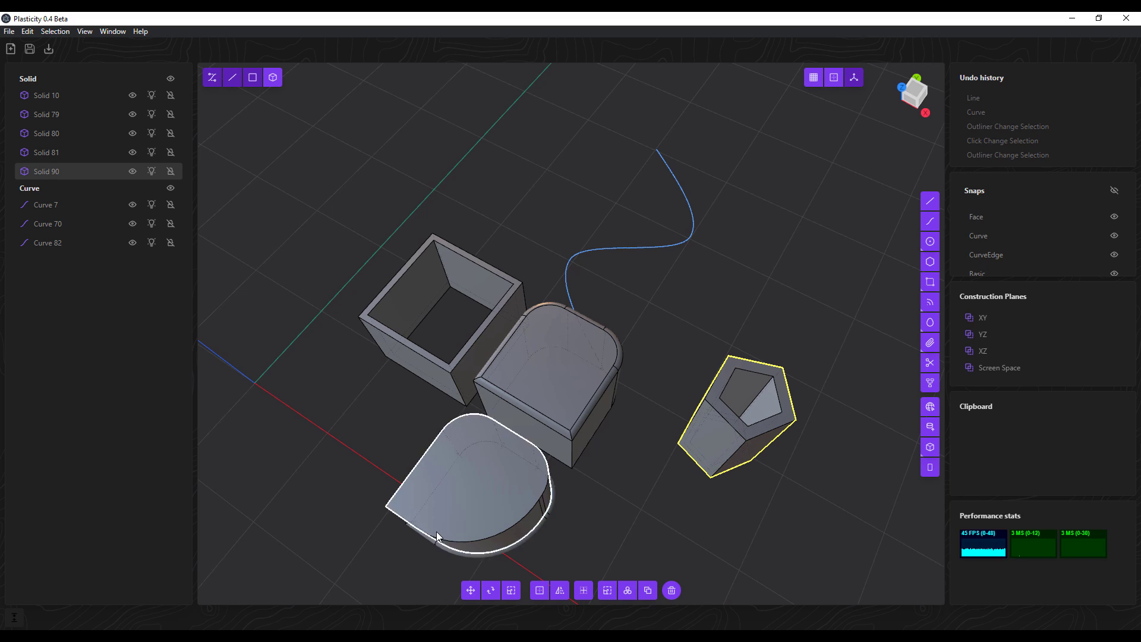
left_click(468, 591)
Position the pentagonal tube over the filleted box and lower it into the top.
left_click_drag(582, 302, 555, 340)
middle_click_drag(563, 395, 641, 300)
scroll(640, 299, "up", 3)
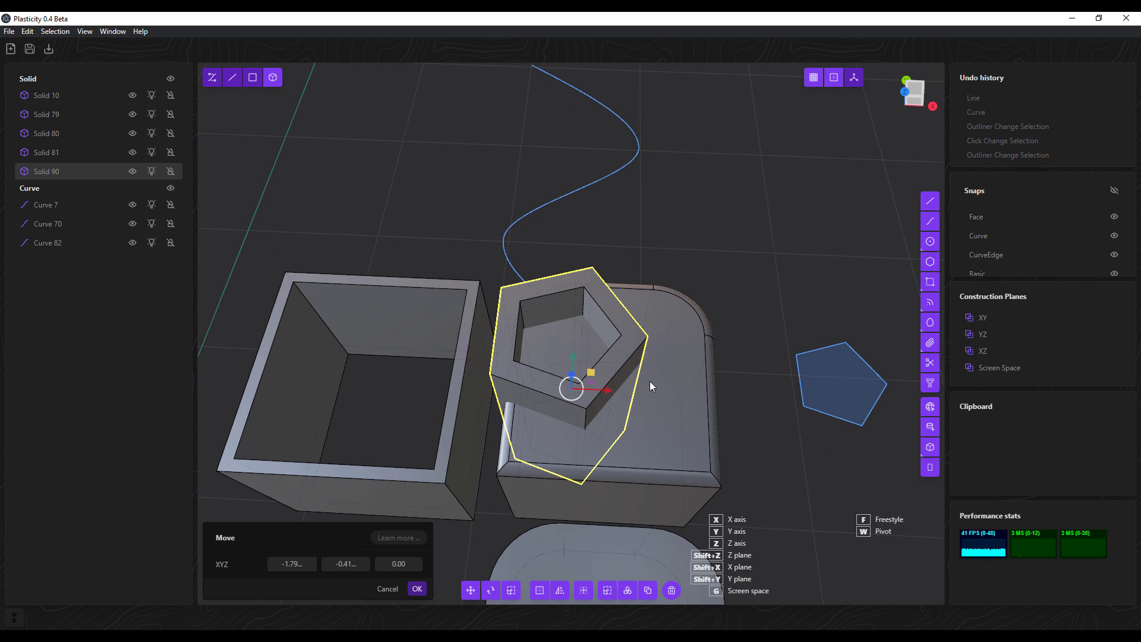
middle_click_drag(701, 430, 454, 237)
left_click_drag(472, 236, 474, 259)
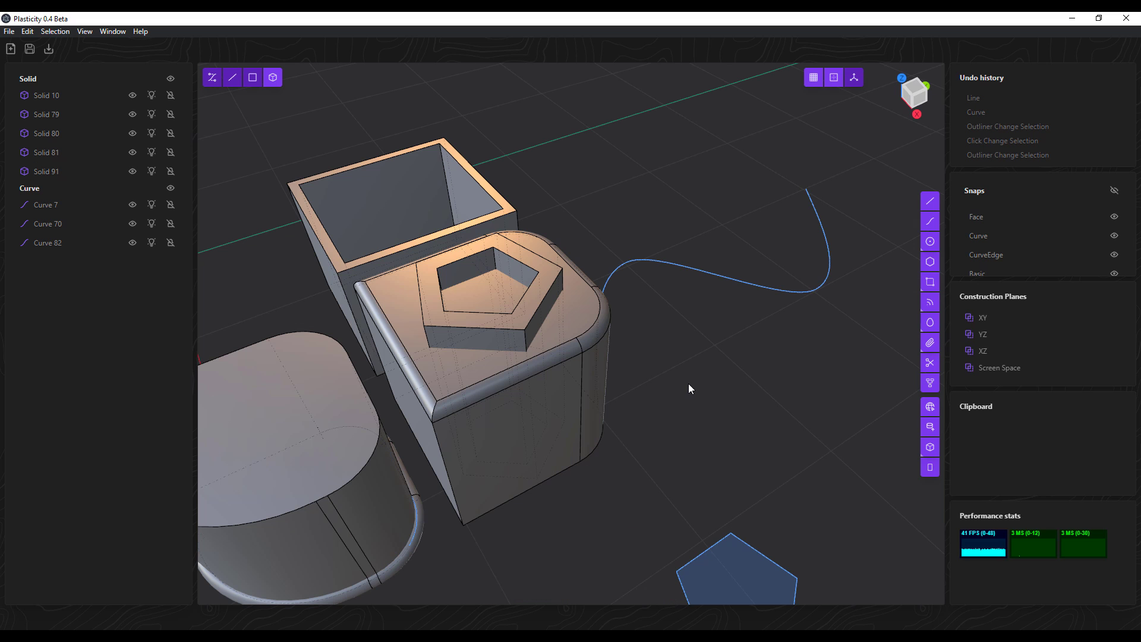
Select the filleted box together with the pentagonal tube.
left_click(588, 392)
left_click(736, 433)
left_click(569, 367)
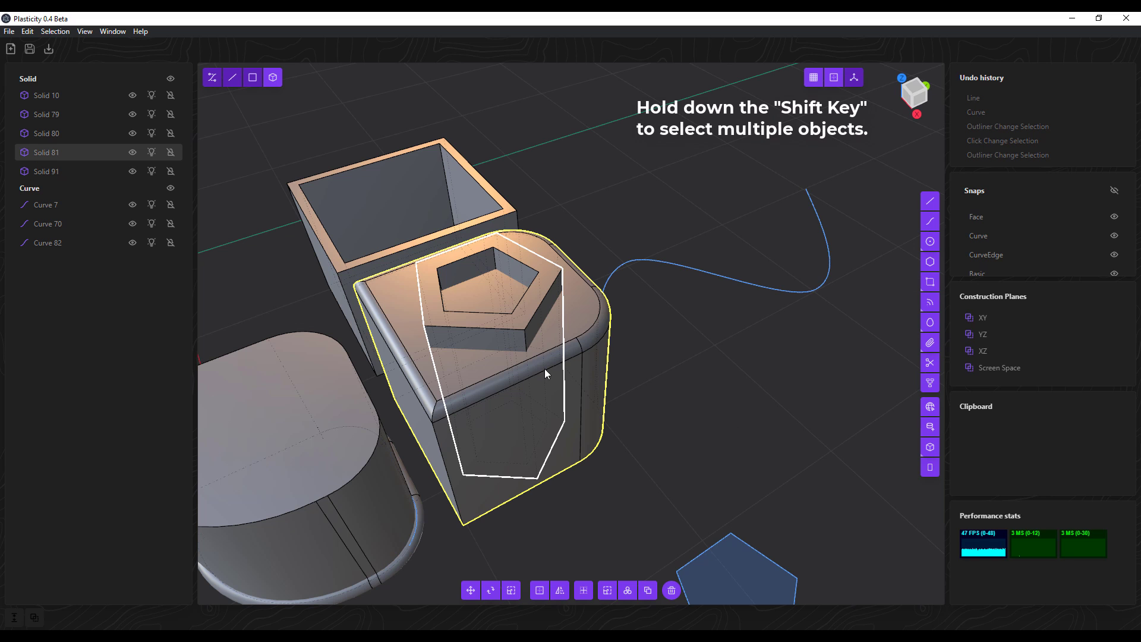
left_click(518, 335, "shift")
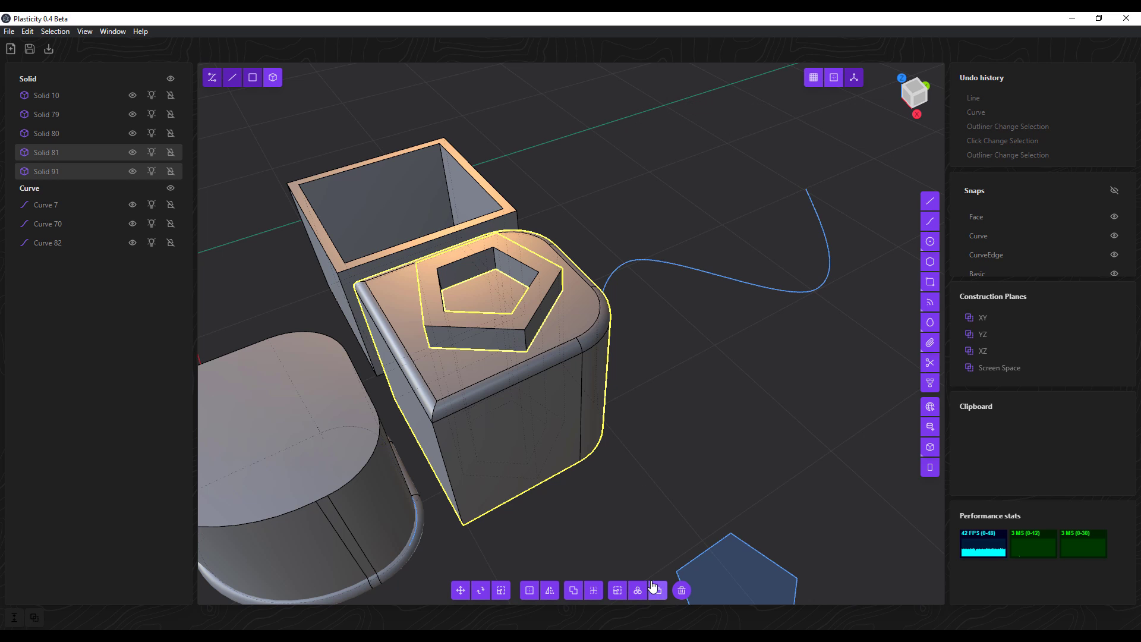
Run a Boolean on box and tube, comparing Union and Difference, to form the pentagonal pocket.
left_click(571, 591)
middle_click_drag(644, 419, 670, 424)
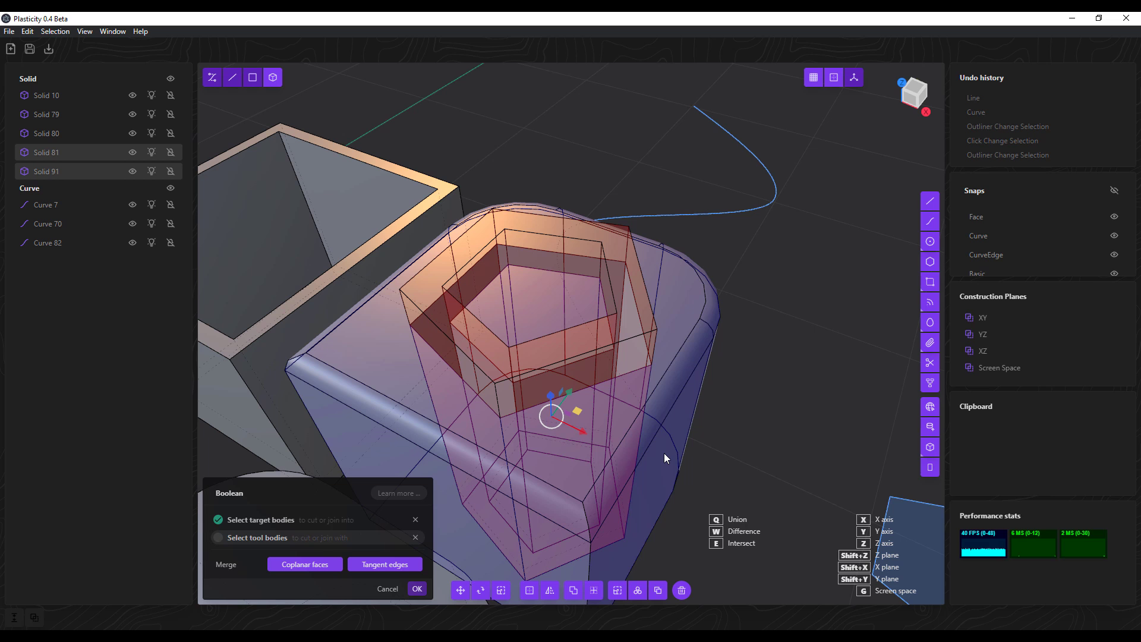
key("q")
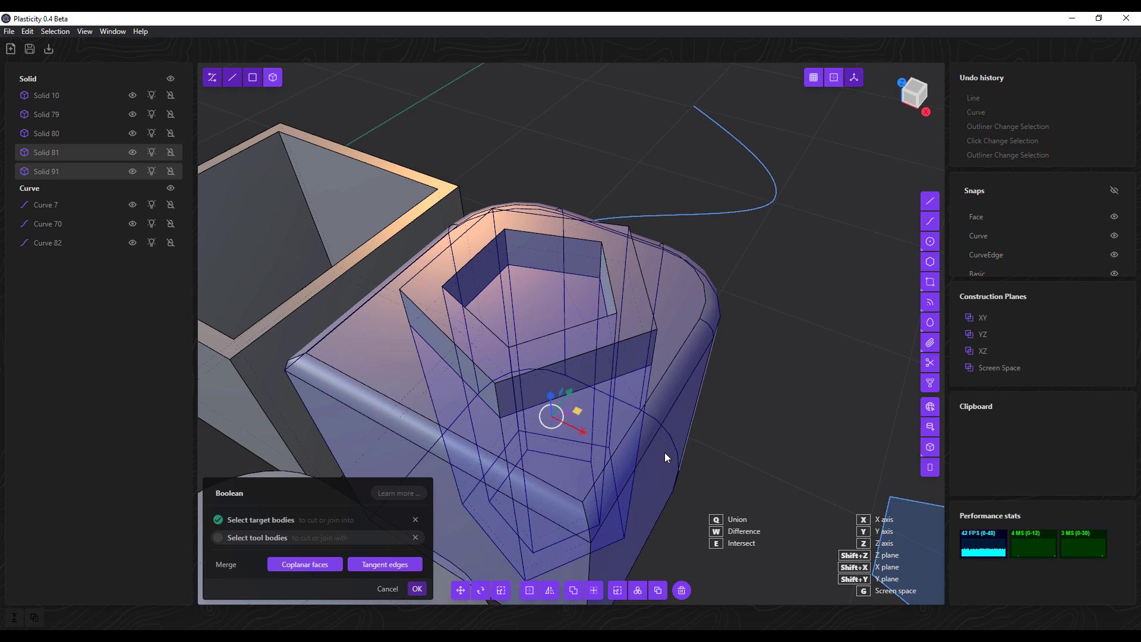
middle_click_drag(561, 393, 625, 389)
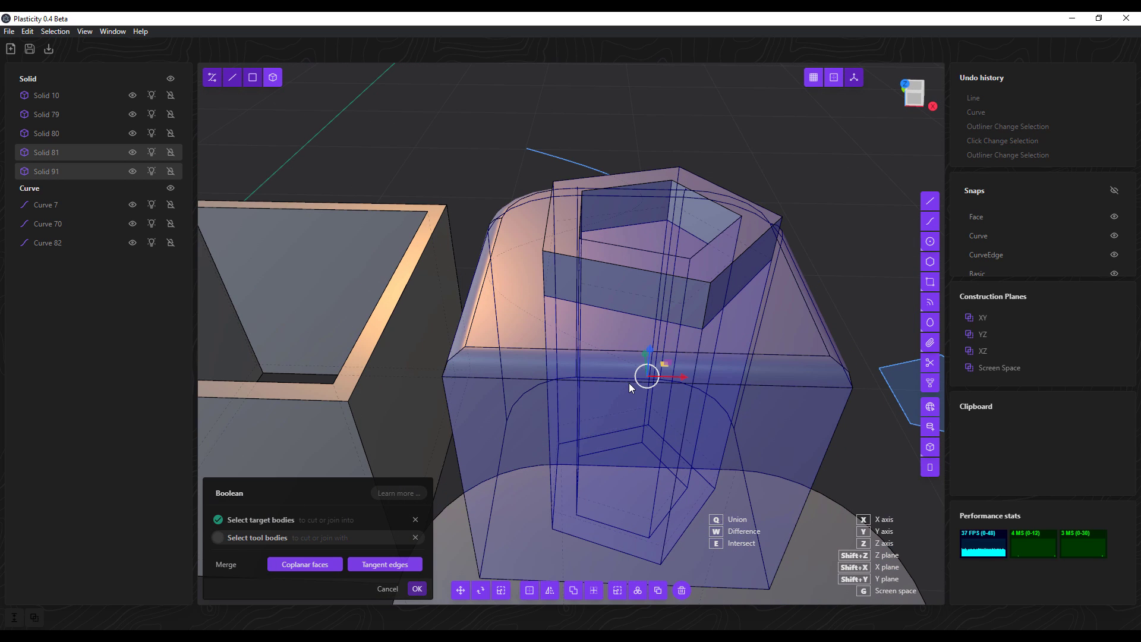
key("q")
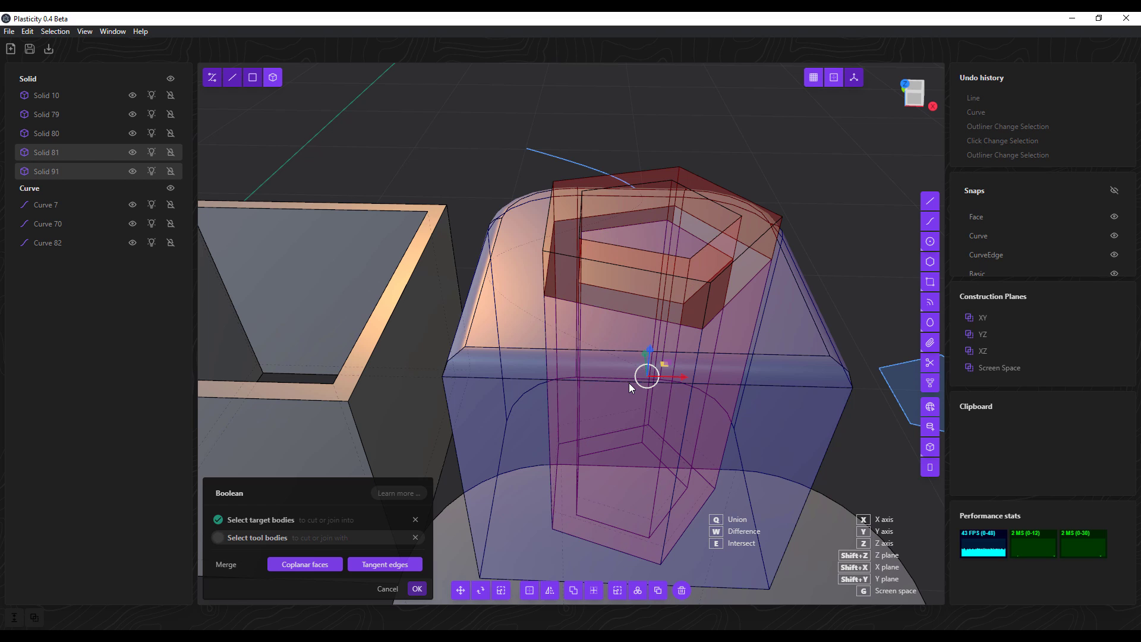
key("w")
key("q")
key("w")
key("q")
key("w")
key("q")
key("w")
middle_click_drag(718, 409, 751, 418)
key("q")
key("w")
key("q")
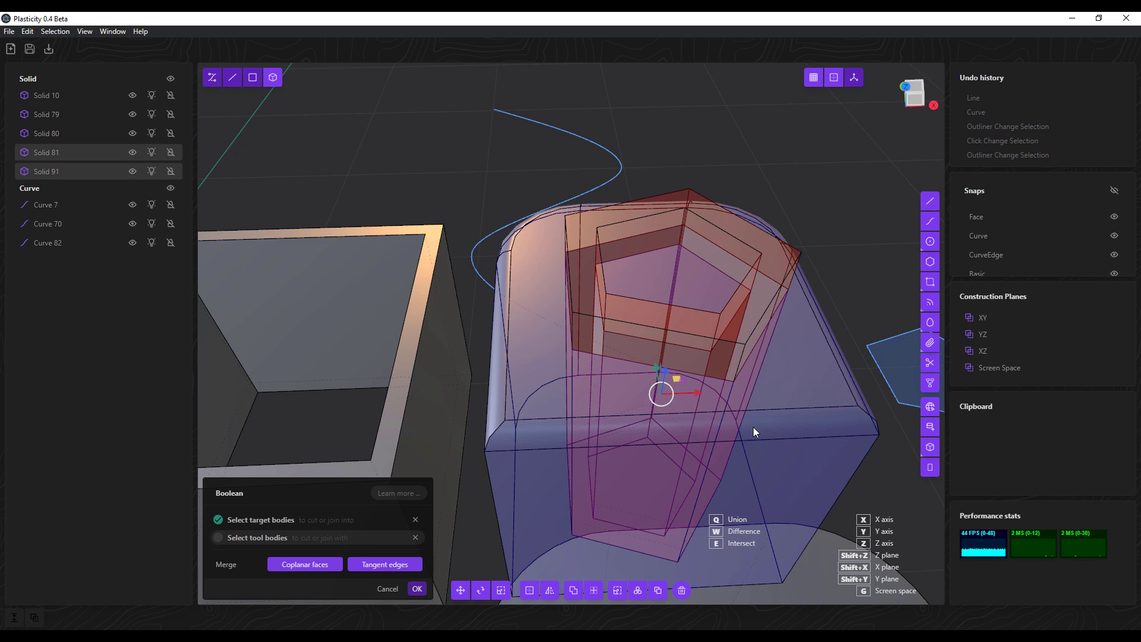
left_click(418, 589)
Select the resulting block with the pentagonal pocket.
middle_click_drag(540, 490, 654, 382)
key("Escape")
left_click(655, 382)
scroll(659, 438, "up", 3)
scroll(659, 438, "up", 1)
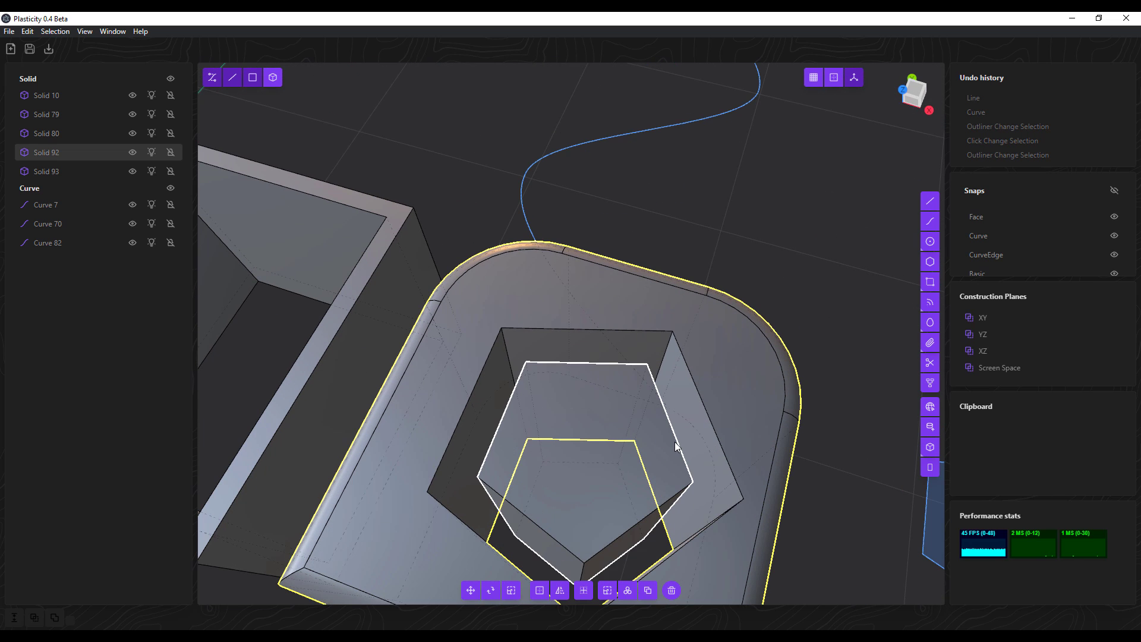
Select the outer and inner pentagon edges of the pocket for filleting.
left_click(707, 400)
key("f")
left_click(631, 334)
left_click(473, 395)
left_click(465, 531)
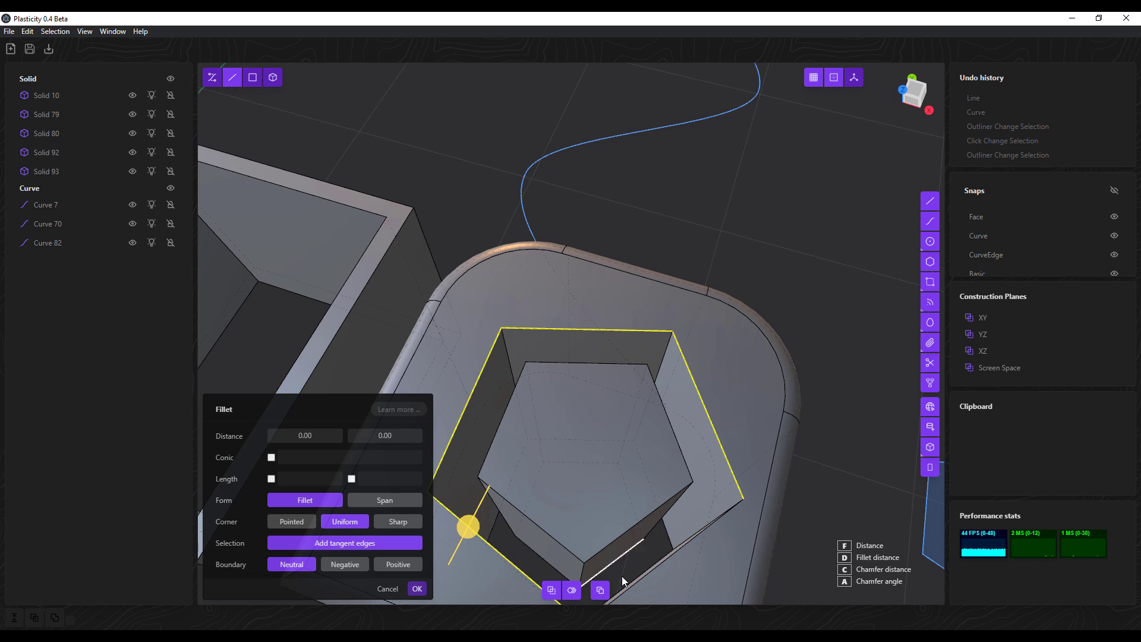
left_click(674, 557)
left_click(609, 363)
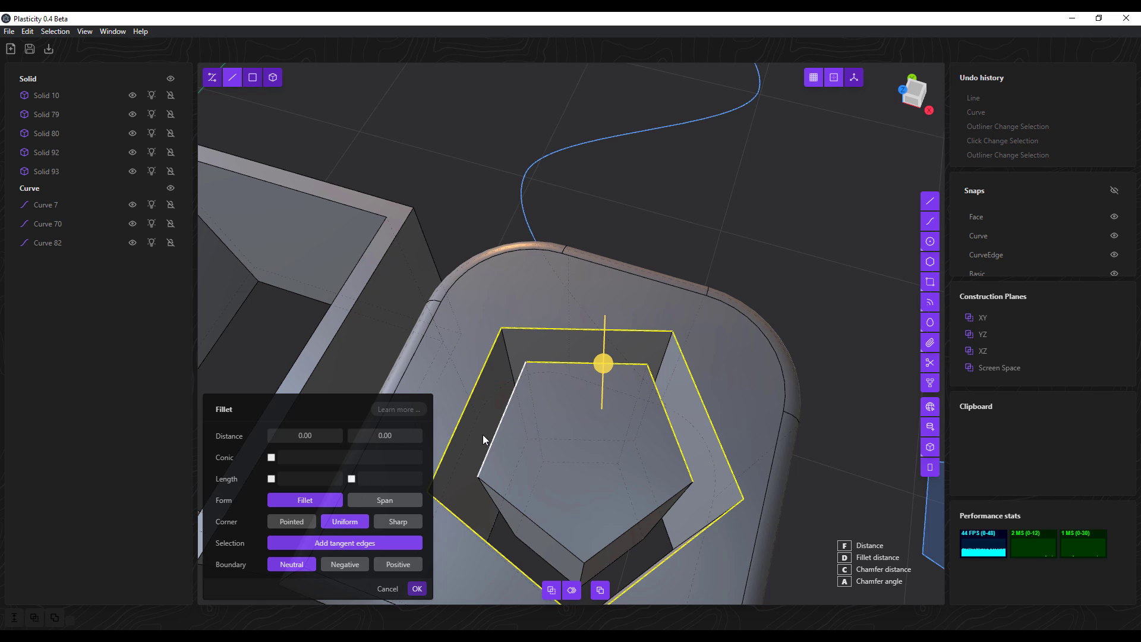
left_click(493, 441)
left_click(533, 521)
left_click(625, 515)
Set the pocket fillet to 0.03 and confirm it.
middle_click_drag(625, 515, 804, 130)
mouse_move(754, 277)
left_mouse_down()
mouse_move(743, 284)
mouse_move(757, 295)
left_mouse_up()
middle_click_drag(758, 297, 523, 440)
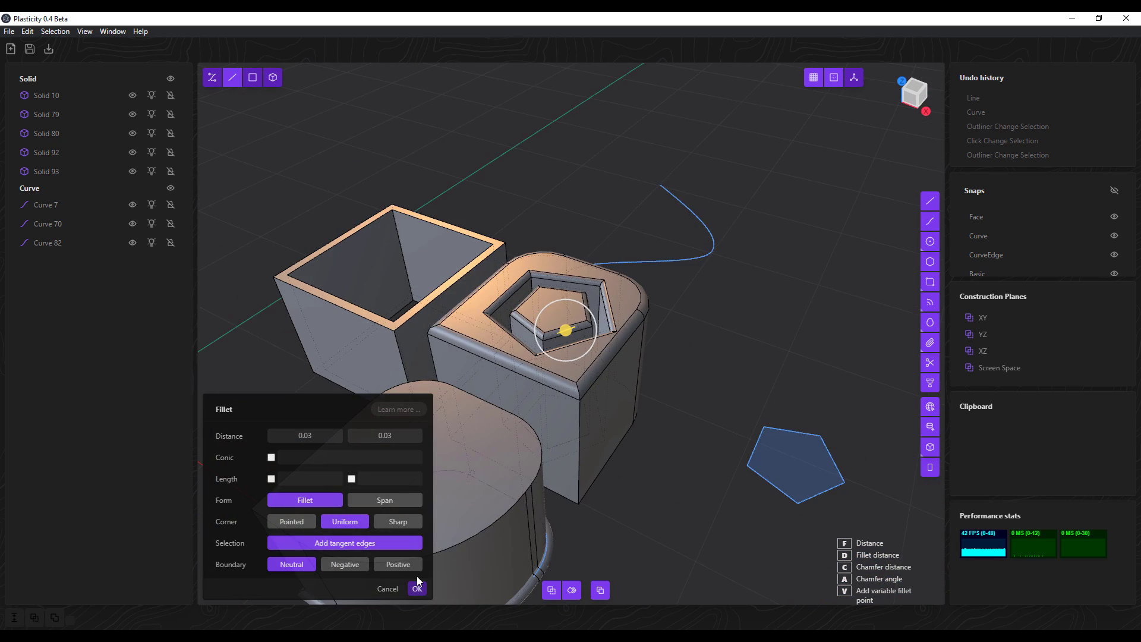
left_click(421, 590)
scroll(700, 339, "up", 8)
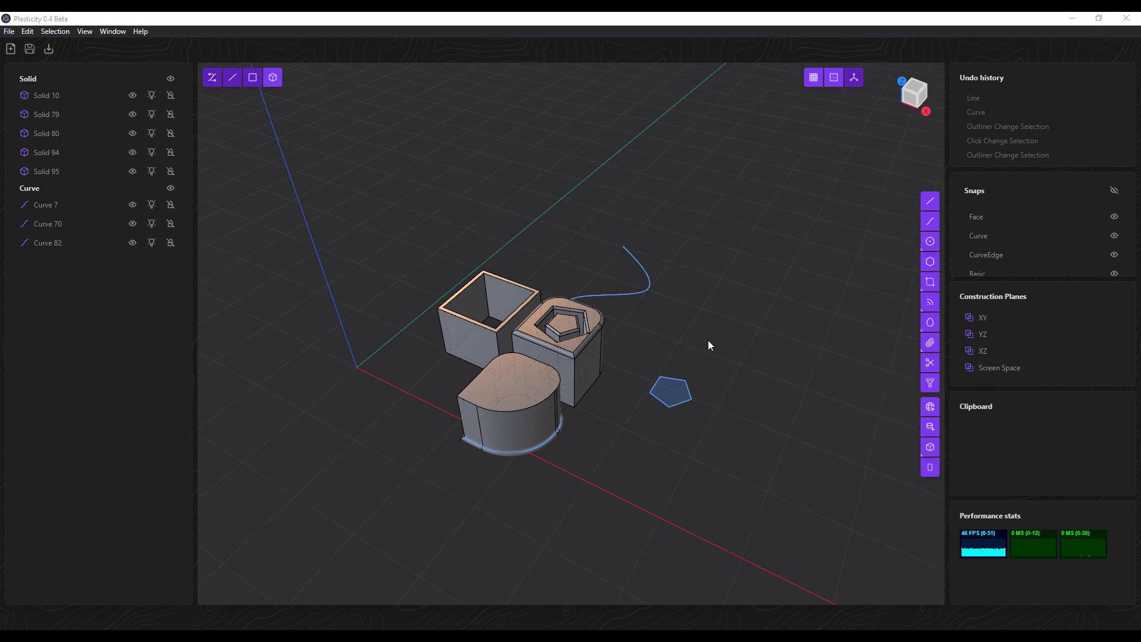
middle_click_drag(708, 340, 697, 402)
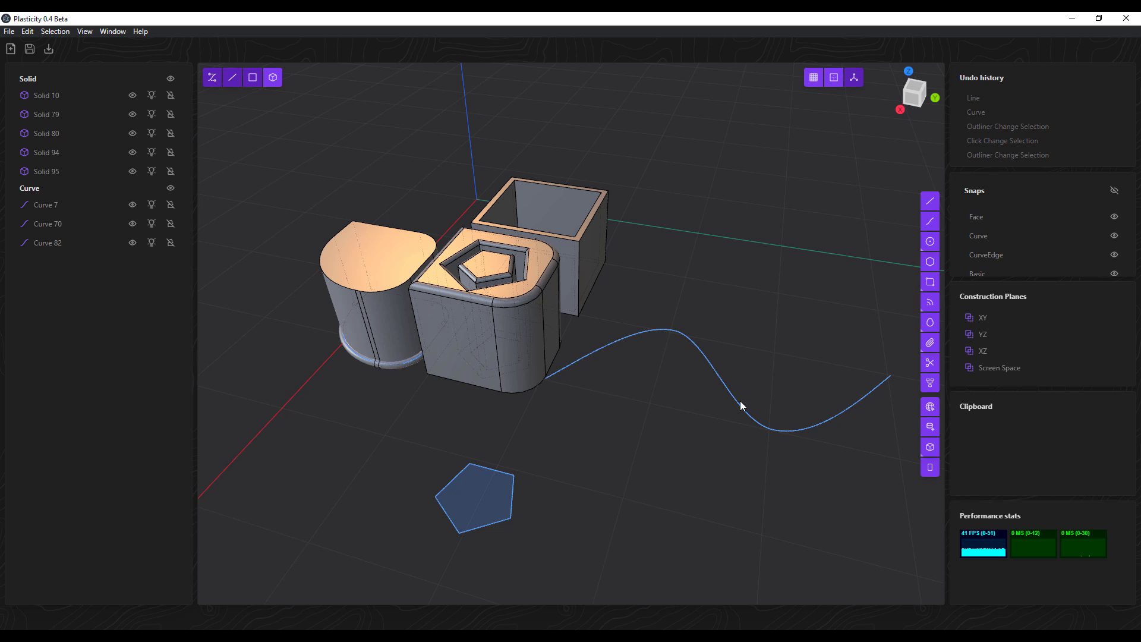
Drag the ground pentagon outline's top-right vertex inward to reshape it.
middle_click_drag(667, 440, 664, 390)
scroll(632, 420, "up", 4)
scroll(634, 425, "up", 2)
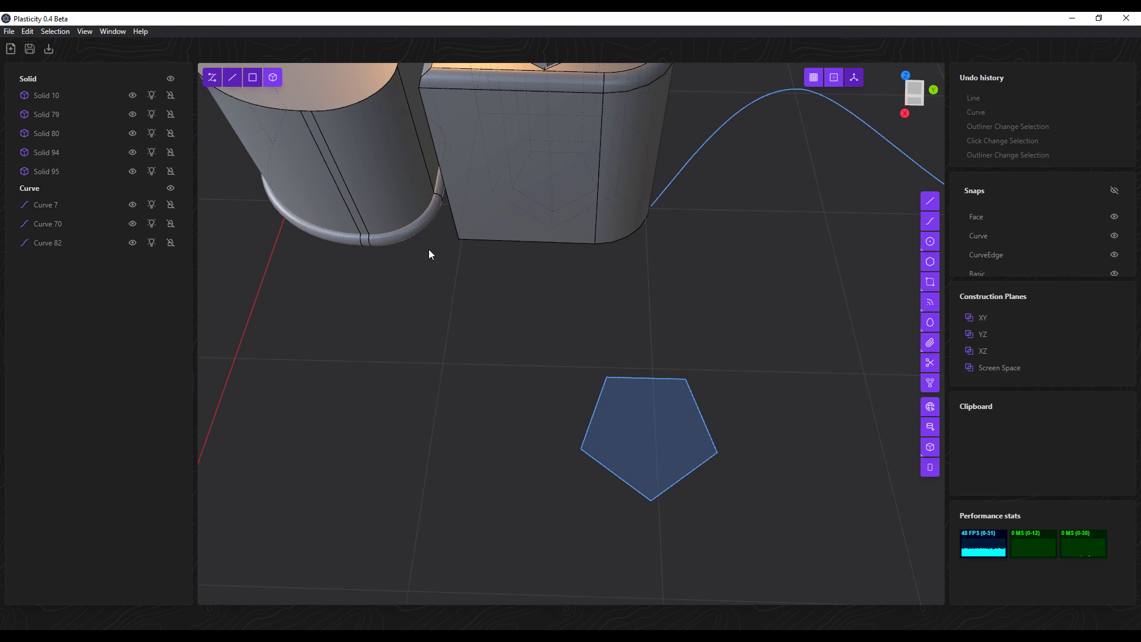
key("1")
left_click_drag(686, 379, 647, 420)
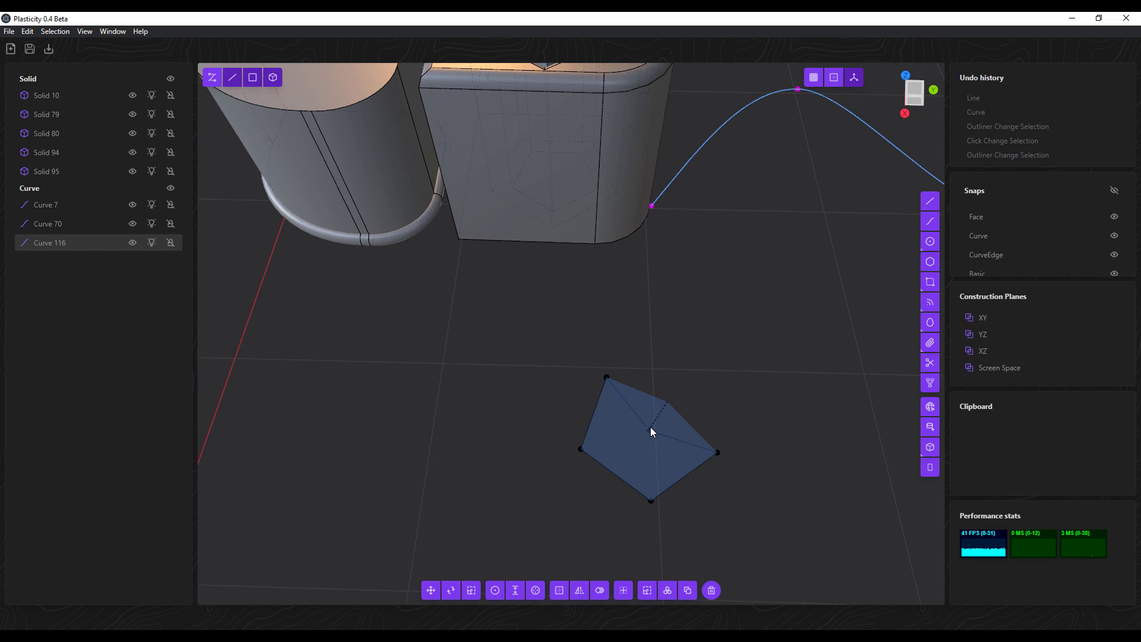
left_click_drag(655, 416, 655, 415)
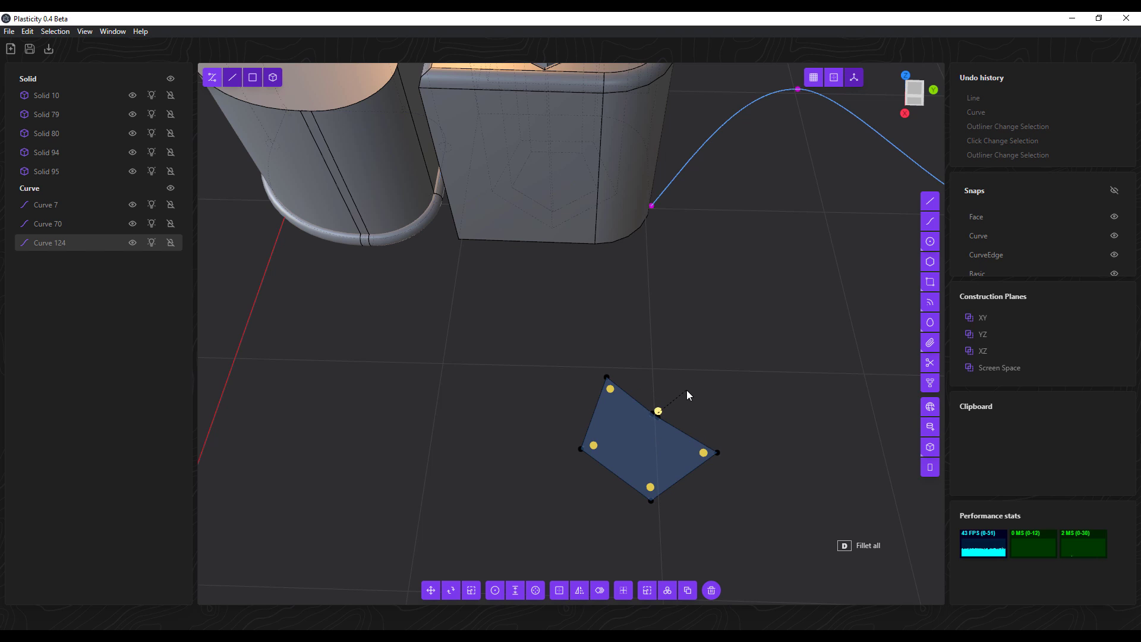
Fillet all corners of the reshaped outline, producing Curve 150.
key("d")
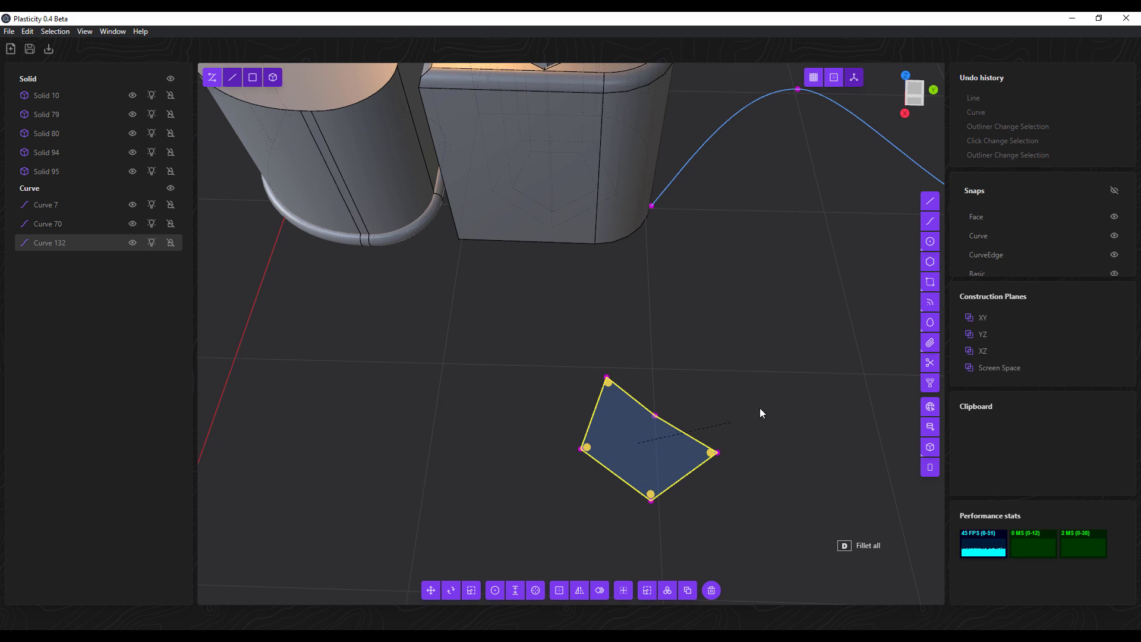
left_click(466, 483)
key("d")
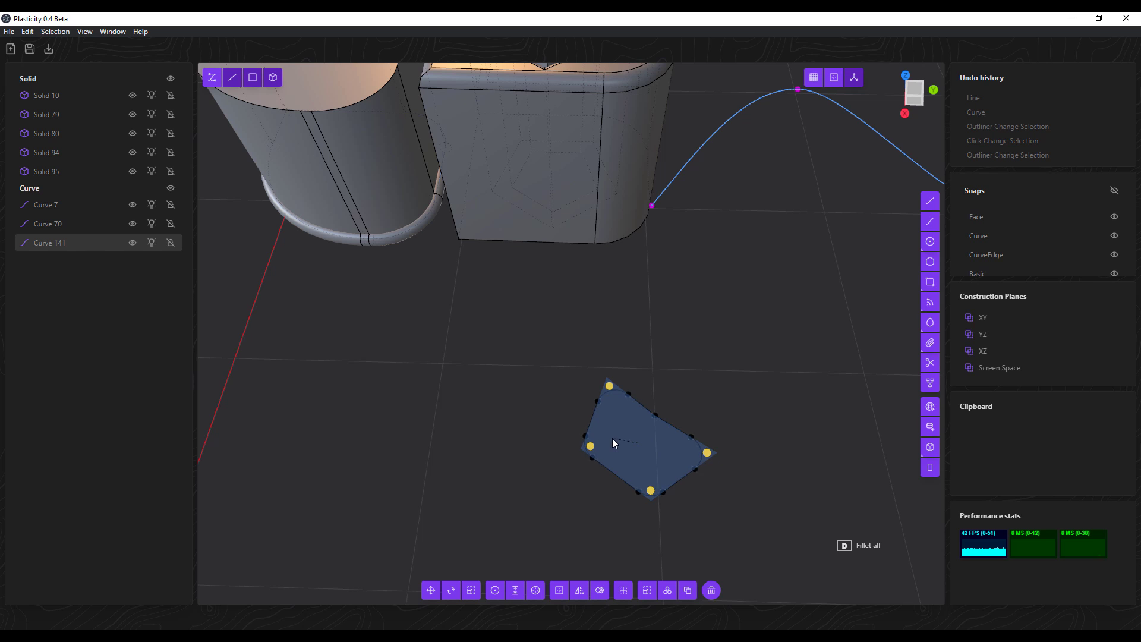
left_click(612, 437)
middle_click_drag(611, 438, 546, 510)
Extrude the rounded outline 0.22 high with 0.03 walls into hollow tray Solid 163.
left_click(515, 590)
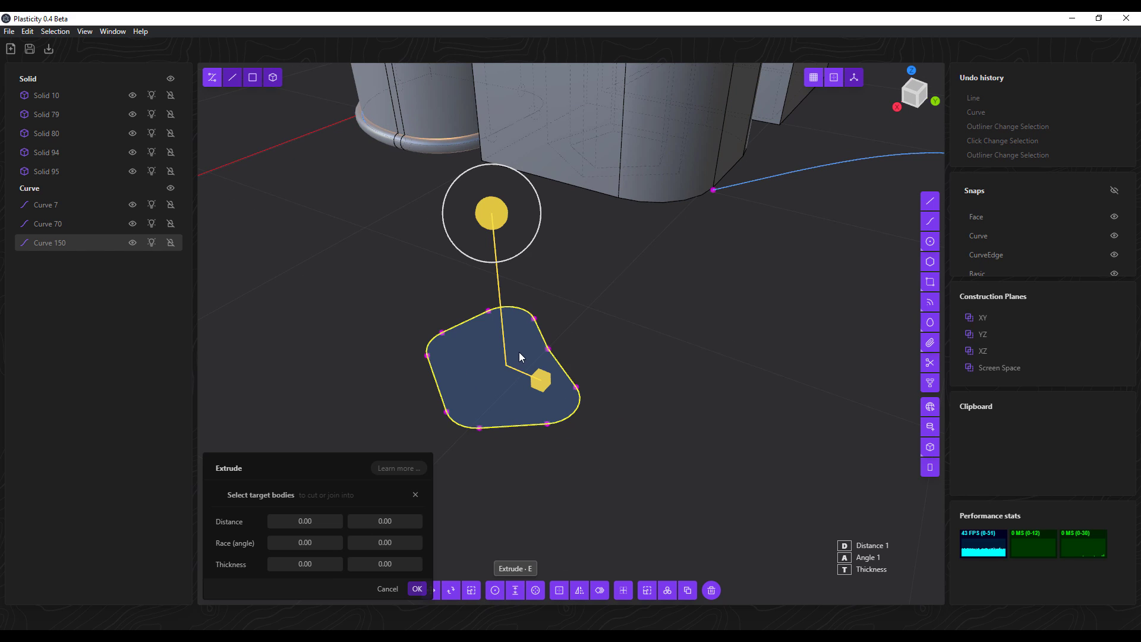
left_click_drag(487, 209, 482, 110)
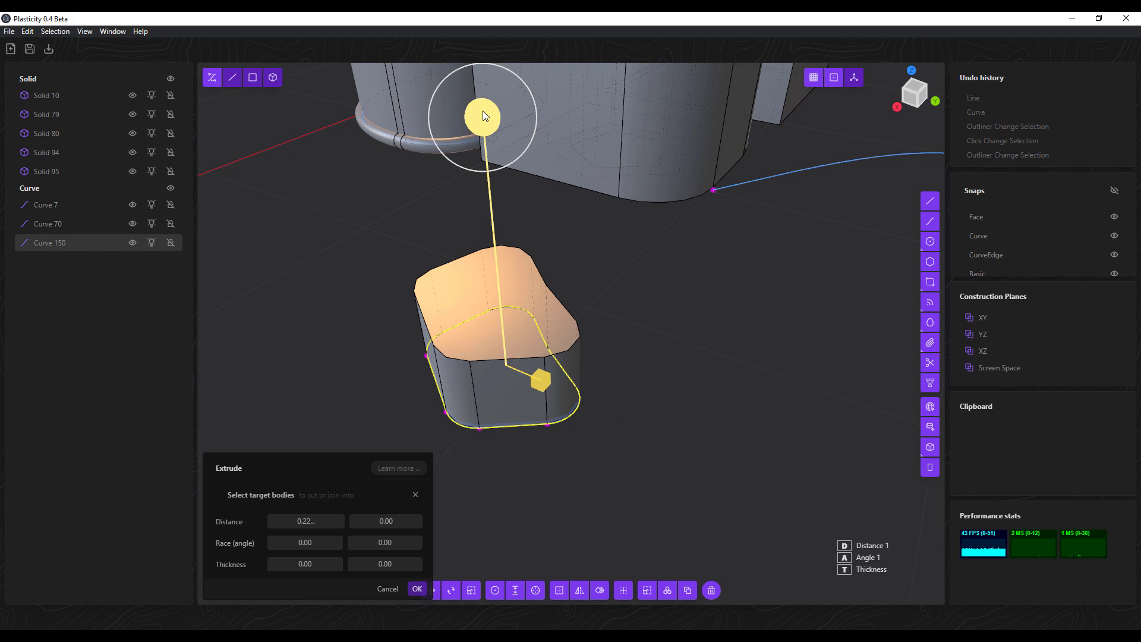
mouse_move(548, 380)
left_mouse_down()
mouse_move(520, 368)
mouse_move(565, 392)
mouse_move(540, 387)
left_mouse_up()
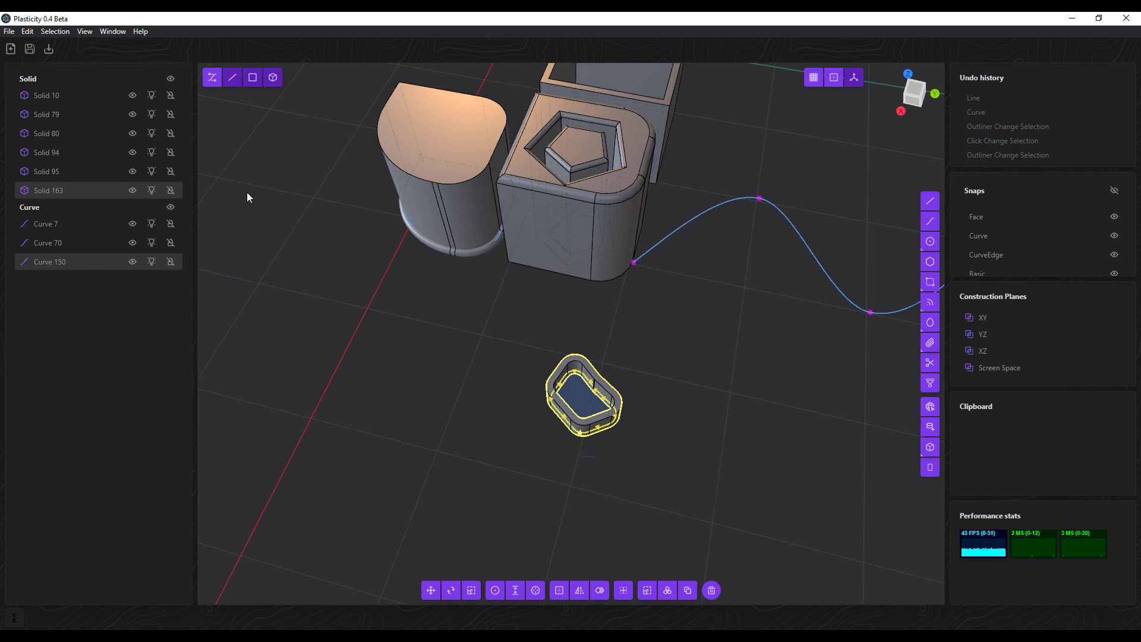
Restrict picking to solids and select the new ring solid.
left_click(278, 83)
middle_click_drag(575, 418, 790, 432)
left_click(789, 432)
left_click(608, 370)
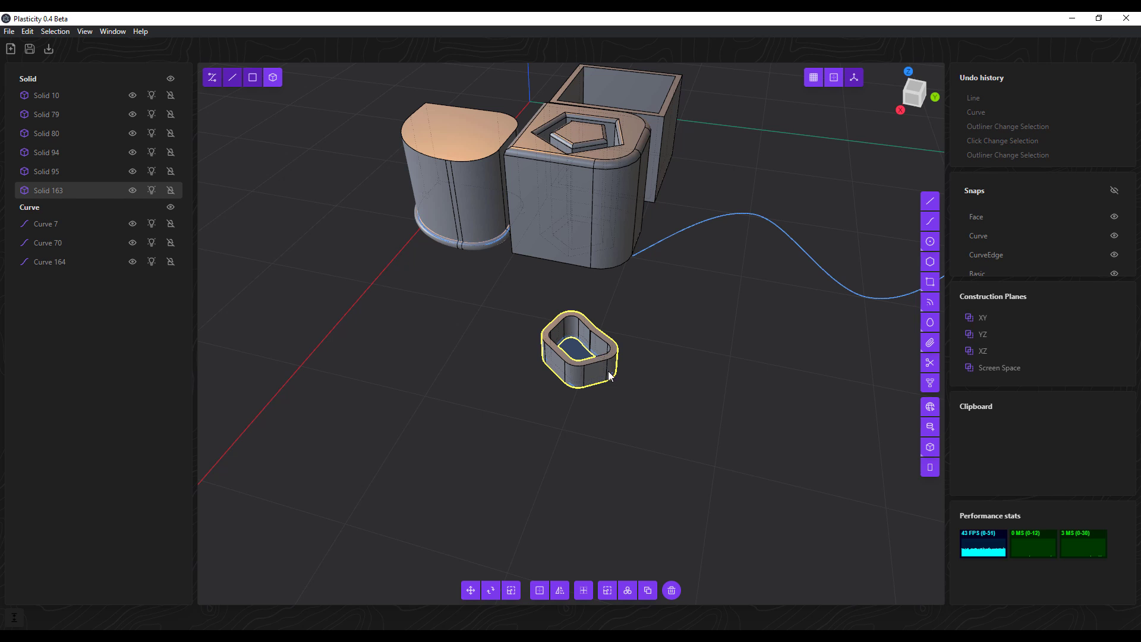
scroll(619, 442, "up", 4)
mouse_move(619, 443)
middle_mouse_down()
mouse_move(625, 463)
mouse_move(636, 439)
middle_mouse_up()
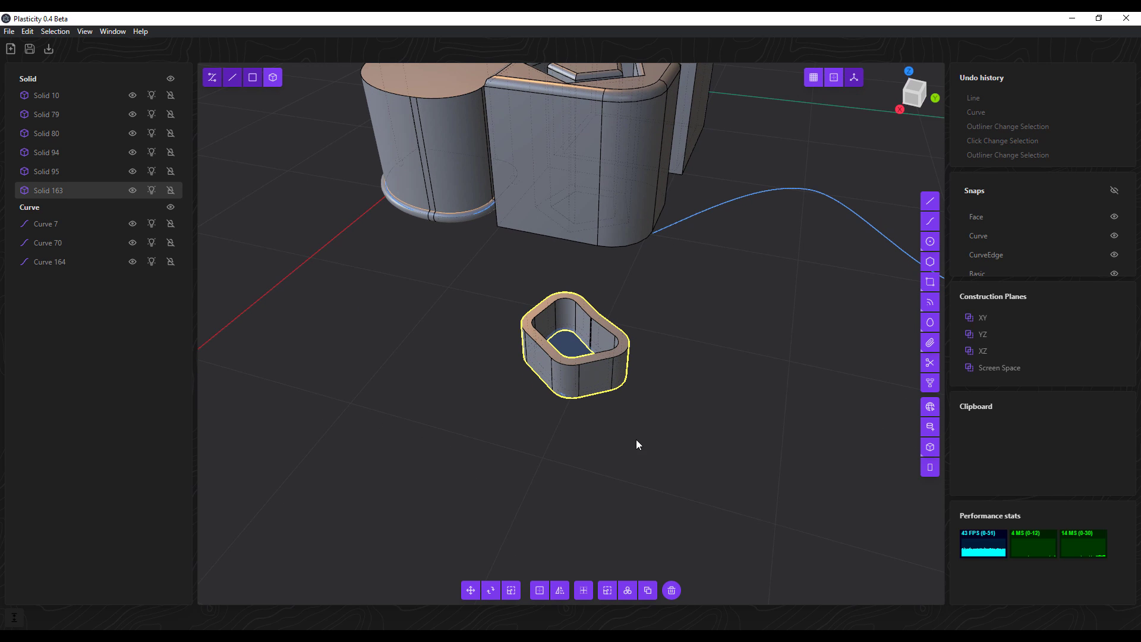
scroll(618, 448, "down", 2)
Start a radial array of the tray and set its center point on the ground.
left_click(627, 590)
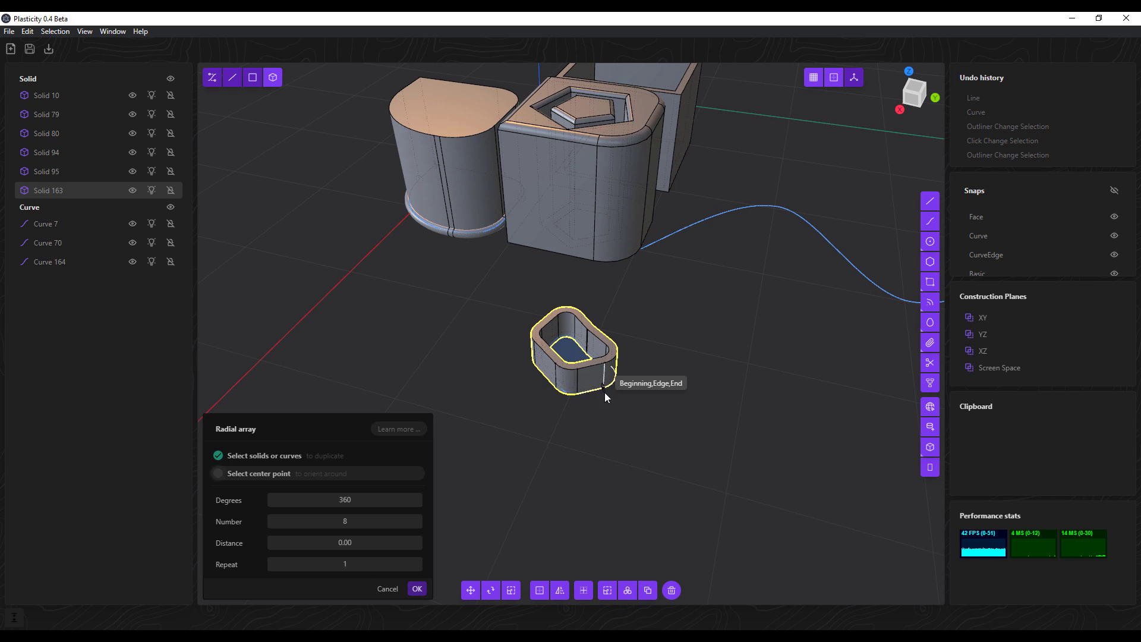
scroll(612, 416, "up", 2)
middle_click_drag(650, 436, 621, 365, "shift")
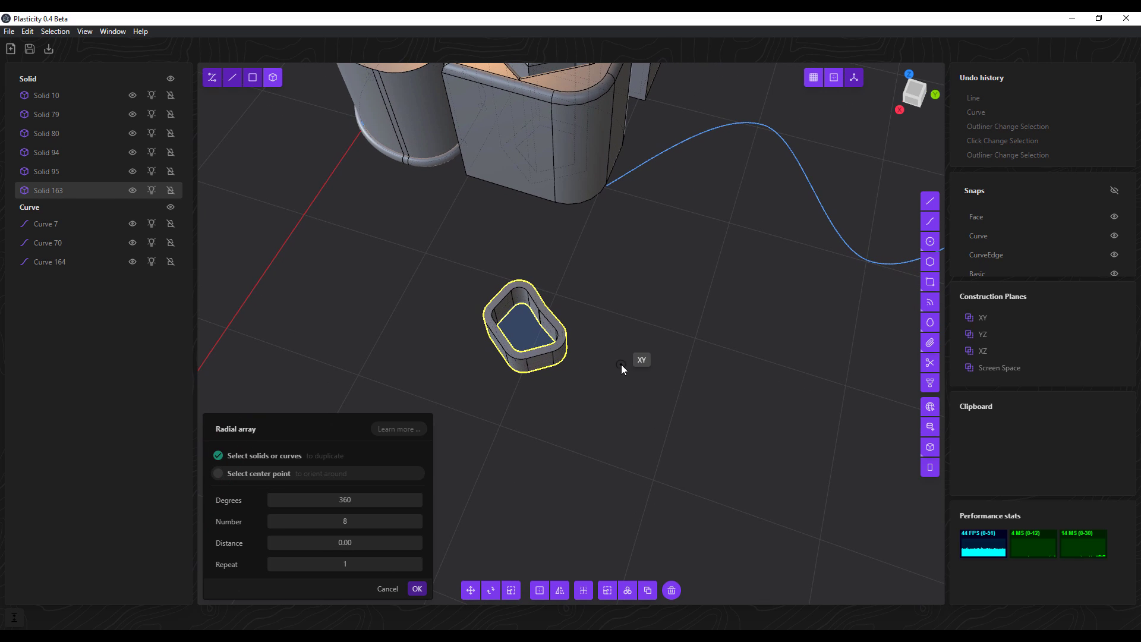
left_click(643, 301)
Set the radial array count to 10 copies around 360°.
scroll(654, 209, "up", 2)
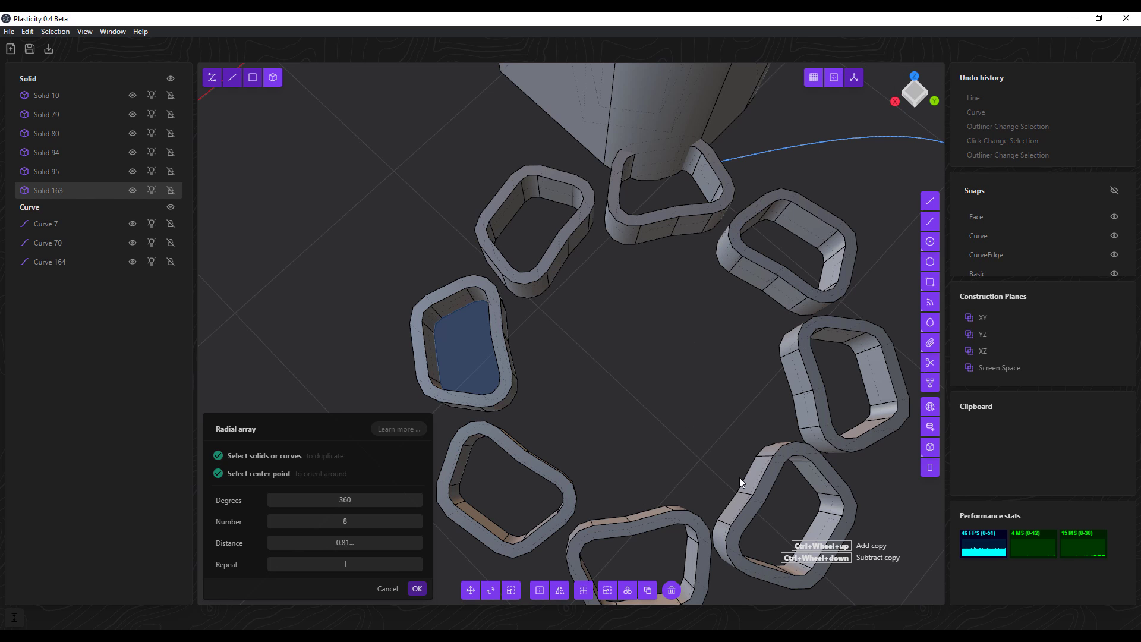
scroll(727, 363, "down", 2)
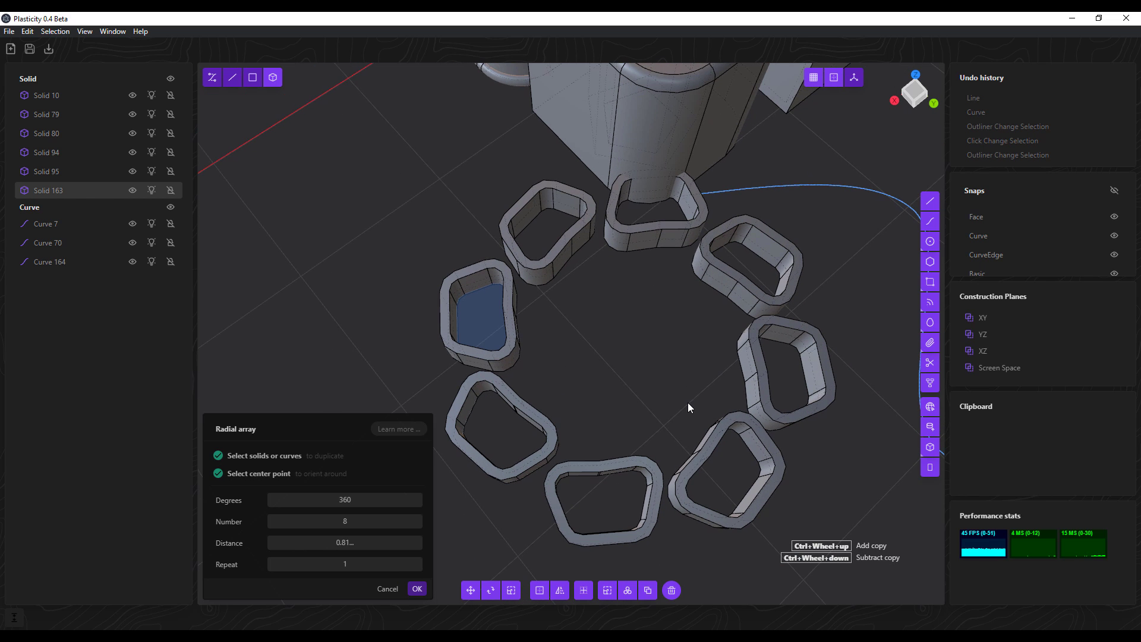
scroll(686, 406, "up", 1, "ctrl")
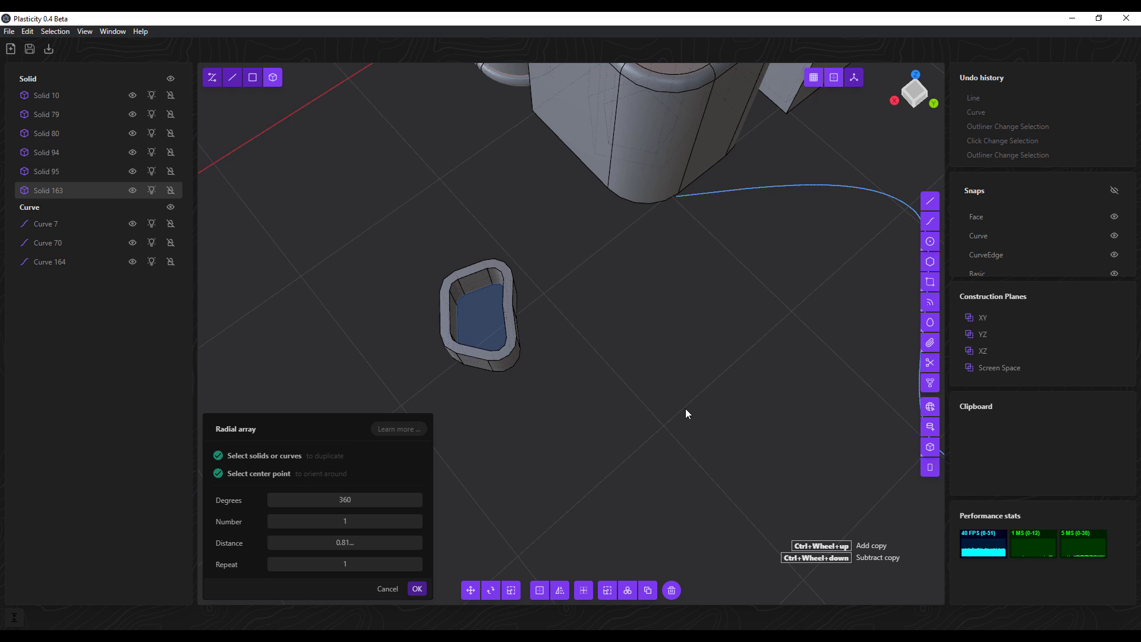
scroll(686, 408, "up", 3, "ctrl")
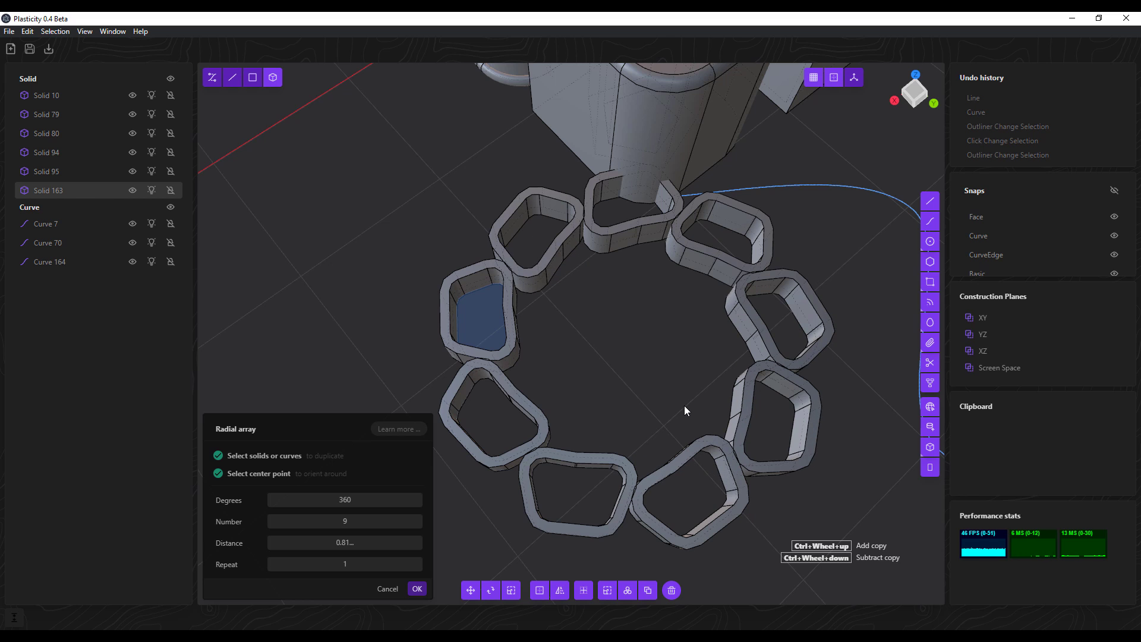
scroll(683, 406, "up", 11, "ctrl")
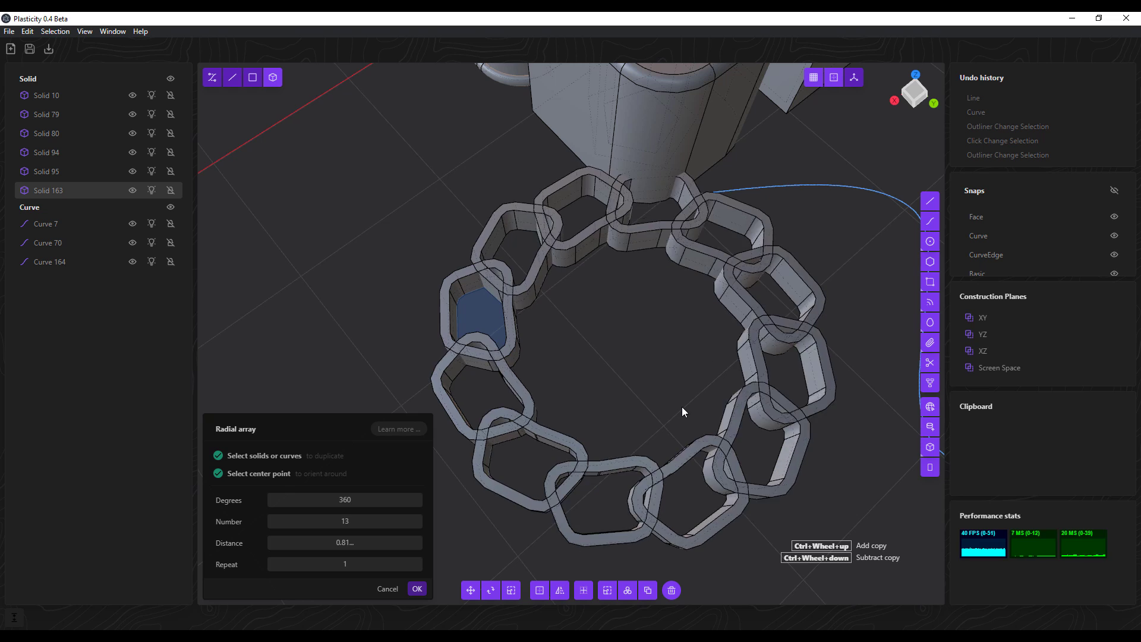
scroll(682, 407, "down", 10, "ctrl")
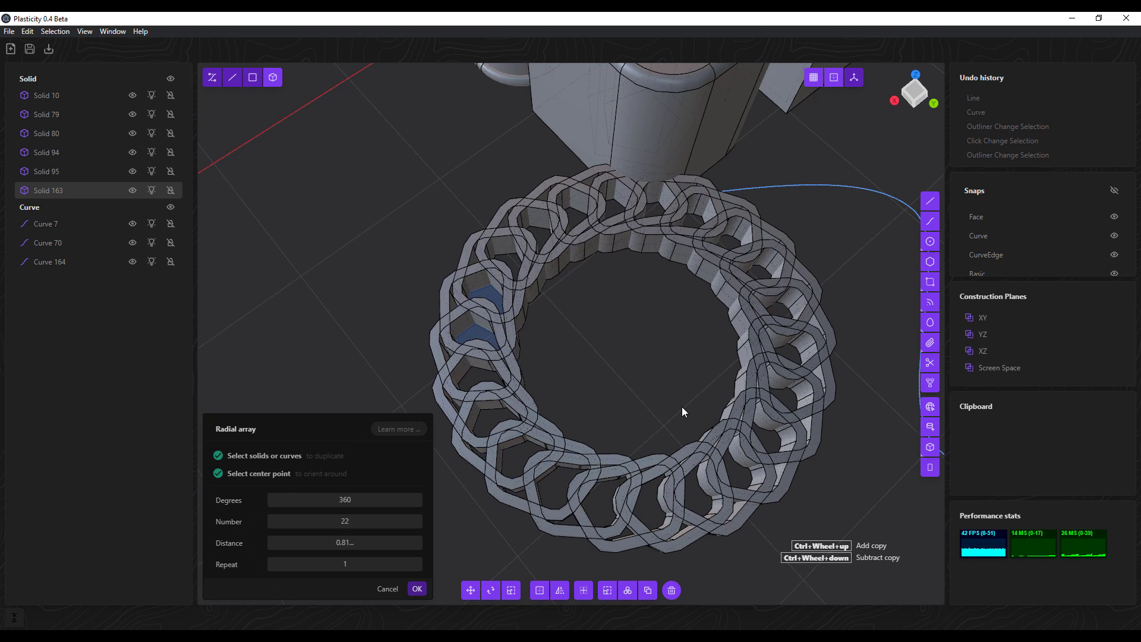
scroll(682, 410, "down", 5, "ctrl")
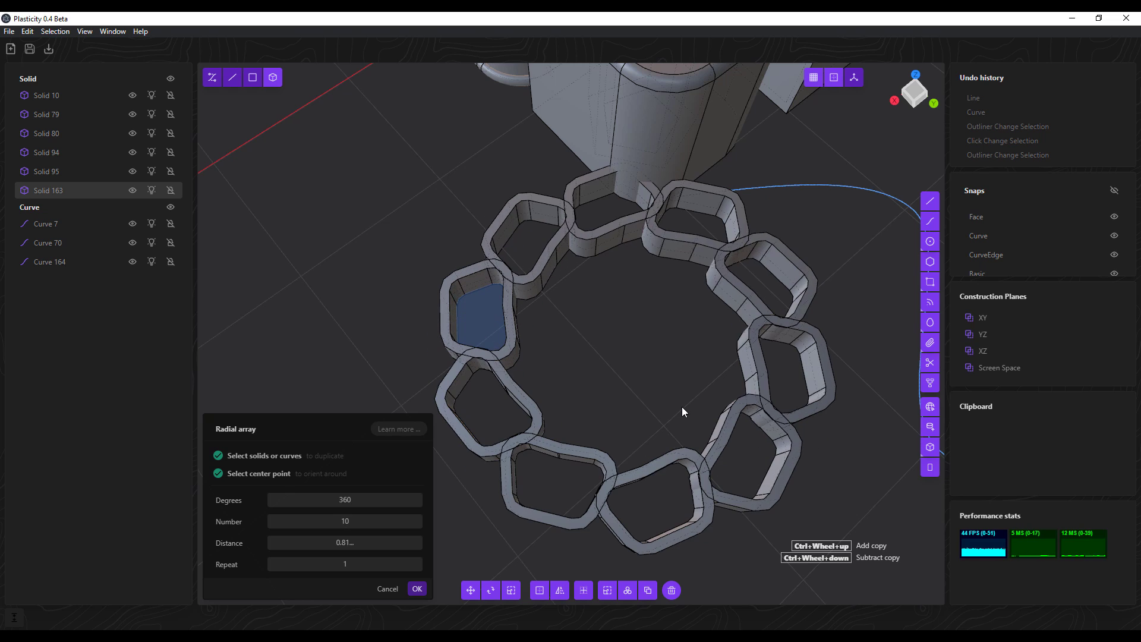
scroll(682, 406, "up", 2, "ctrl")
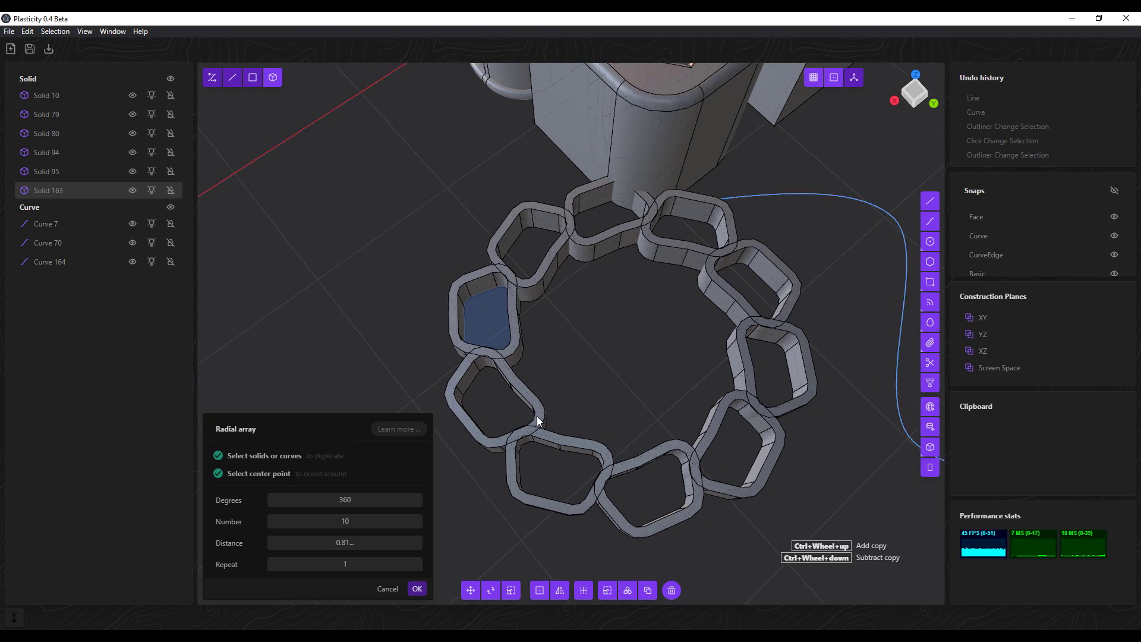
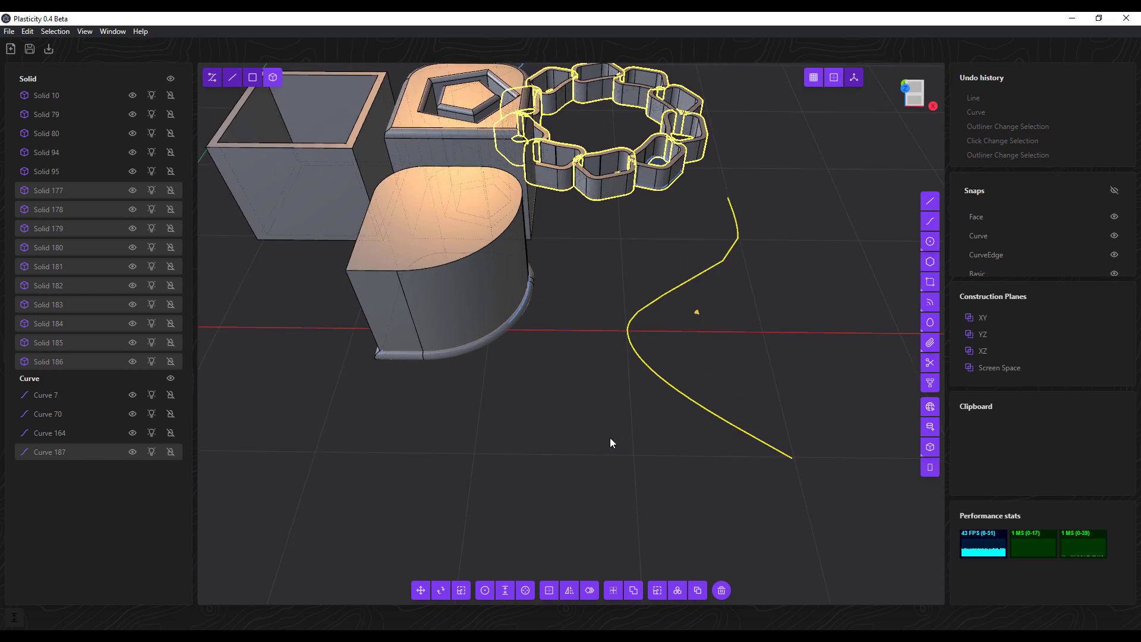
Draw a four-point freeform curve, Curve 191, to the right of the first curve.
left_click(930, 220)
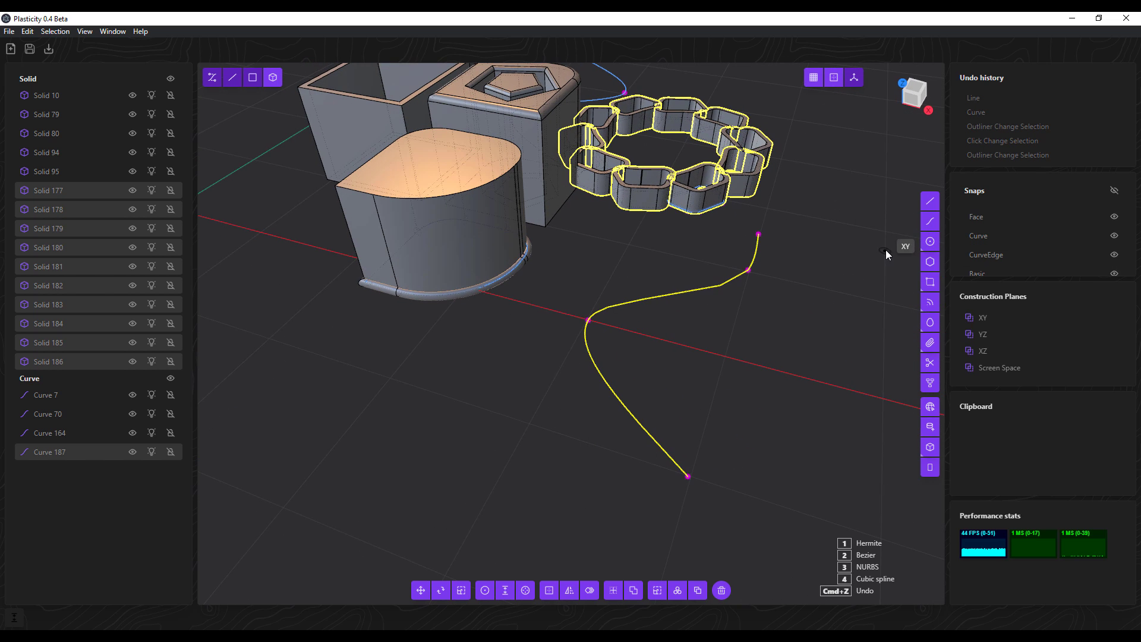
left_click(887, 240)
left_click(884, 399)
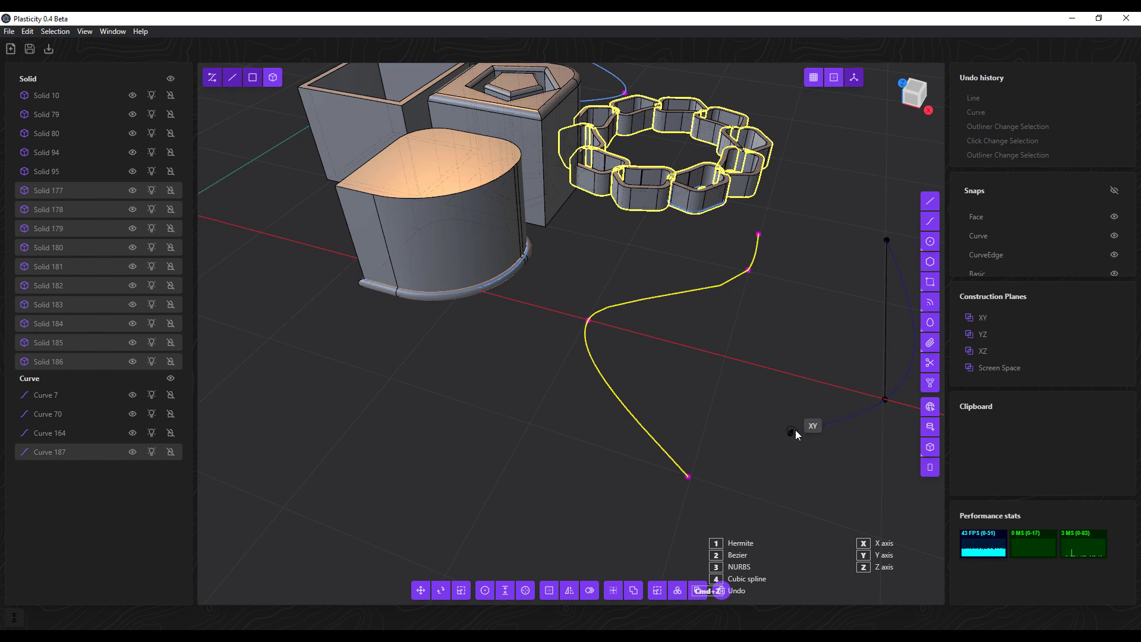
left_click(832, 387)
left_click(810, 517)
right_click(809, 516)
scroll(819, 437, "down", 3)
middle_click_drag(822, 428, 790, 404)
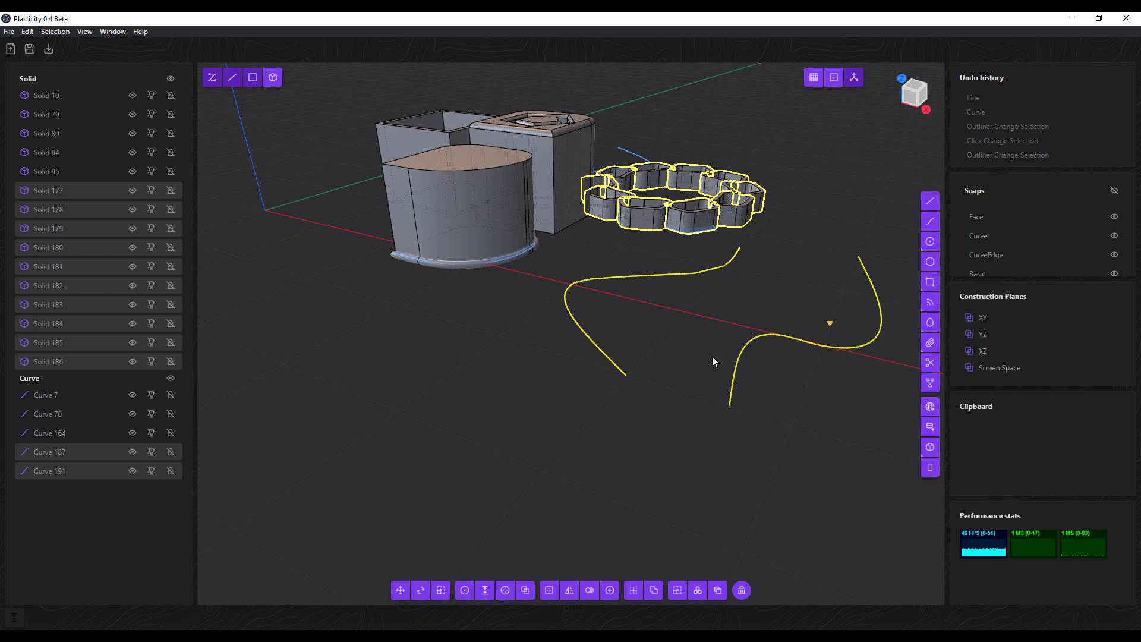
middle_click_drag(712, 356, 790, 285)
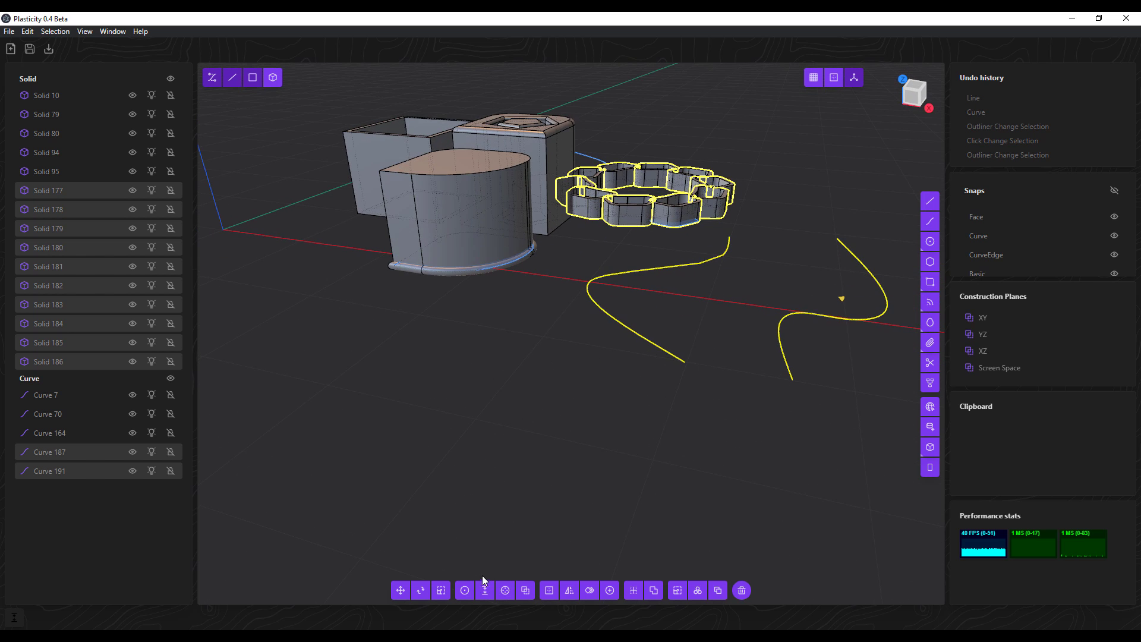
Rotate the first curve, Curve 187, about 83° around Y so it stands upright.
left_click(420, 590)
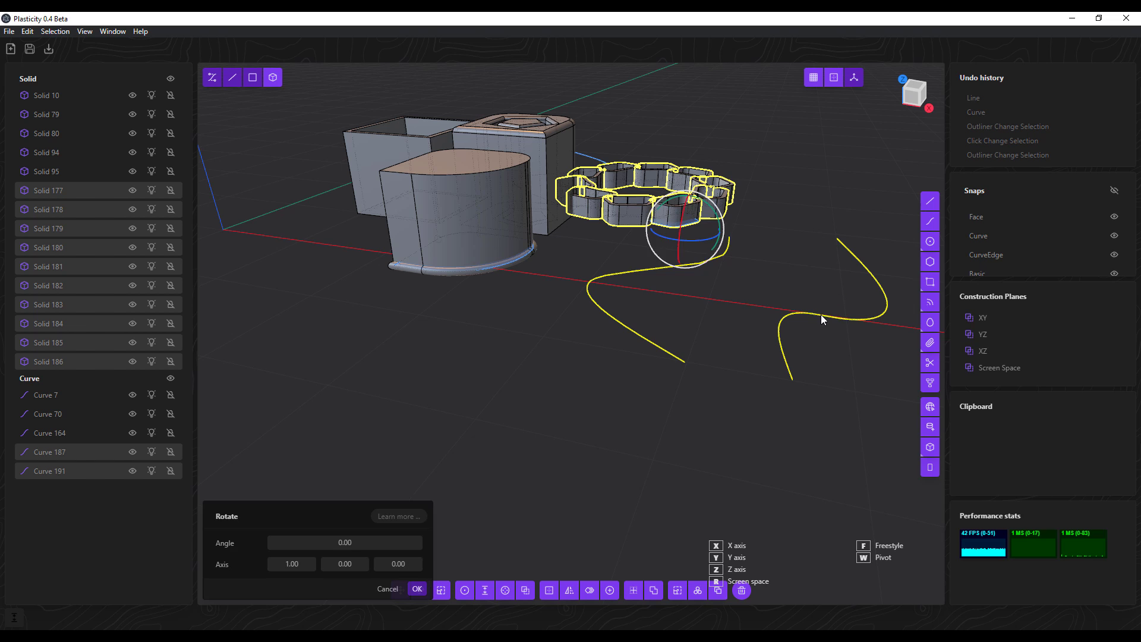
left_click(89, 453)
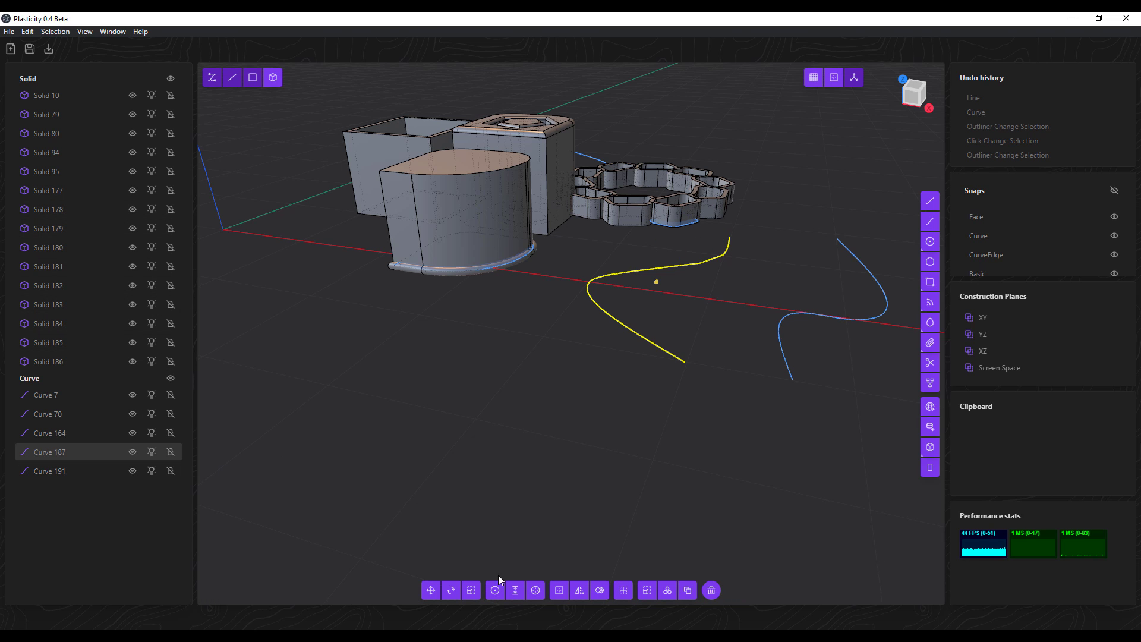
left_click(451, 590)
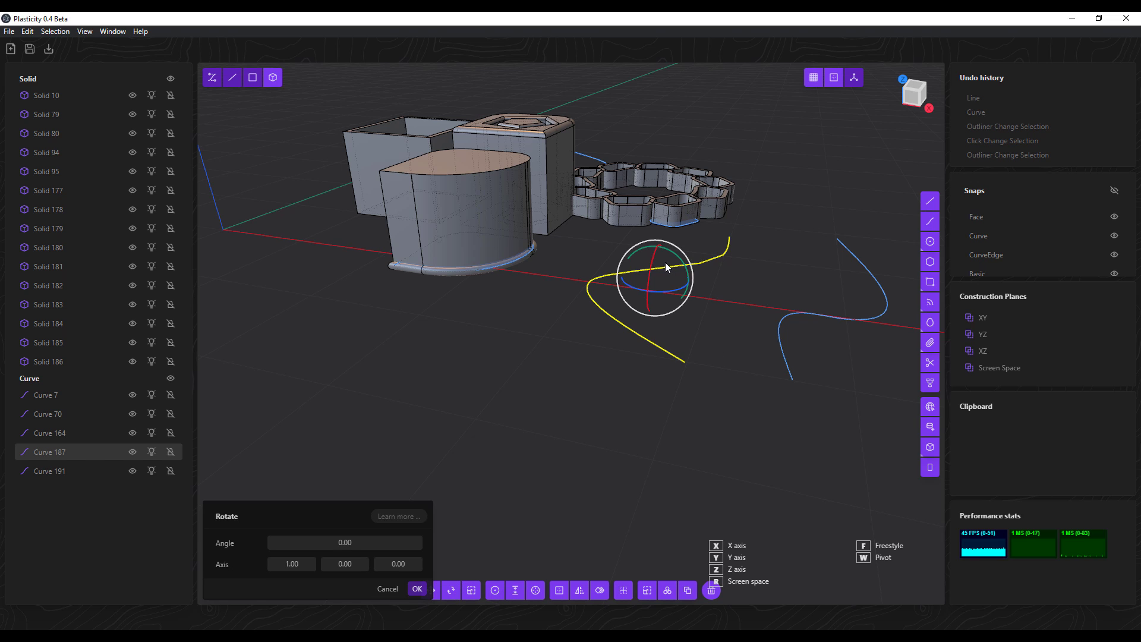
left_click_drag(665, 267, 696, 293)
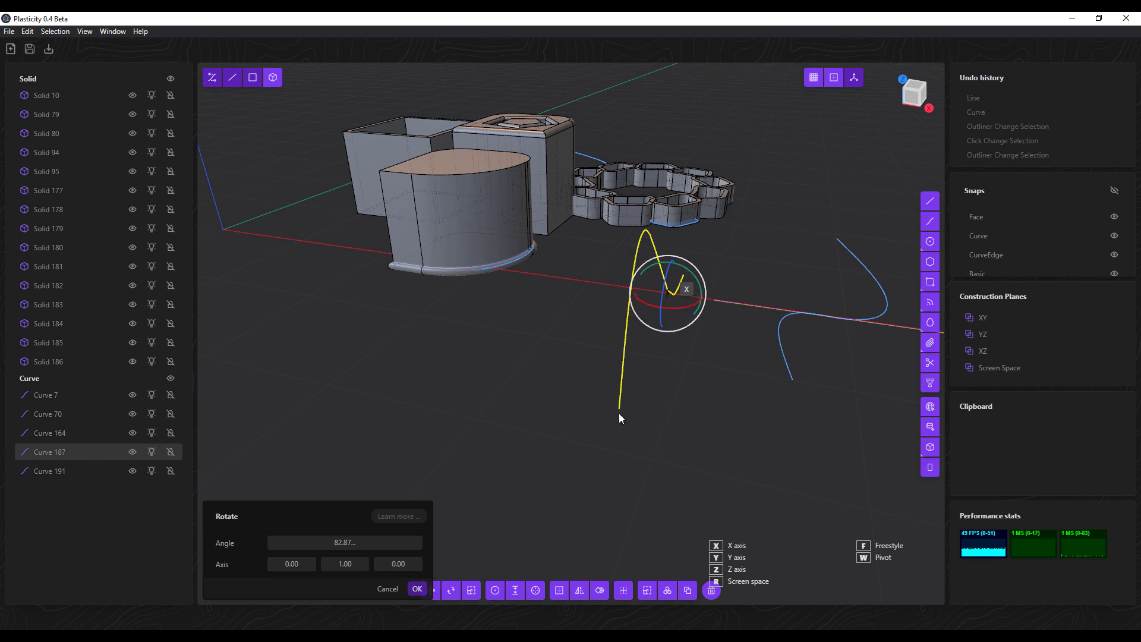
left_click(421, 589)
Move the upright curve 0.58 up in Z, 0.95 along X and 0.19 along Y.
left_click(431, 590)
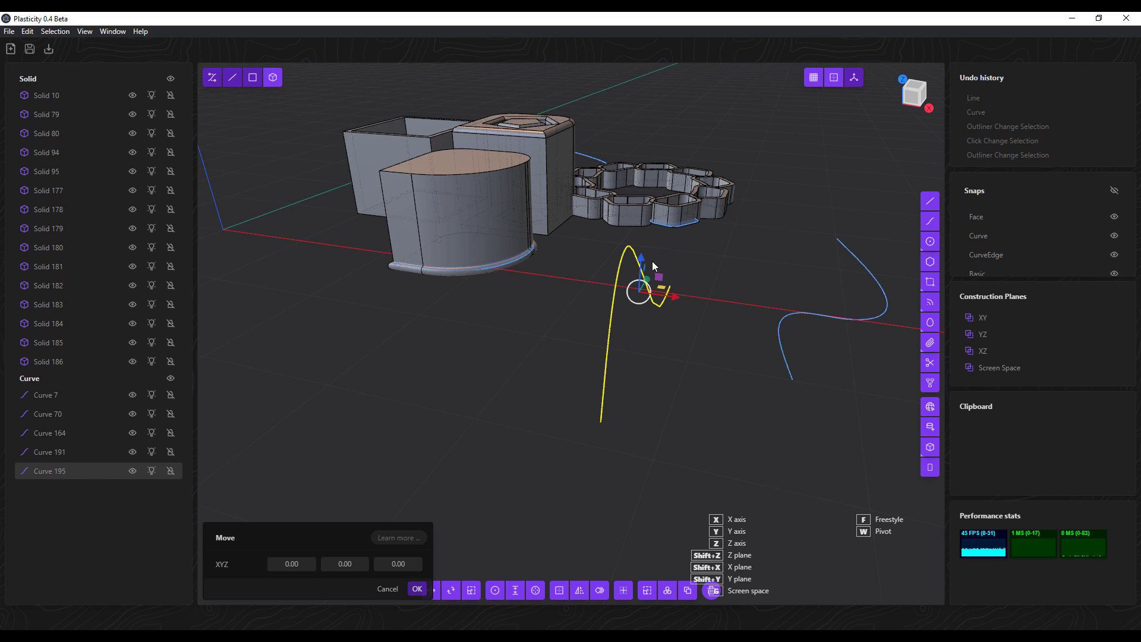
left_click_drag(653, 267, 645, 196)
left_click_drag(680, 229, 801, 248)
middle_click_drag(801, 248, 760, 361)
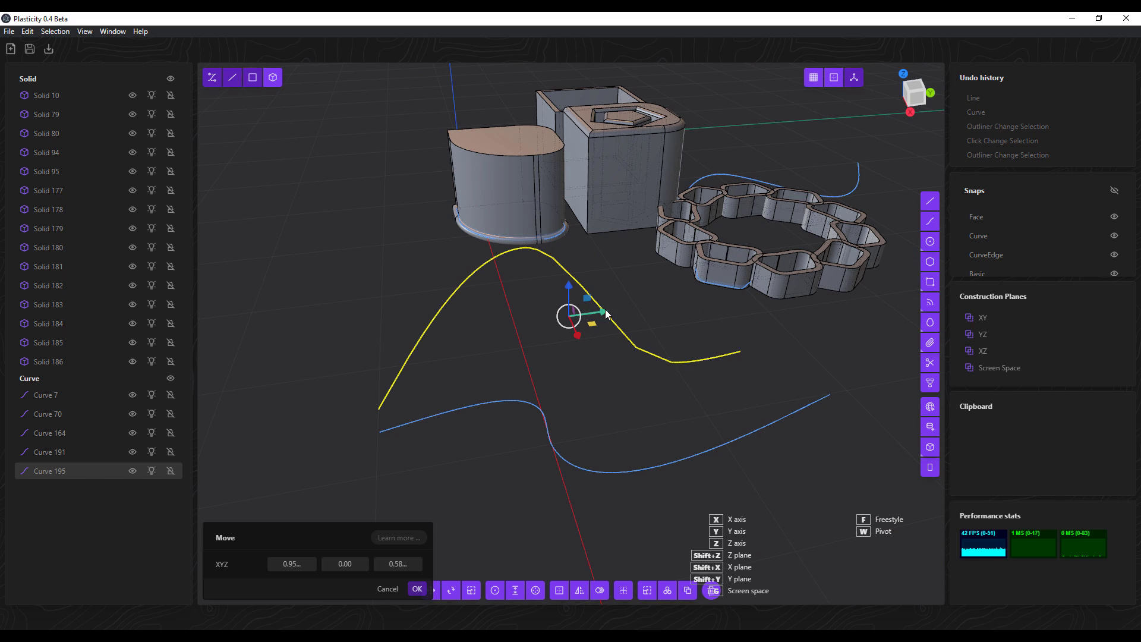
left_click_drag(605, 314, 632, 310)
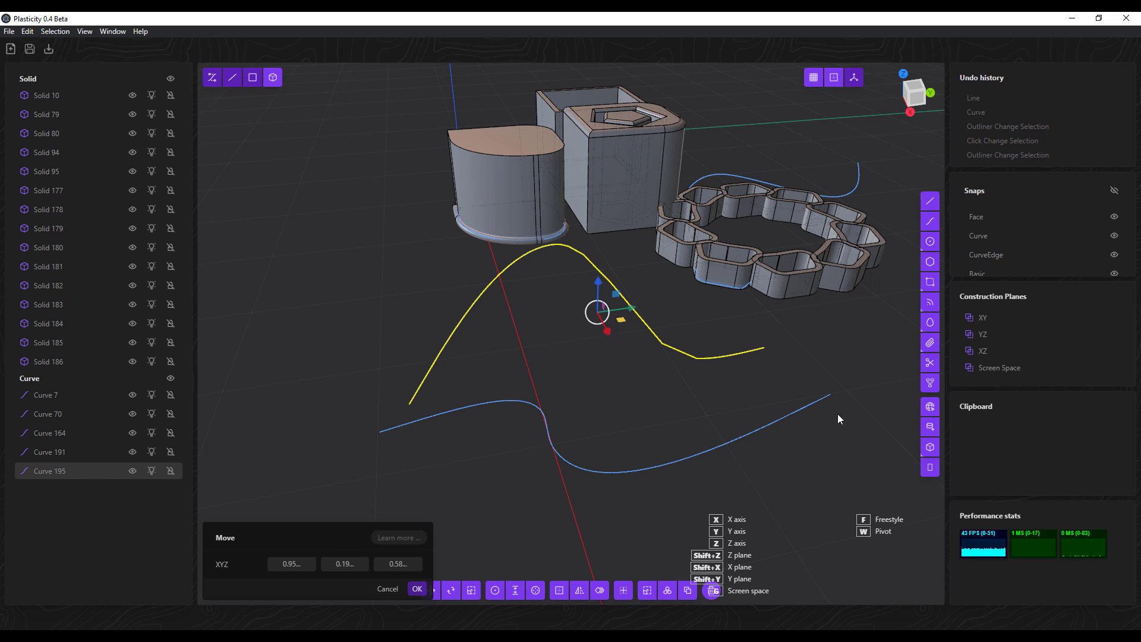
Bridge the raised curve's end to the second curve's start with a tangent Spline bridge, Curve 201.
left_click(931, 384)
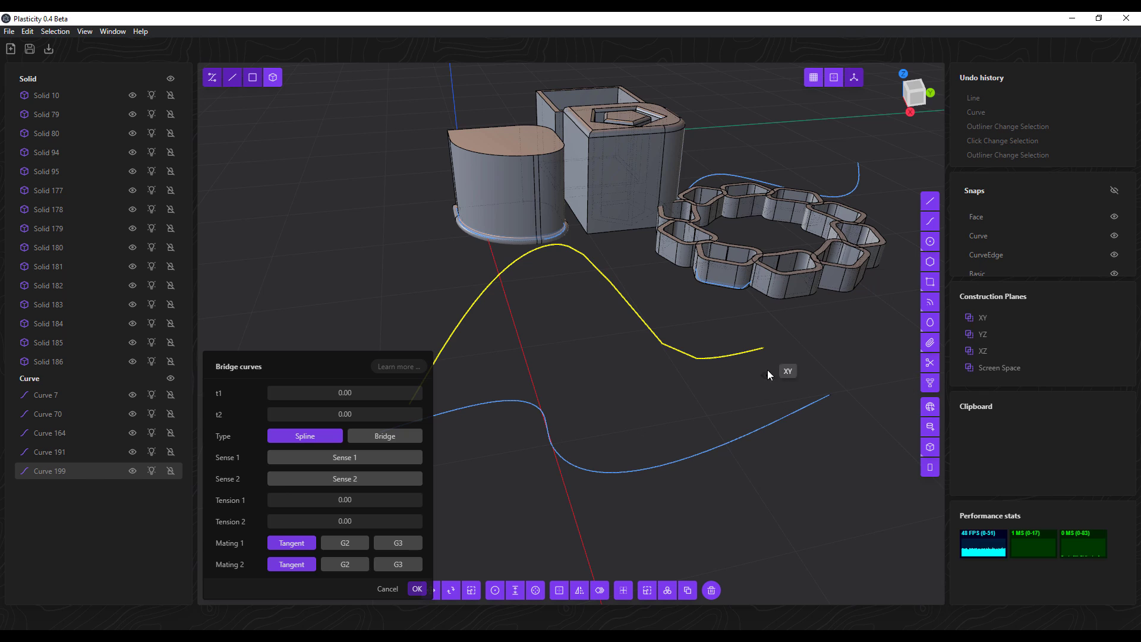
left_click(764, 346)
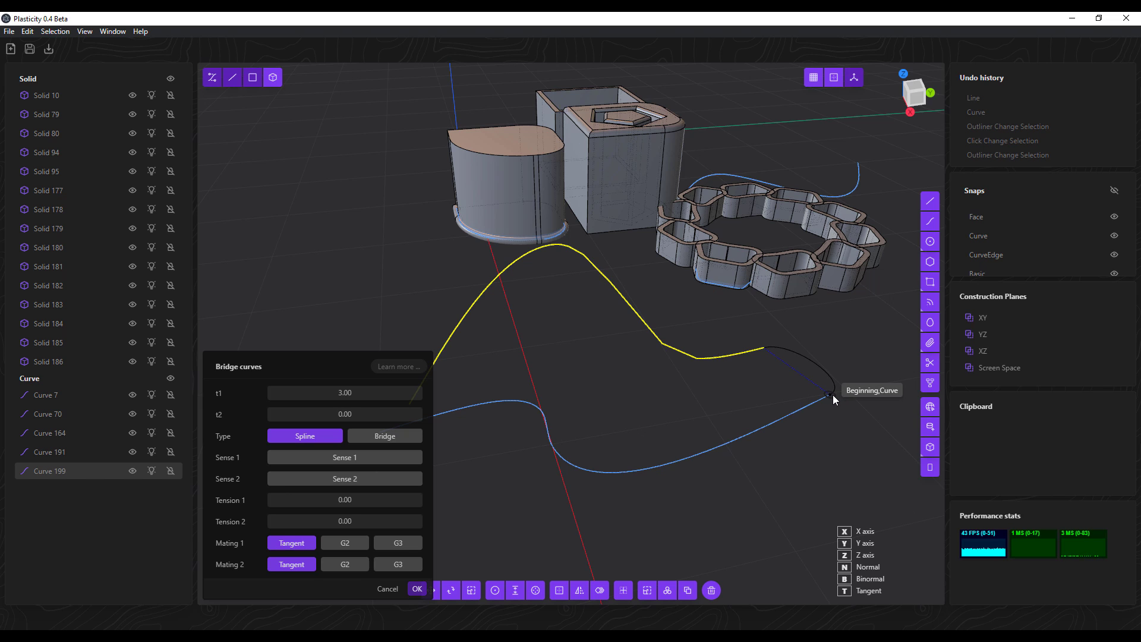
left_click(833, 391)
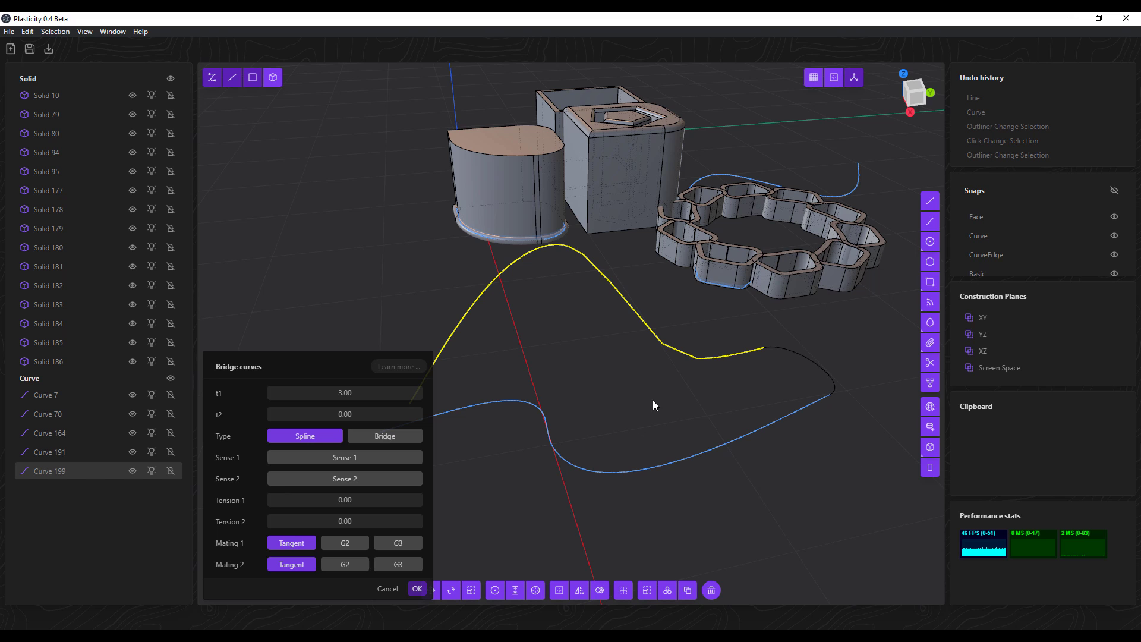
middle_click_drag(667, 406, 713, 407)
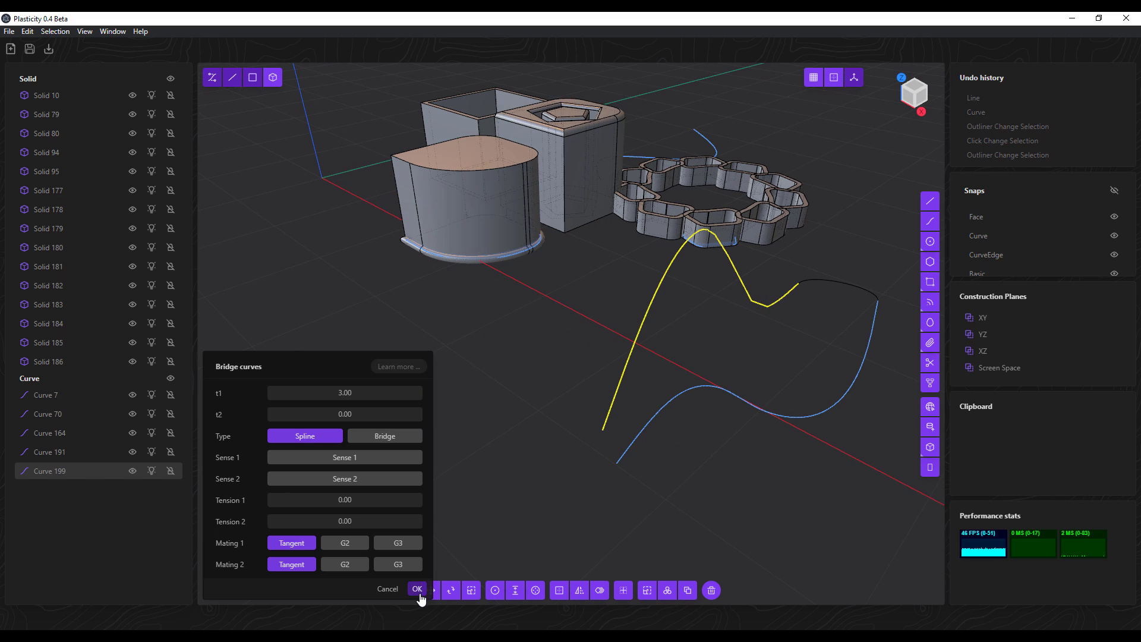
left_click(405, 439)
middle_click_drag(442, 450, 625, 401)
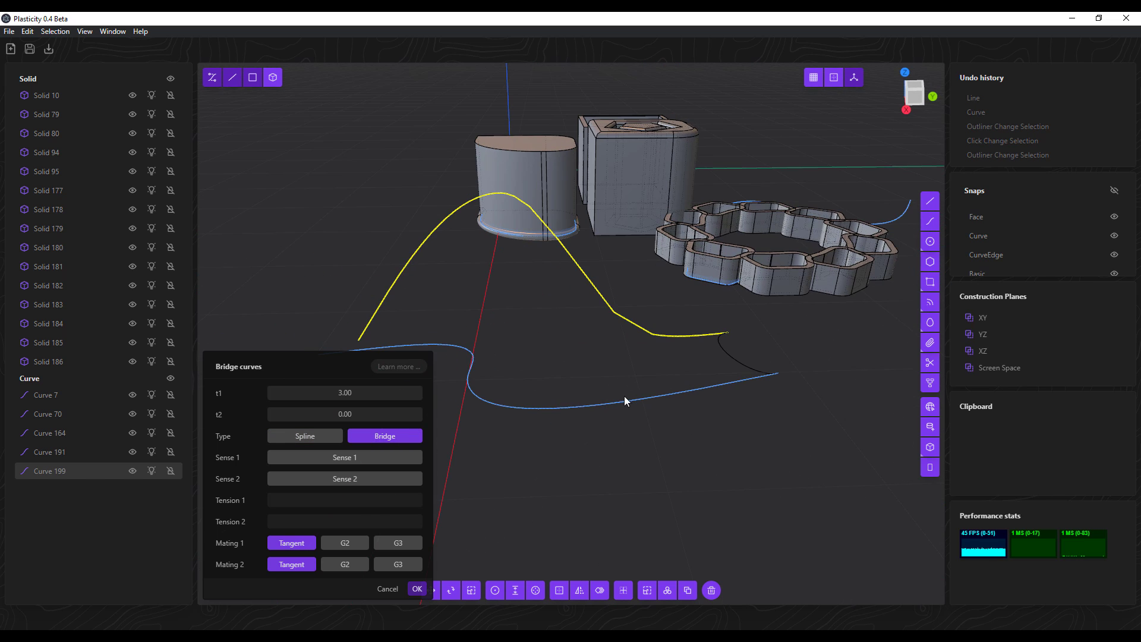
left_click(306, 436)
middle_click_drag(792, 357, 740, 400)
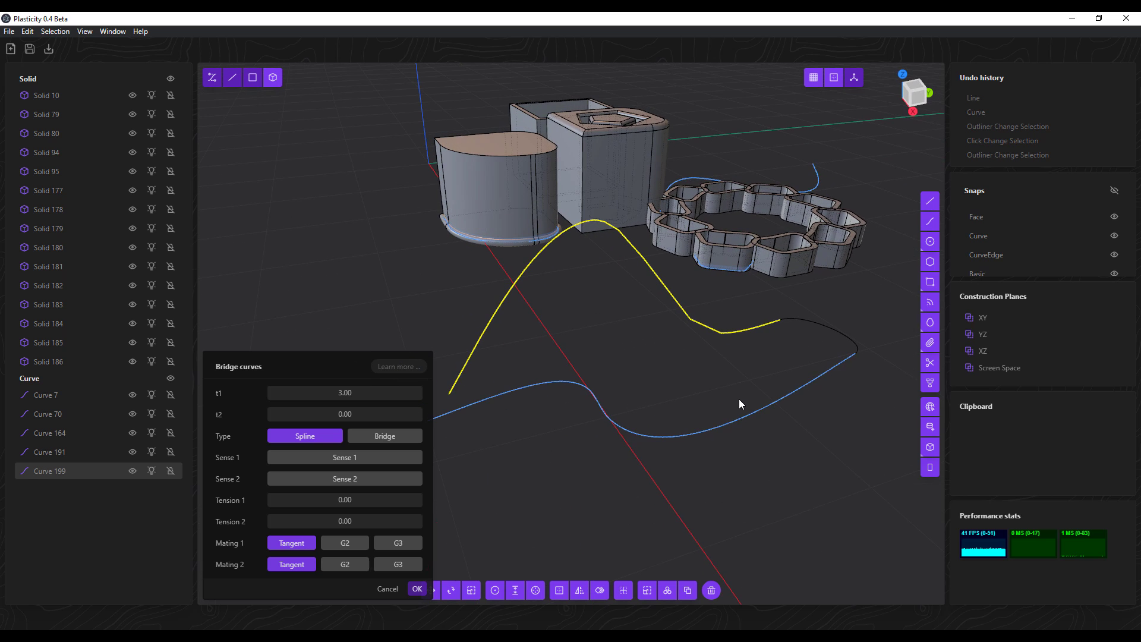
left_click(417, 589)
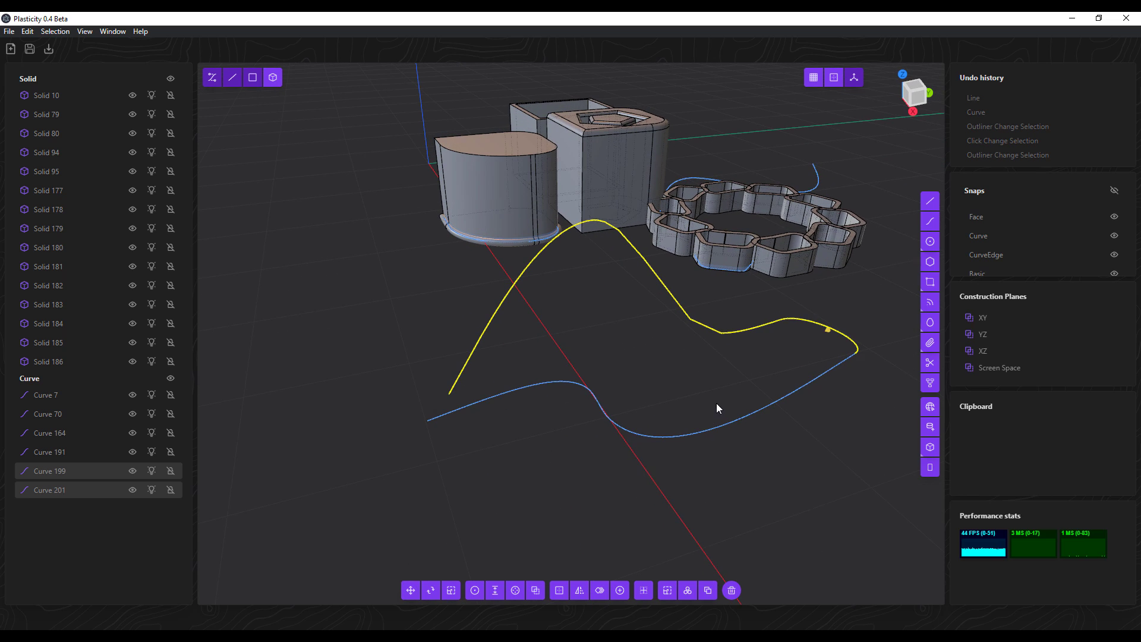
middle_click_drag(715, 402, 822, 441)
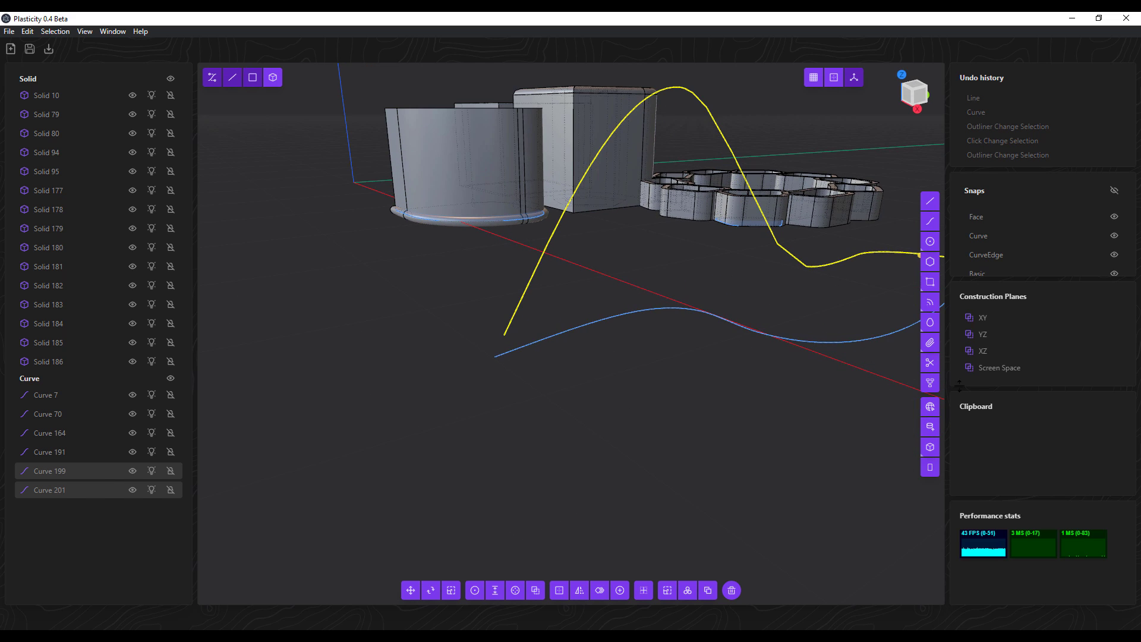
Join the two remaining open ends with a Bridge-type curve, Curve 202, then select the blue curve.
left_click(929, 383)
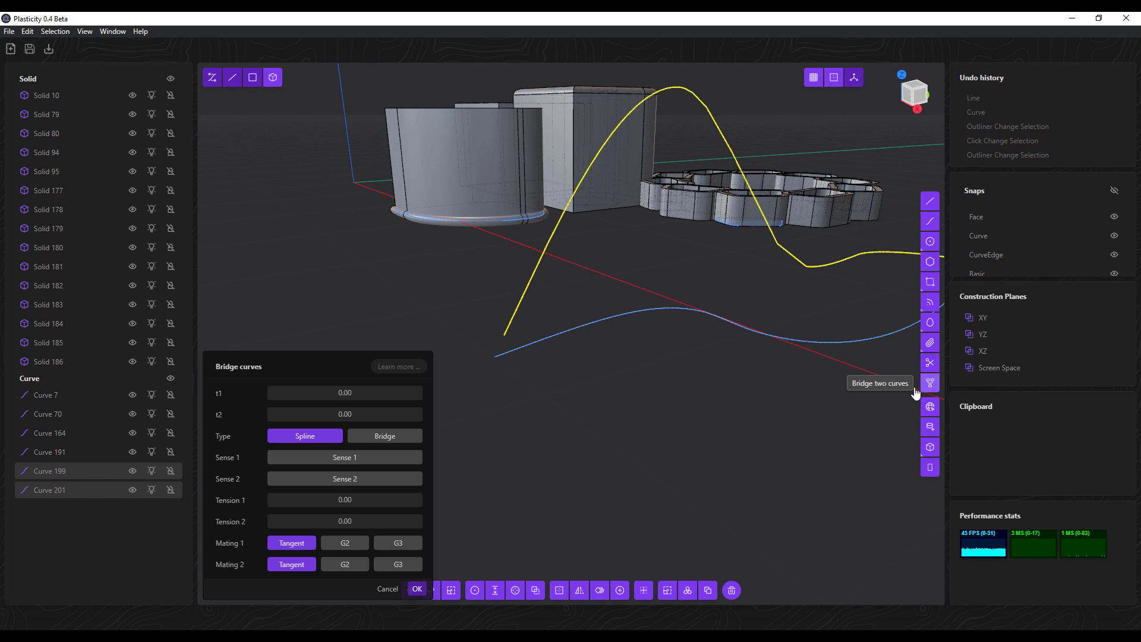
left_click(502, 336)
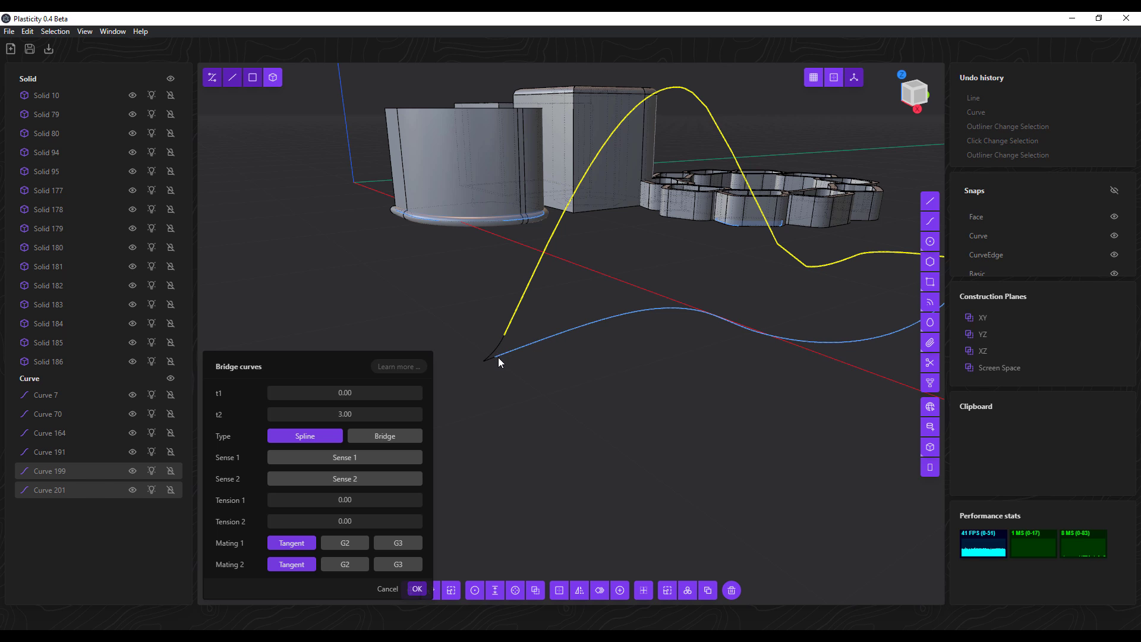
middle_click_drag(568, 403, 596, 438)
left_click(390, 437)
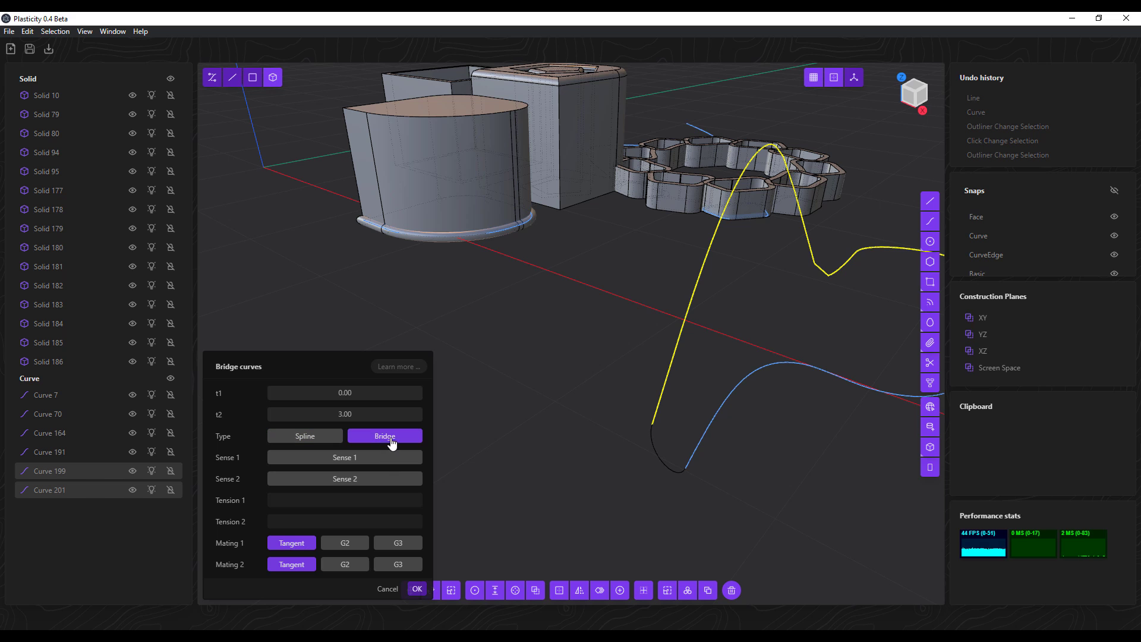
middle_click_drag(729, 450, 718, 430)
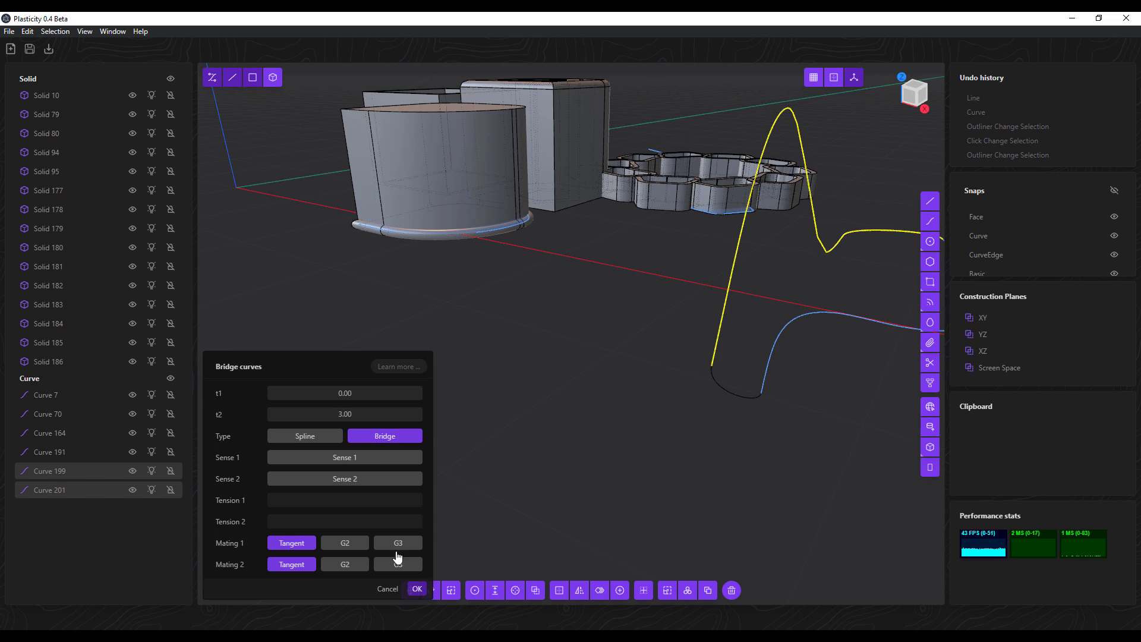
left_click(418, 590)
mouse_move(701, 446)
middle_mouse_down()
mouse_move(657, 452)
mouse_move(664, 427)
mouse_move(700, 415)
mouse_move(696, 434)
middle_mouse_up()
left_click(662, 422)
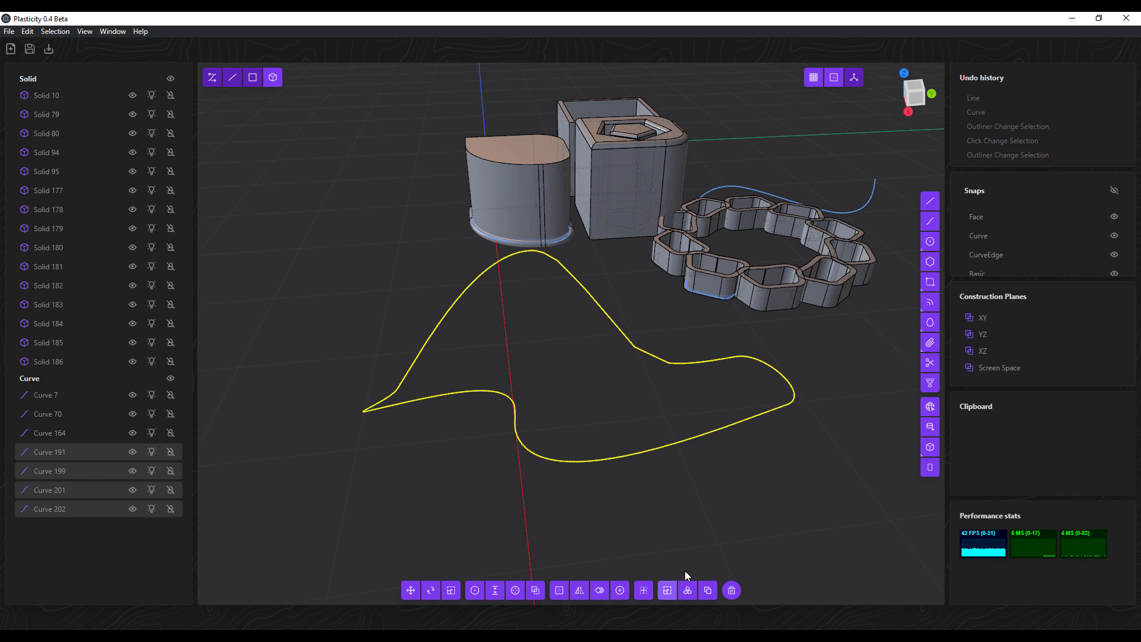
Join Curves 191, 199, 201 and 202 into closed Curve 203 and reselect it.
mouse_move(612, 409)
middle_mouse_down()
mouse_move(639, 401)
mouse_move(621, 389)
middle_mouse_up()
left_click(620, 590)
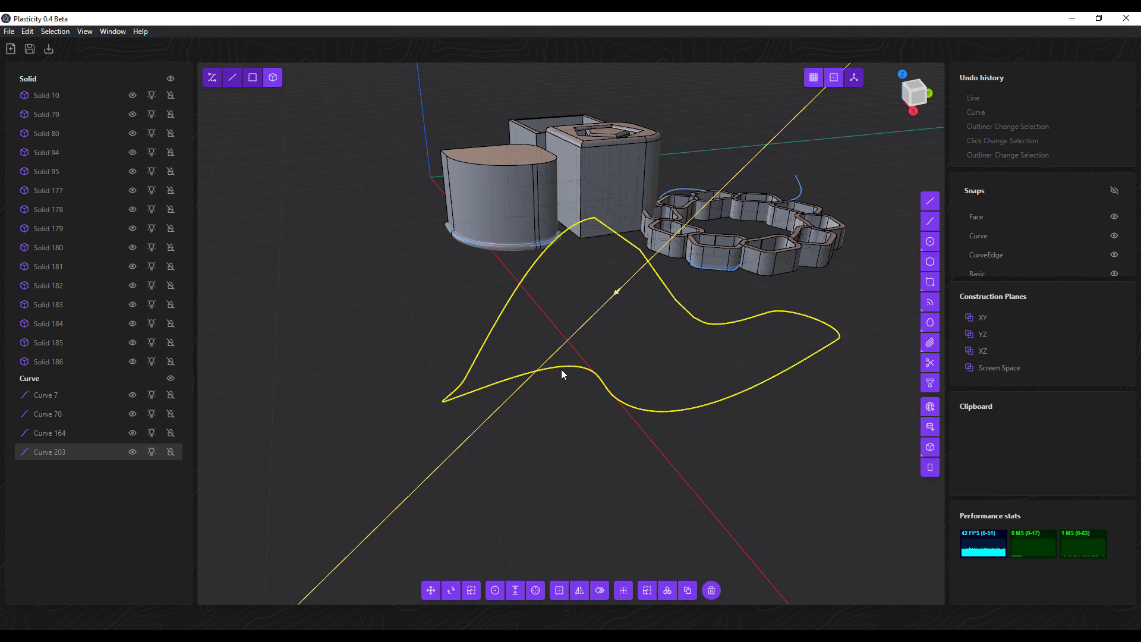
left_click(65, 449)
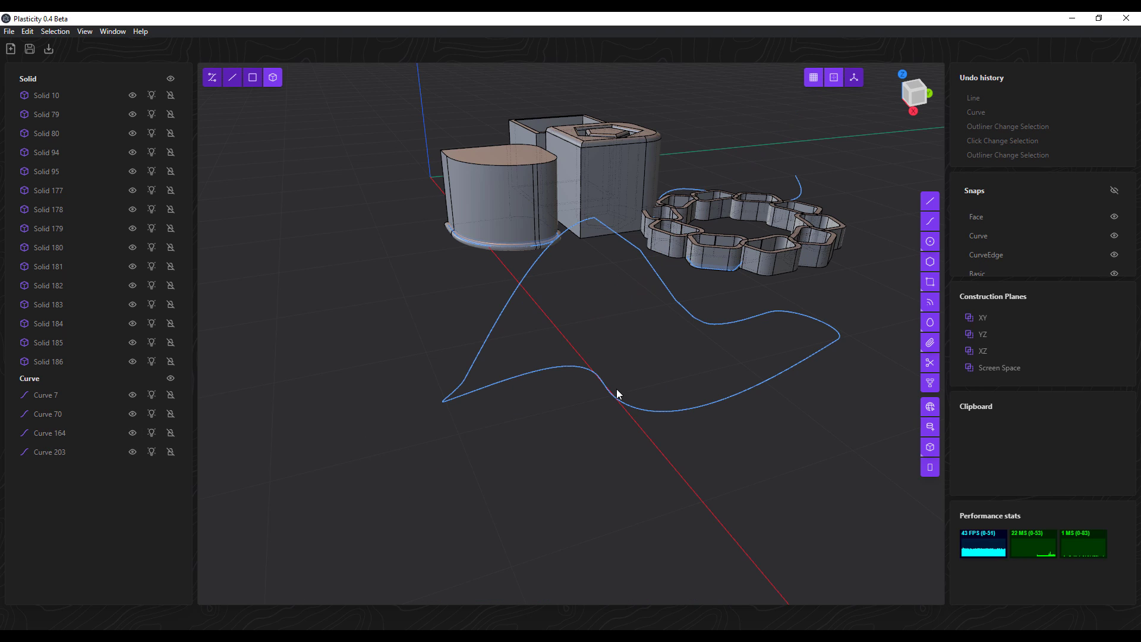
left_click(86, 456)
mouse_move(603, 504)
middle_mouse_down()
mouse_move(587, 498)
mouse_move(600, 501)
middle_mouse_up()
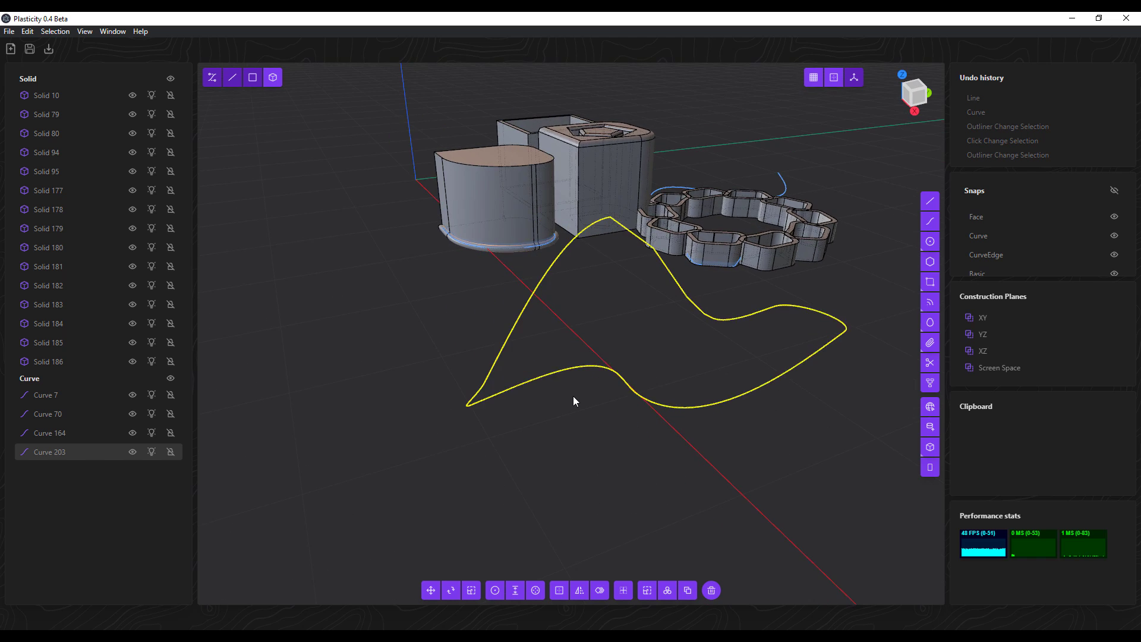
scroll(573, 394, "up", 3)
middle_click_drag(572, 394, 464, 351)
Drag one control point of the closed loop to reshape it, then return to object selection.
left_click(465, 352)
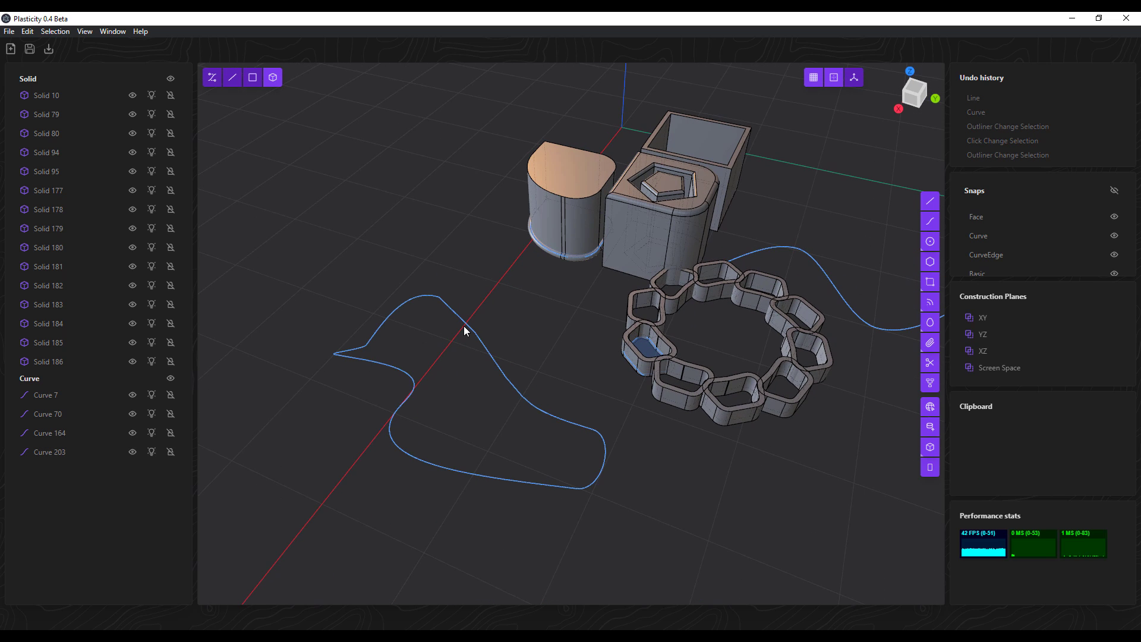
left_click(212, 77)
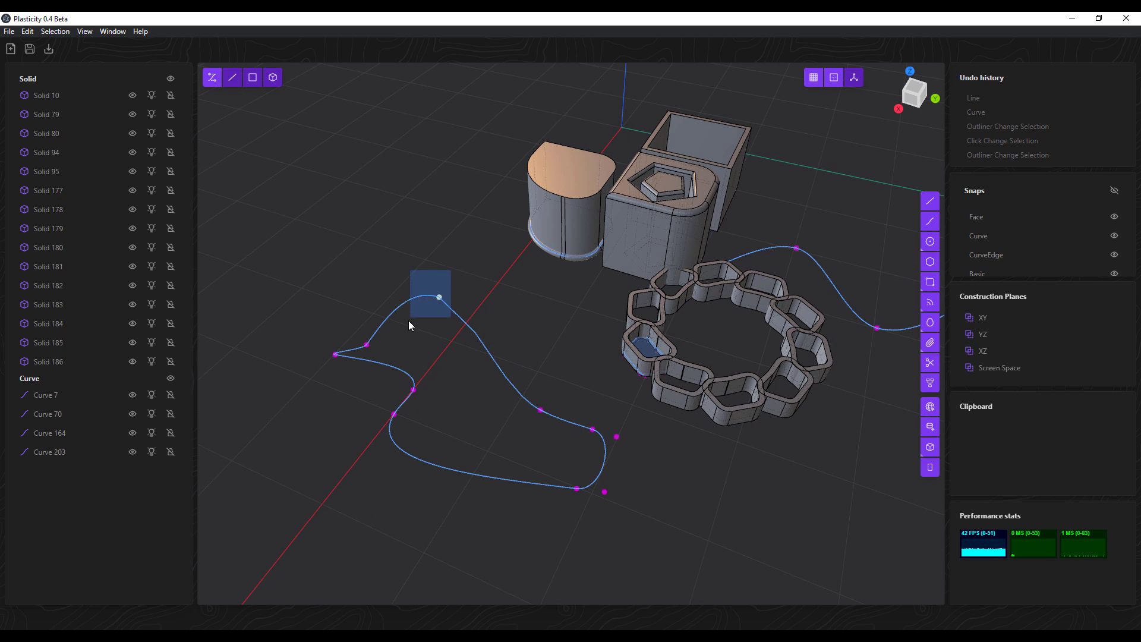
left_click_drag(408, 320, 408, 322)
middle_click_drag(410, 323, 572, 312)
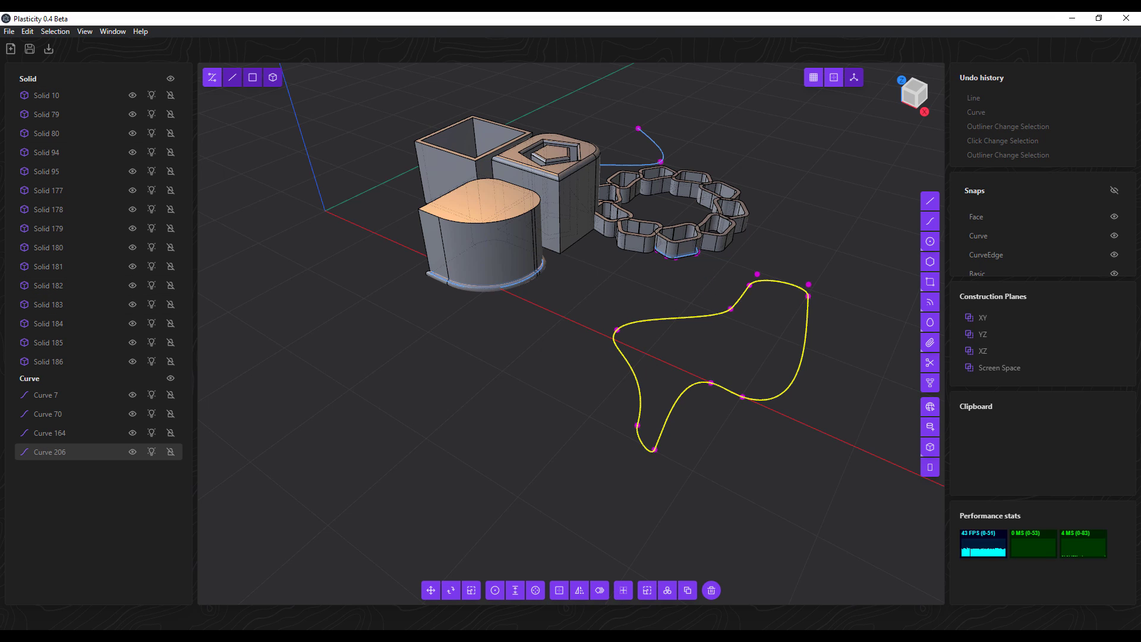
key("4")
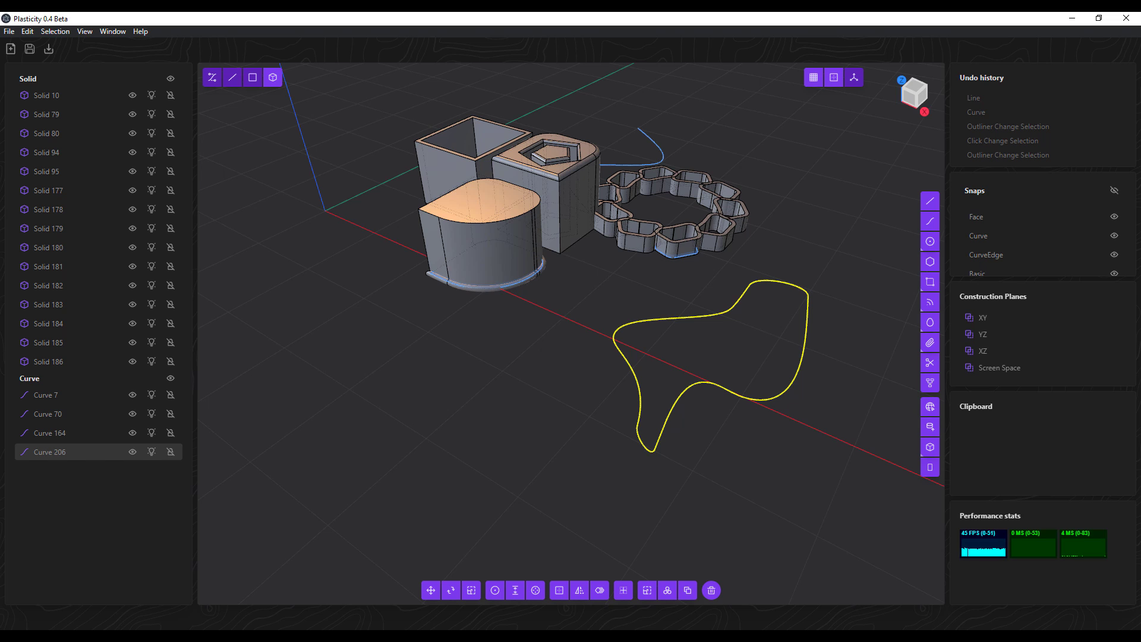
Select Solid 10 and ring links Solids 182–186, then review the Save As formats, keeping C3D.
left_click(62, 96)
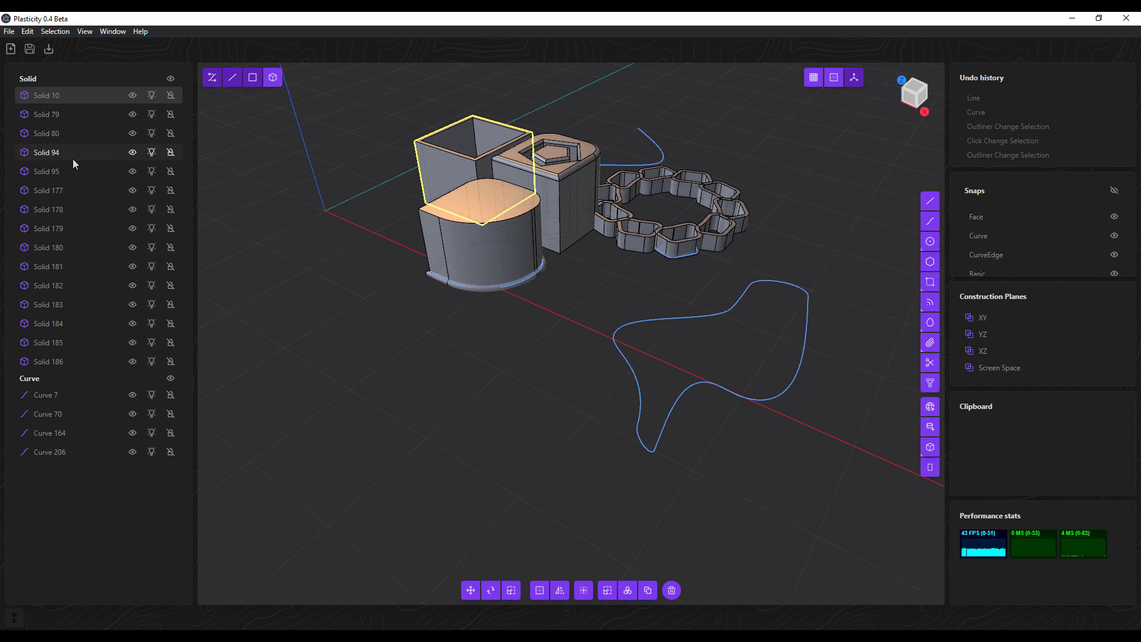
left_click(66, 355, "shift")
left_click_drag(66, 359, 65, 114)
key("ctrl+s")
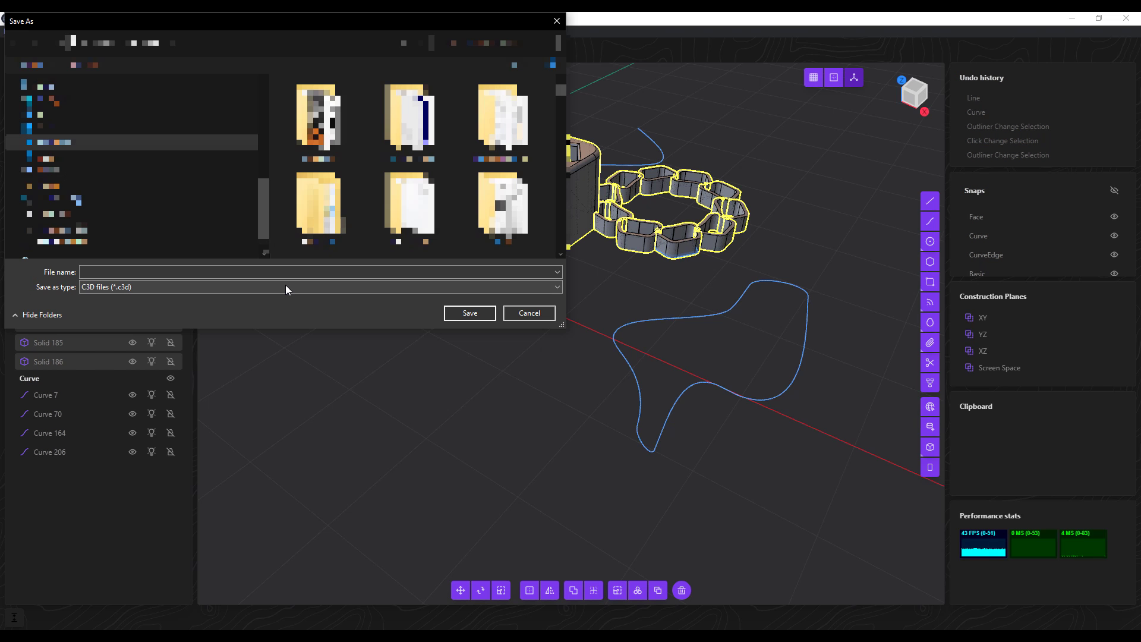
left_click(286, 286)
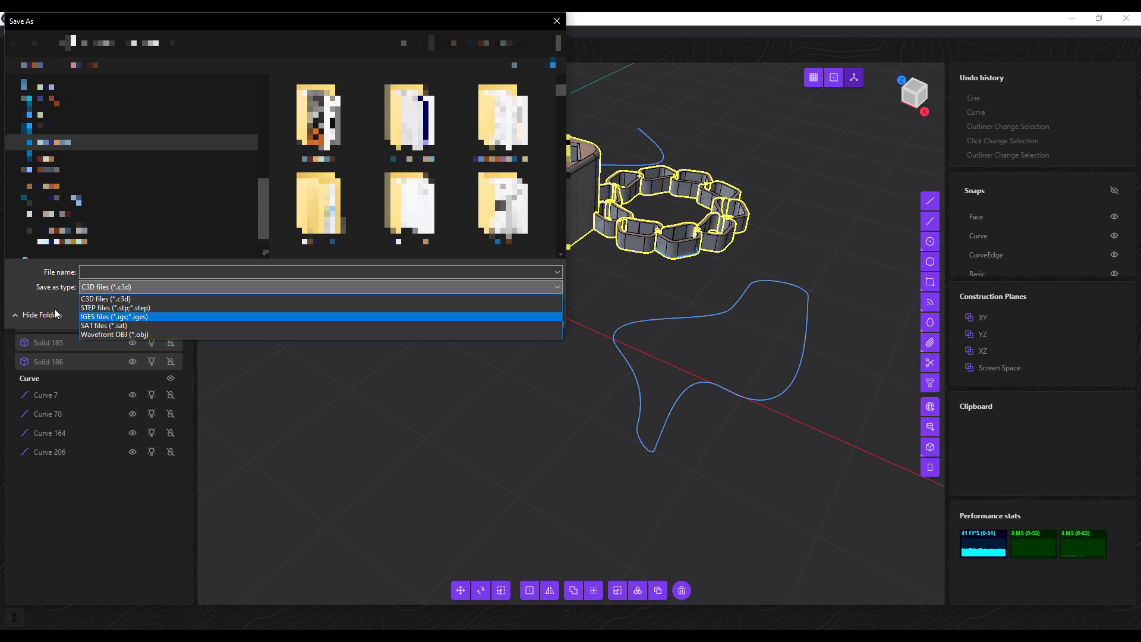
left_click(38, 293)
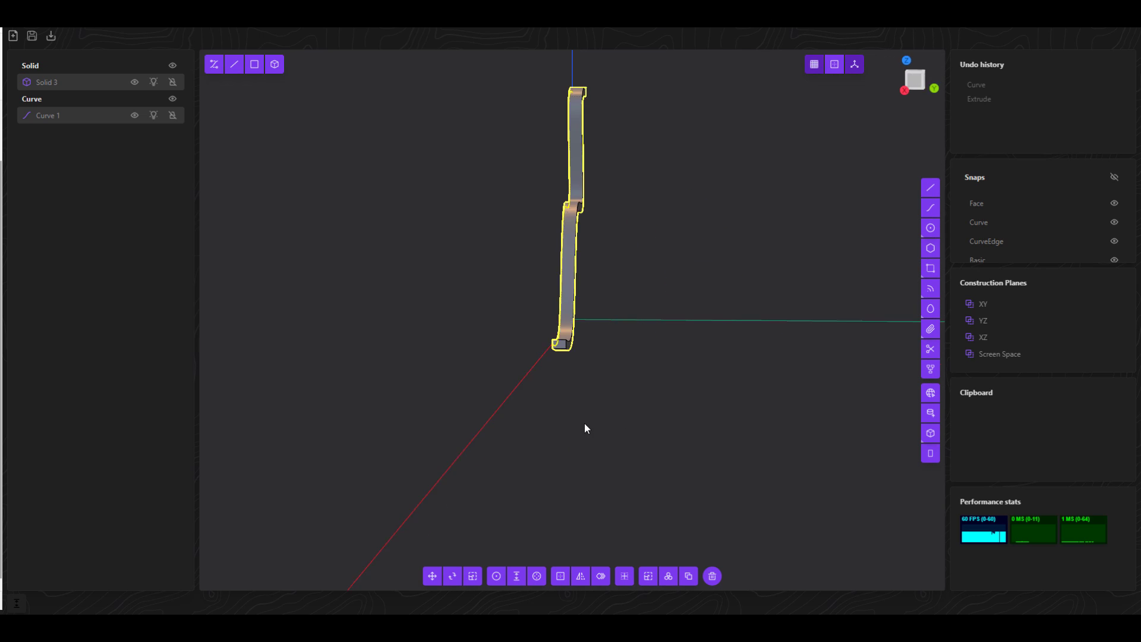
Radially array the wavy strip into 41 copies over a full circle.
middle_click_drag(583, 424, 703, 427)
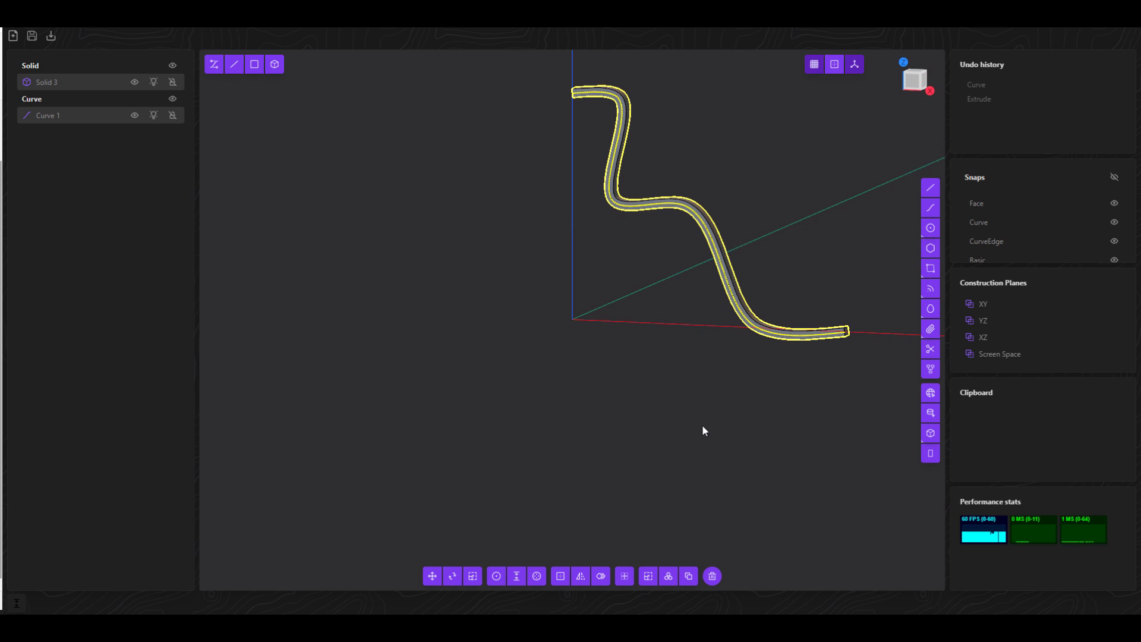
left_click(669, 577)
left_click(572, 319)
middle_click_drag(586, 333, 581, 378)
left_click_drag(321, 486, 322, 486)
left_click_drag(321, 509, 416, 508)
middle_click_drag(477, 413, 467, 375)
right_click(467, 375)
Select two of the arrayed solids in the outliner and orbit around the crate.
left_click(89, 141)
scroll(89, 142, "down", 5)
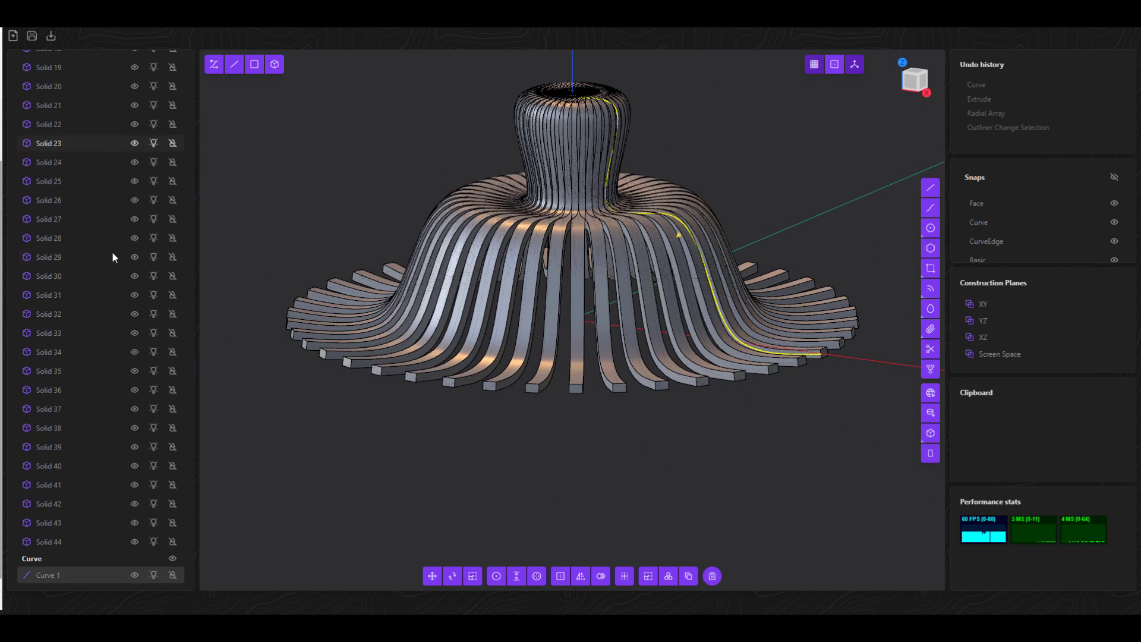
left_click(88, 577)
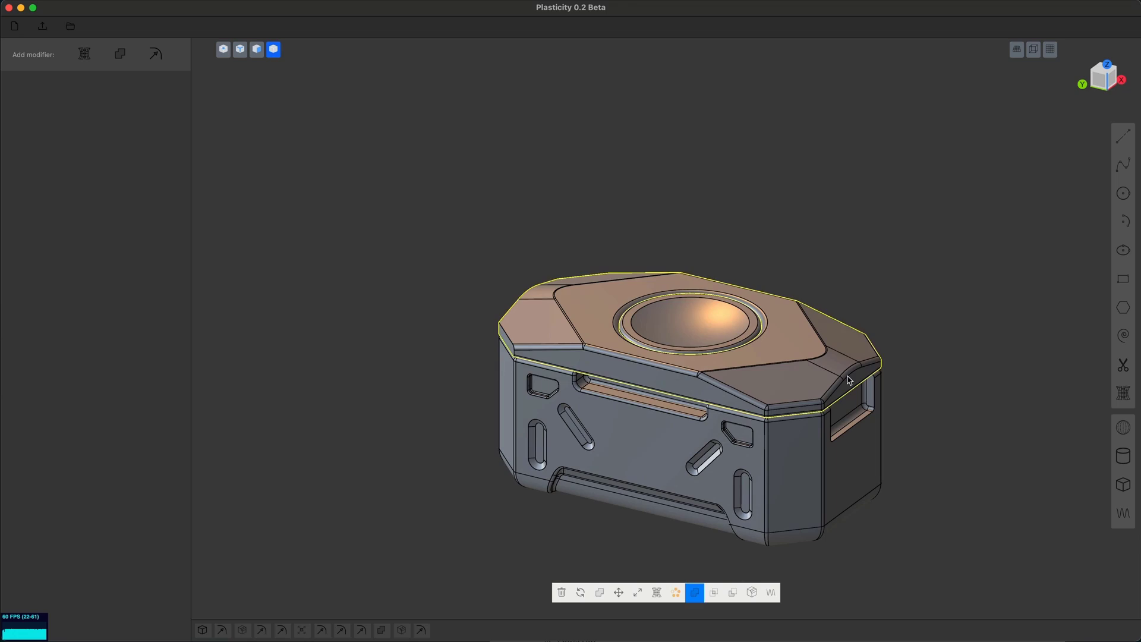
middle_click_drag(773, 410, 904, 437)
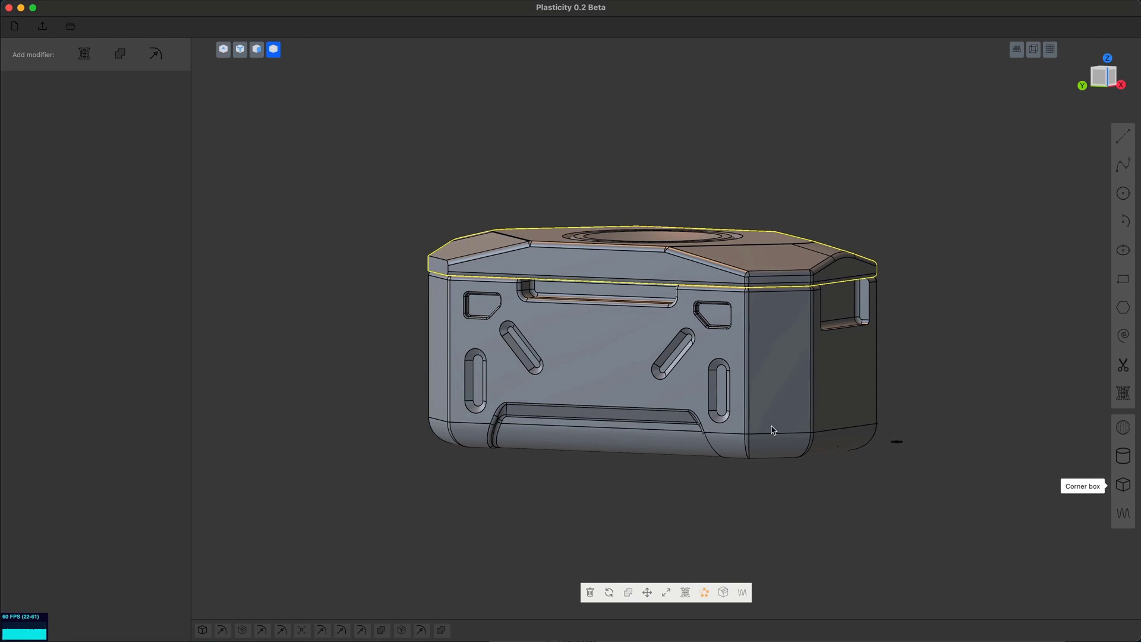
Draw a rectangle under the crate's lower right corner and chamfer one of its edges.
key("r")
left_click(763, 417)
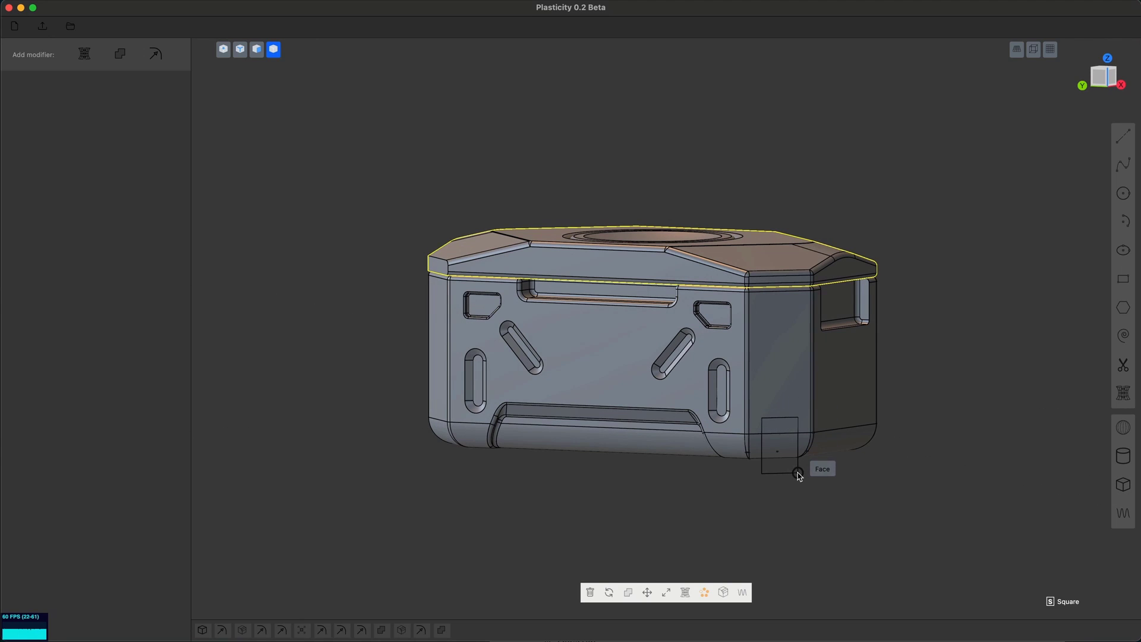
left_click(799, 470)
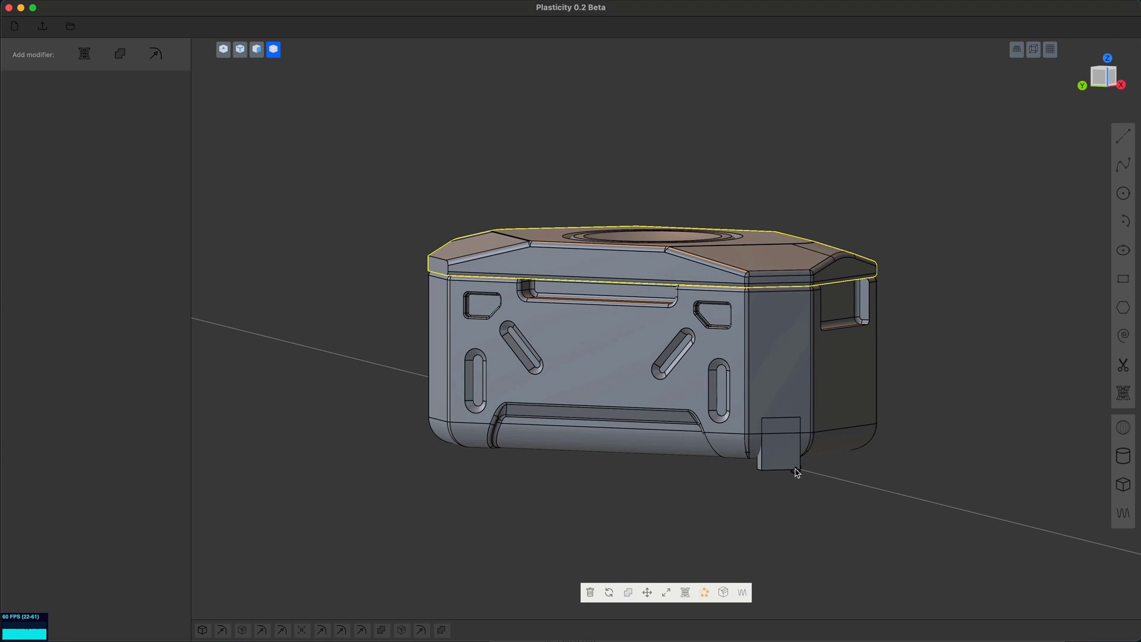
middle_click_drag(797, 471, 821, 466)
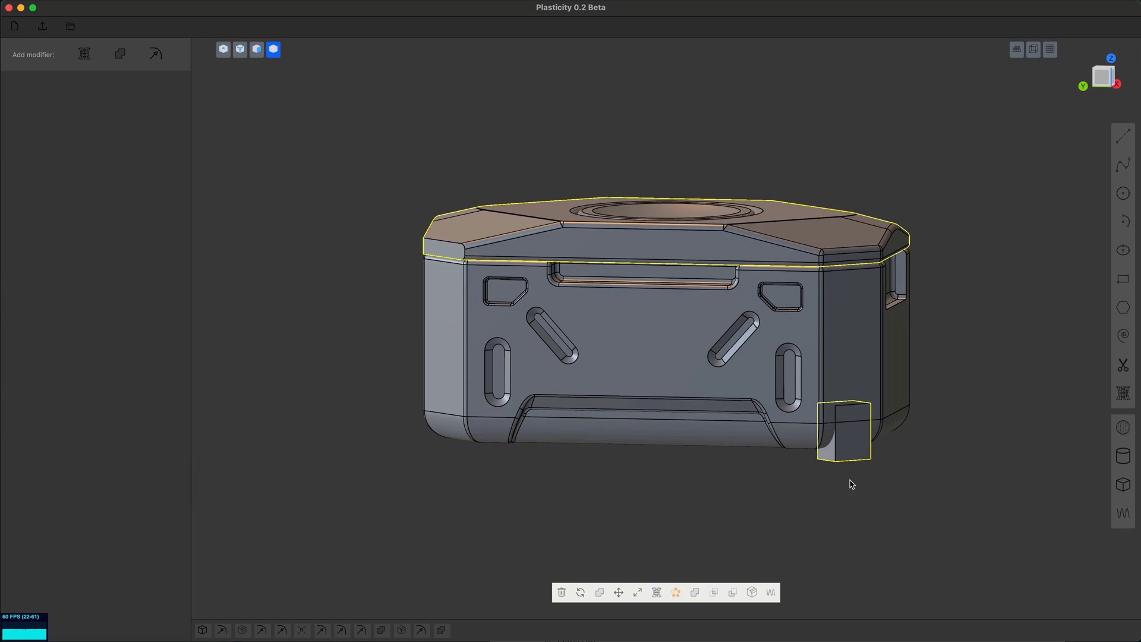
scroll(848, 481, "up", 10)
key("2")
left_click(708, 331)
key("c")
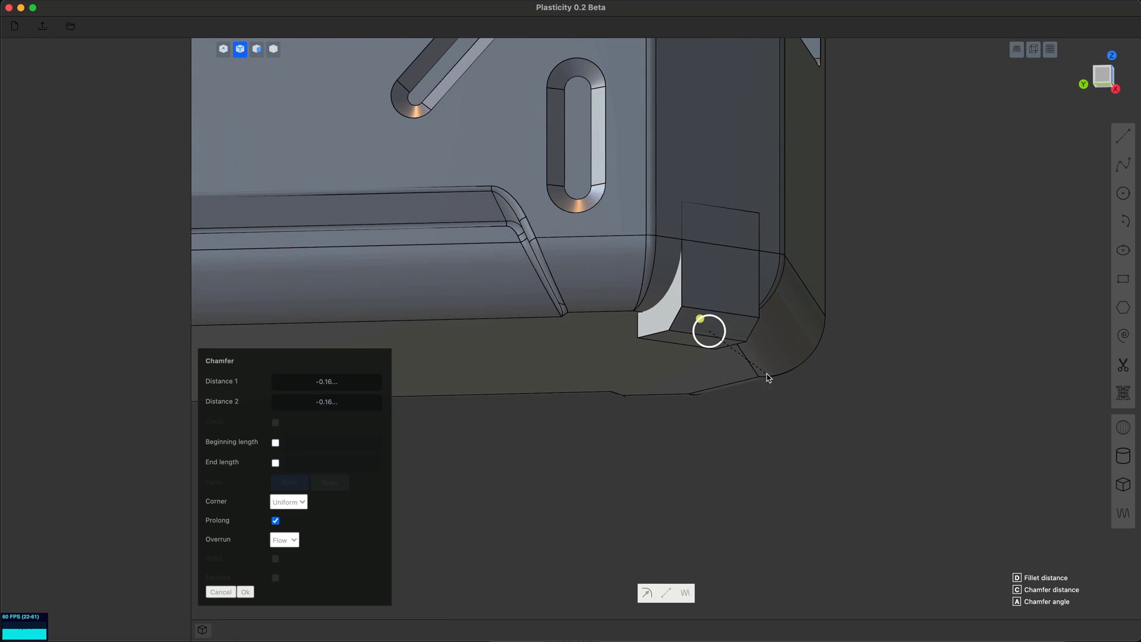
right_click(763, 373)
Extrude the rectangle's face into a foot.
key("3")
left_click(696, 343)
key("e")
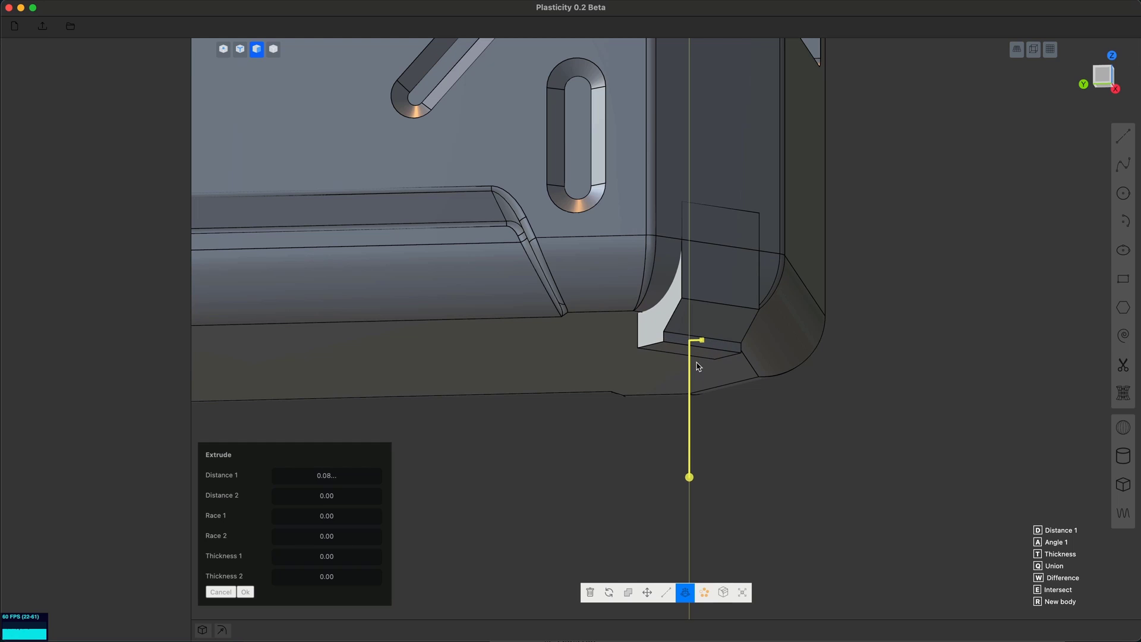
right_click(697, 363)
key("2")
Fillet the foot's vertical and slanted edges with a 0.05 distance.
middle_click_drag(696, 363, 574, 447)
left_click(575, 447)
key("f")
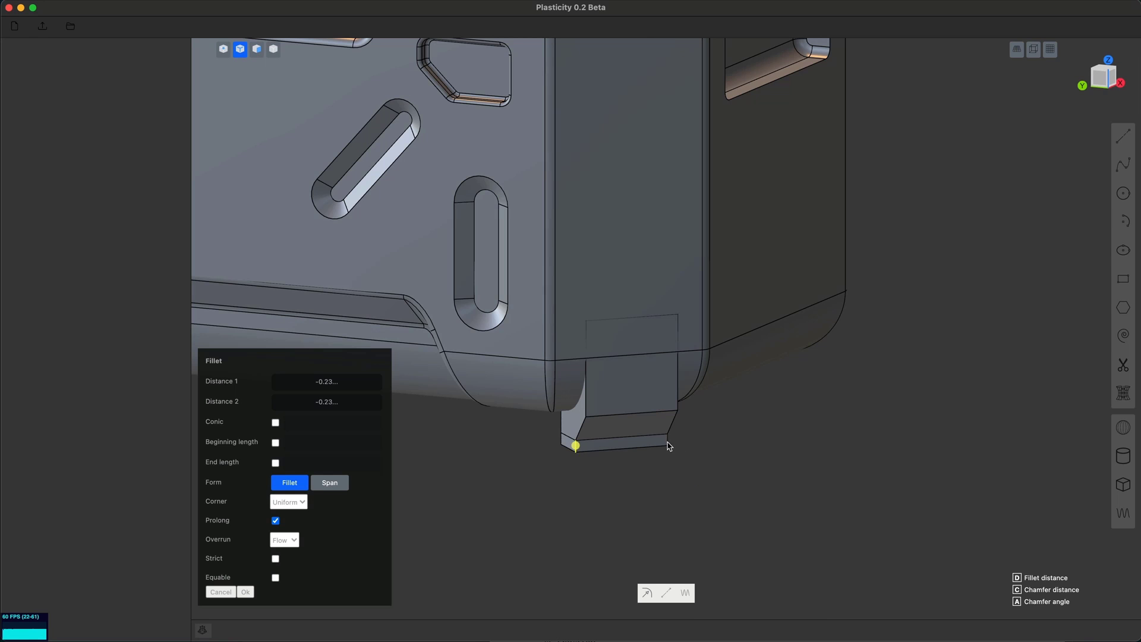
key("alt+z")
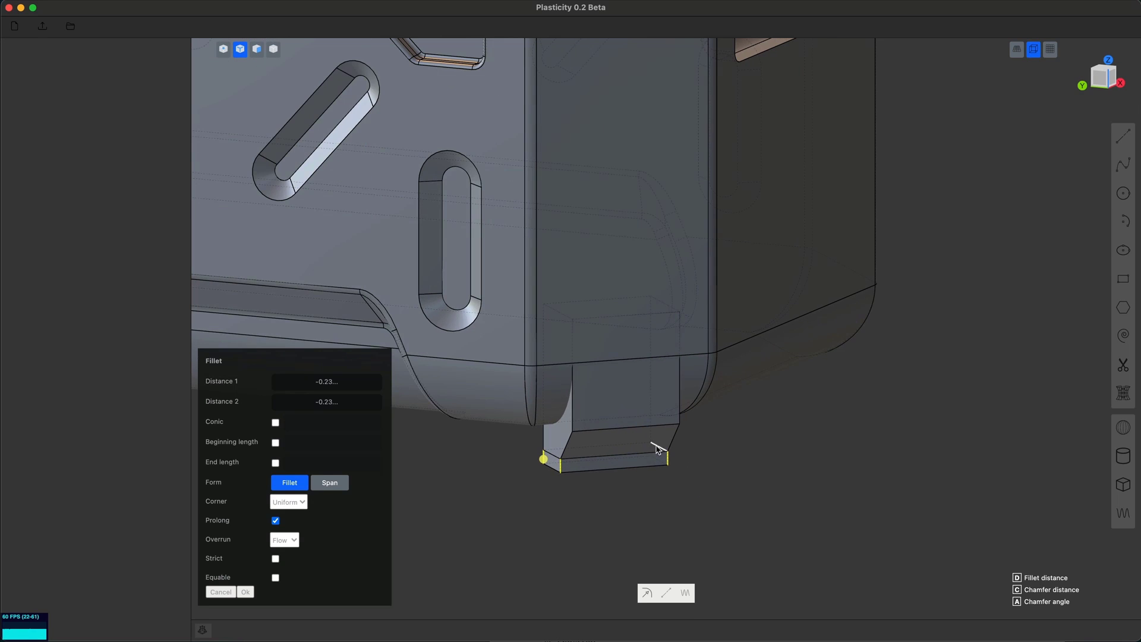
middle_click_drag(667, 469, 660, 448)
scroll(660, 482, "up", 2)
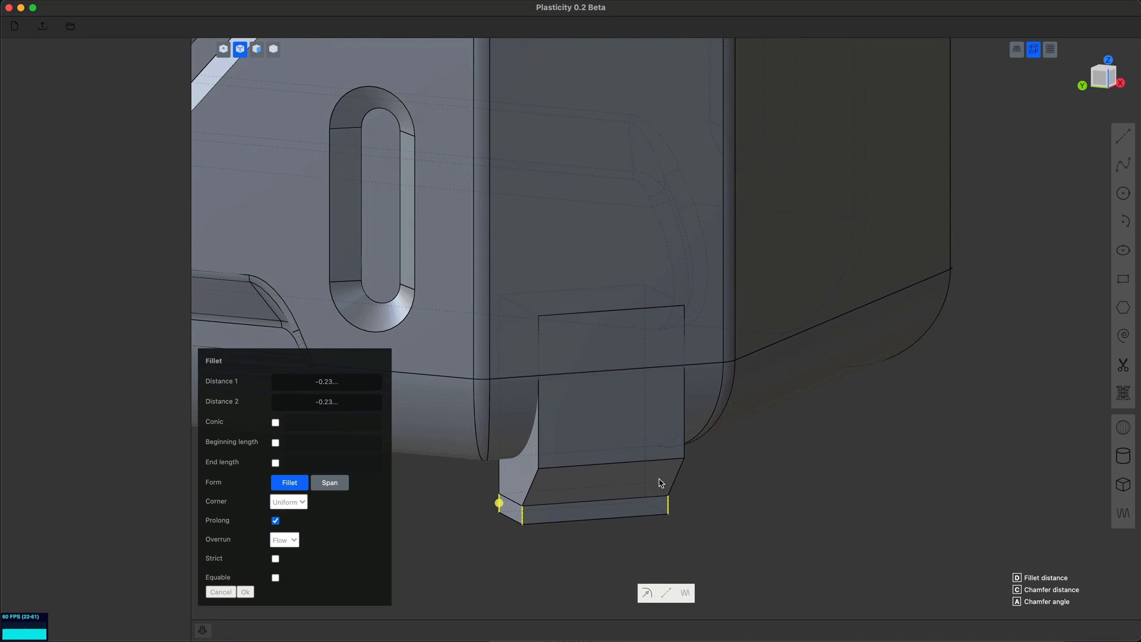
left_click(670, 512)
left_click(499, 482)
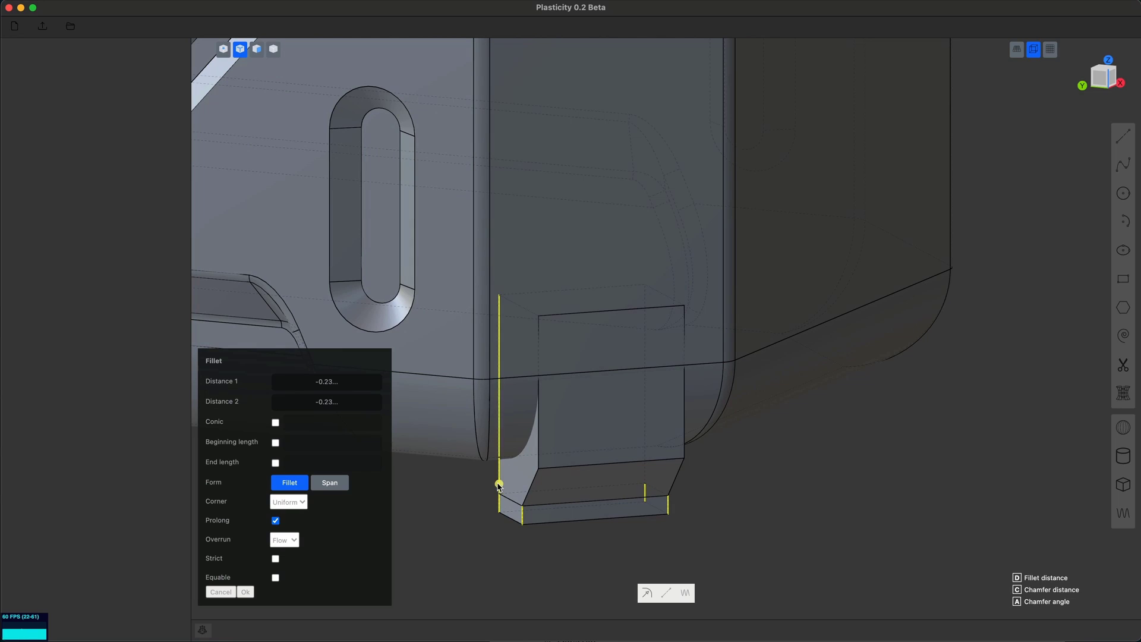
left_click(645, 473)
left_click(677, 478)
left_click(530, 485)
key("Escape")
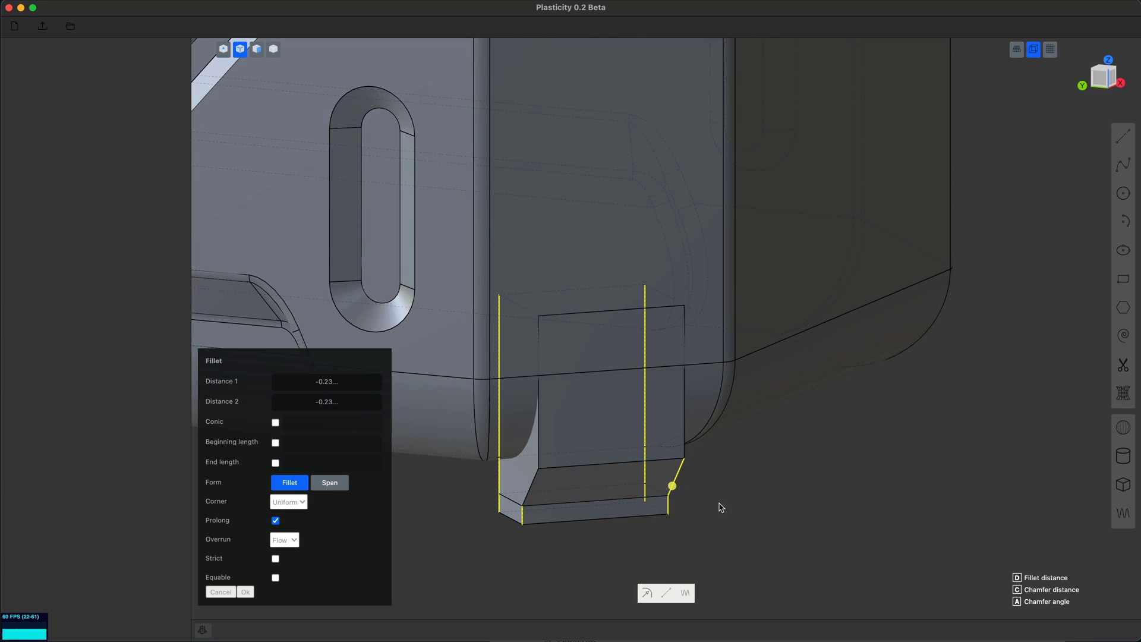
key("d")
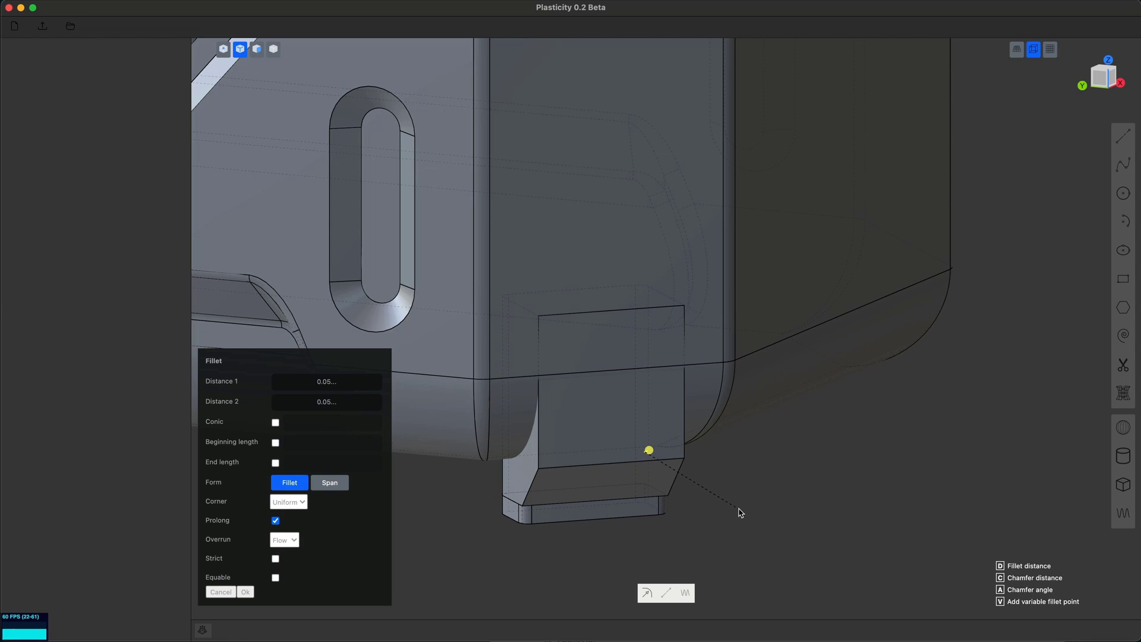
key("Return")
Union the foot with the crate's main body.
middle_click_drag(714, 517, 738, 510)
left_click(773, 489)
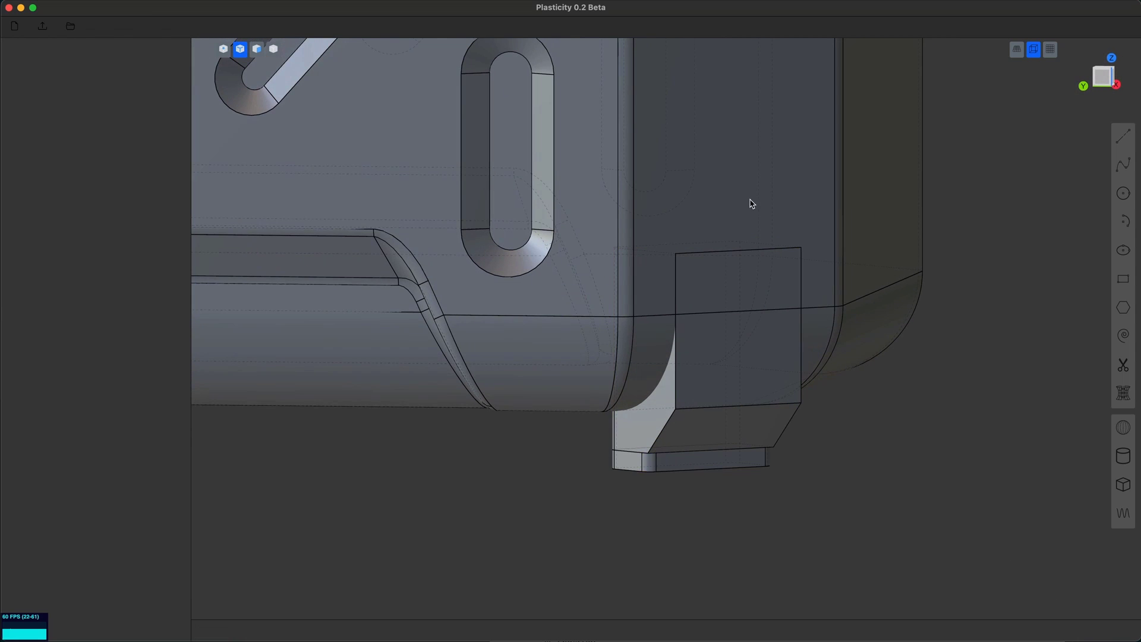
left_click(750, 200)
left_click(736, 420, "shift")
key("q")
Round the foot's bottom edge by 0.02.
scroll(739, 482, "up", 5)
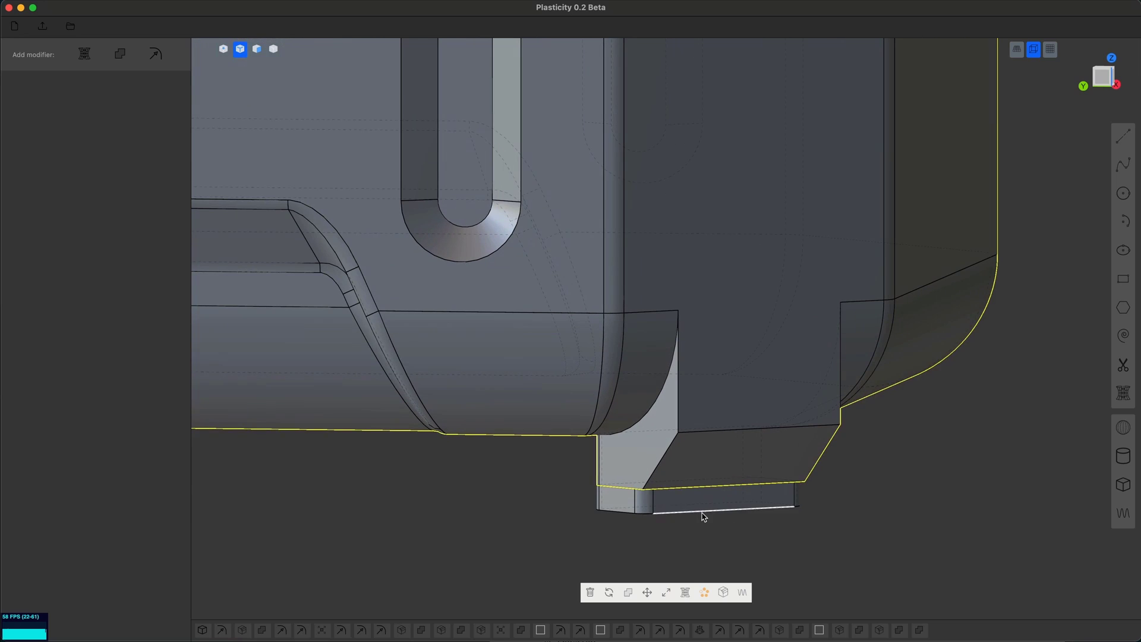
left_click(705, 519)
key("b")
key("d")
left_click(717, 524)
key("Return")
Offset the foot's bottom face.
middle_click_drag(721, 525, 672, 408)
key("3")
left_click(672, 381)
key("d")
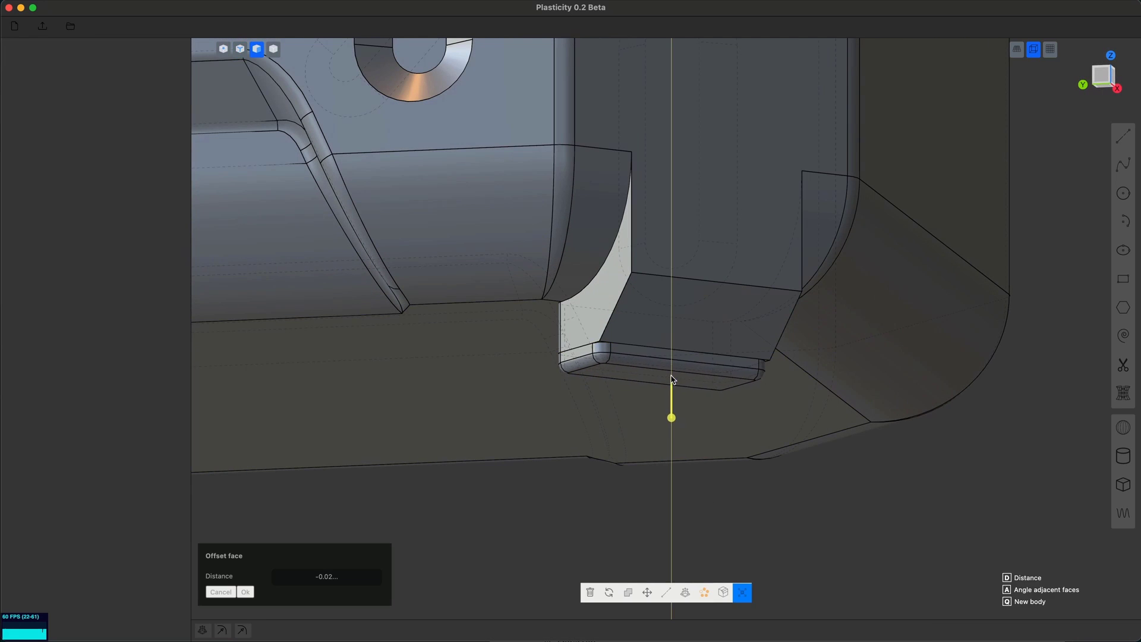
left_click(688, 494)
key("Return")
Fillet the foot's left and right edges at 0.04 and turn off the see-through display.
key("2")
left_click(615, 305)
key("b")
left_click(777, 342)
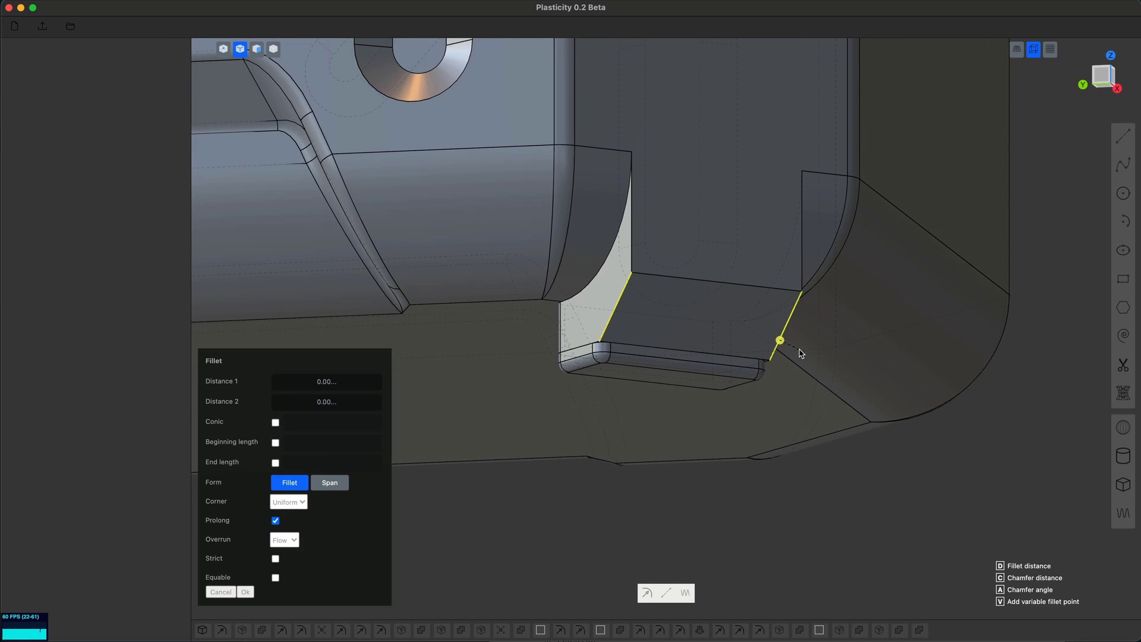
key("d")
left_click_drag(809, 355, 814, 357)
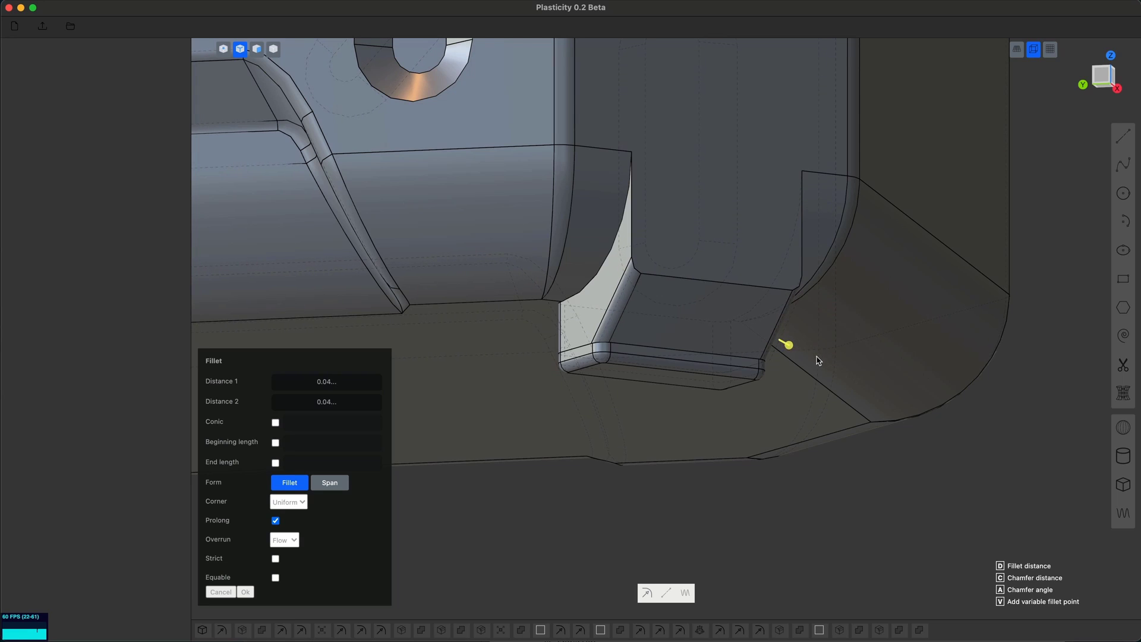
key("Return")
scroll(743, 465, "down", 8)
middle_click_drag(819, 361, 1100, 398)
key("alt+z")
Draw a three-sided polygon centred on the middle of the lid's dome.
left_click(1099, 397)
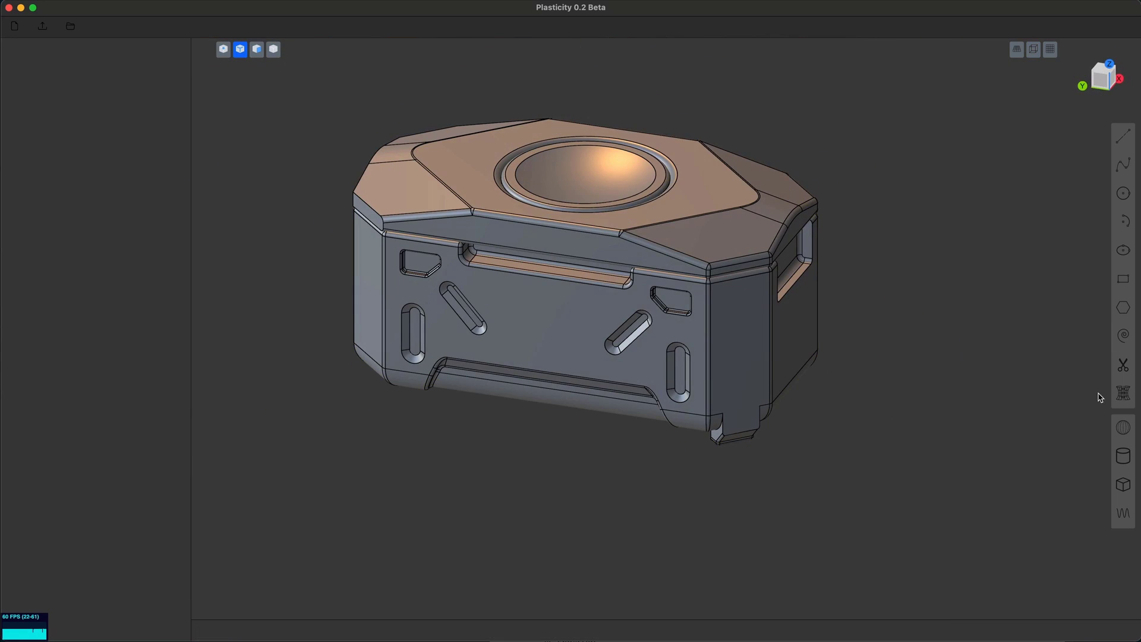
left_click(586, 174)
scroll(616, 179, "down", 2)
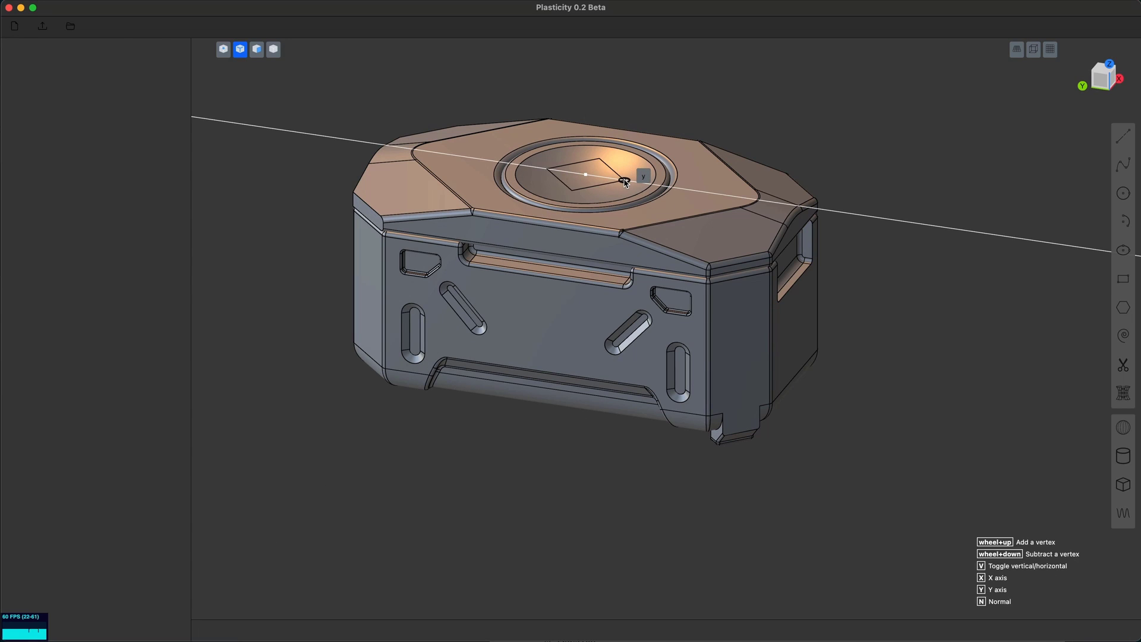
left_click(630, 183)
Extrude the triangle as a Difference cut pushed down into the lid's dome.
key("4")
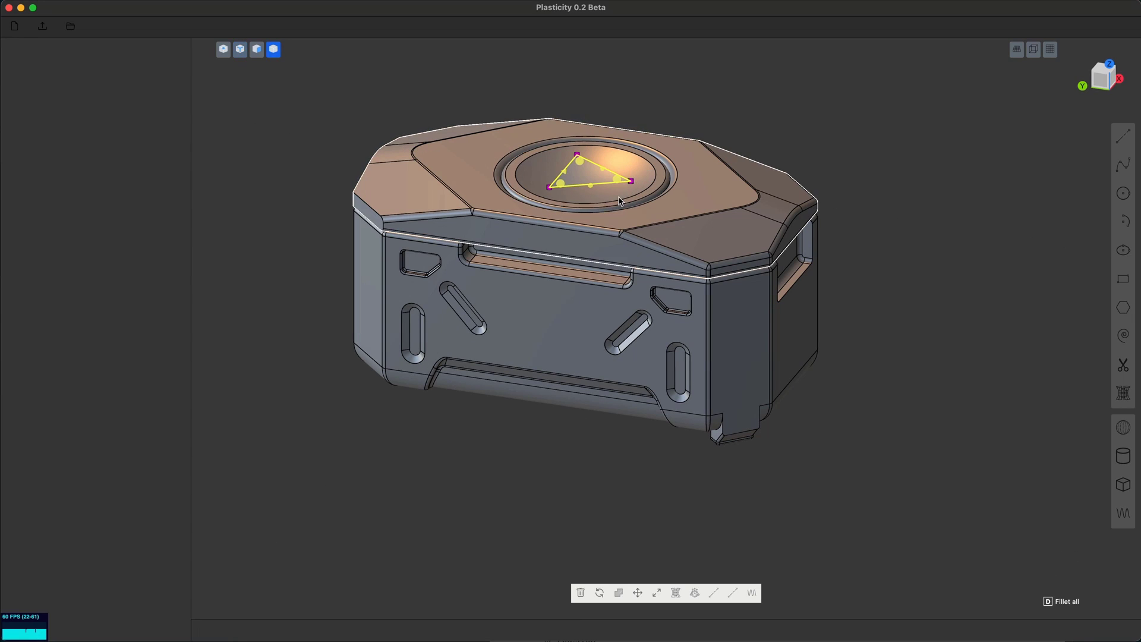
left_click(616, 197, "shift")
key("3")
left_click(584, 172, "shift")
key("e")
key("Escape")
key("Escape")
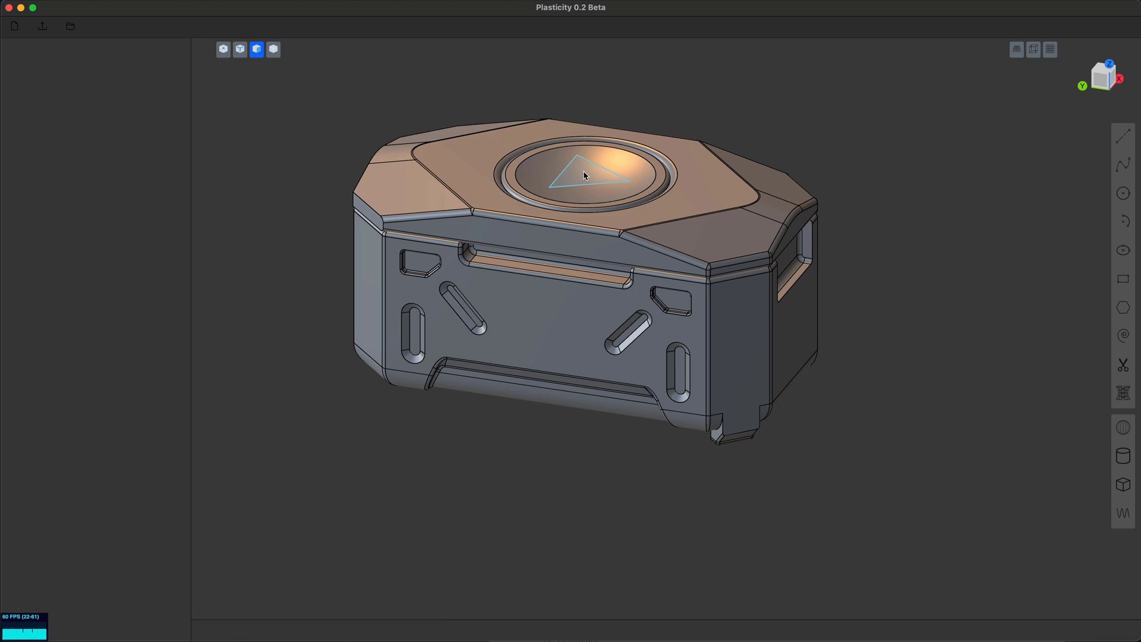
left_click(584, 173)
double_click(638, 210, "shift")
key("d")
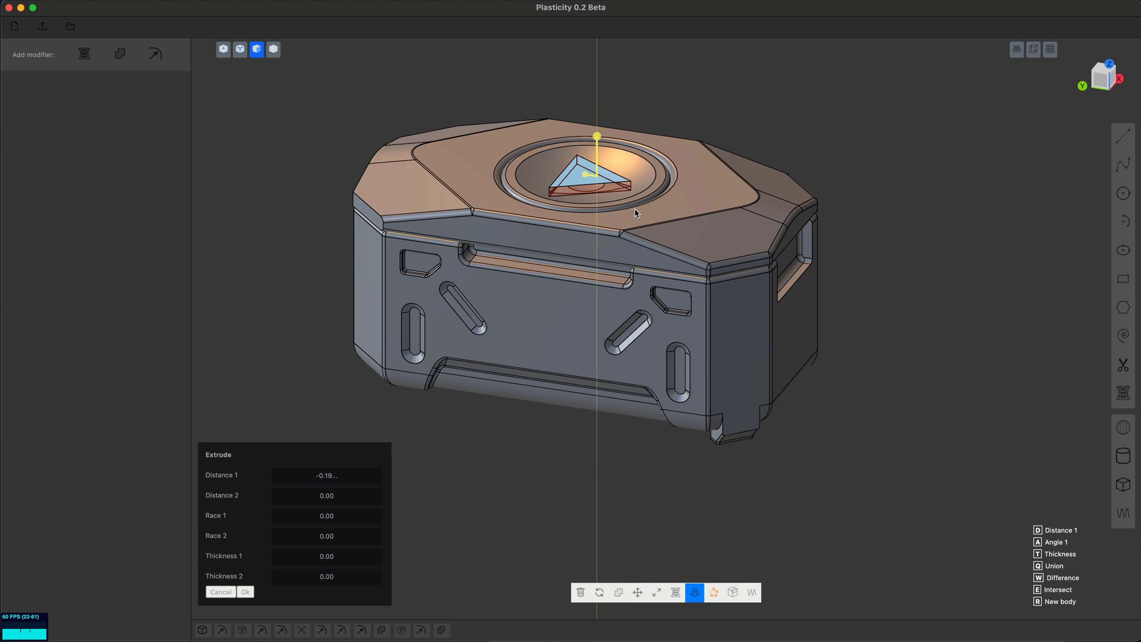
left_click_drag(596, 135, 596, 196)
Fillet three edges of the triangular cut with a 0.08 radius.
left_click(596, 196)
key("b")
middle_click_drag(596, 196, 696, 206)
left_click(614, 239)
middle_click_drag(615, 239, 796, 253)
left_click(722, 202)
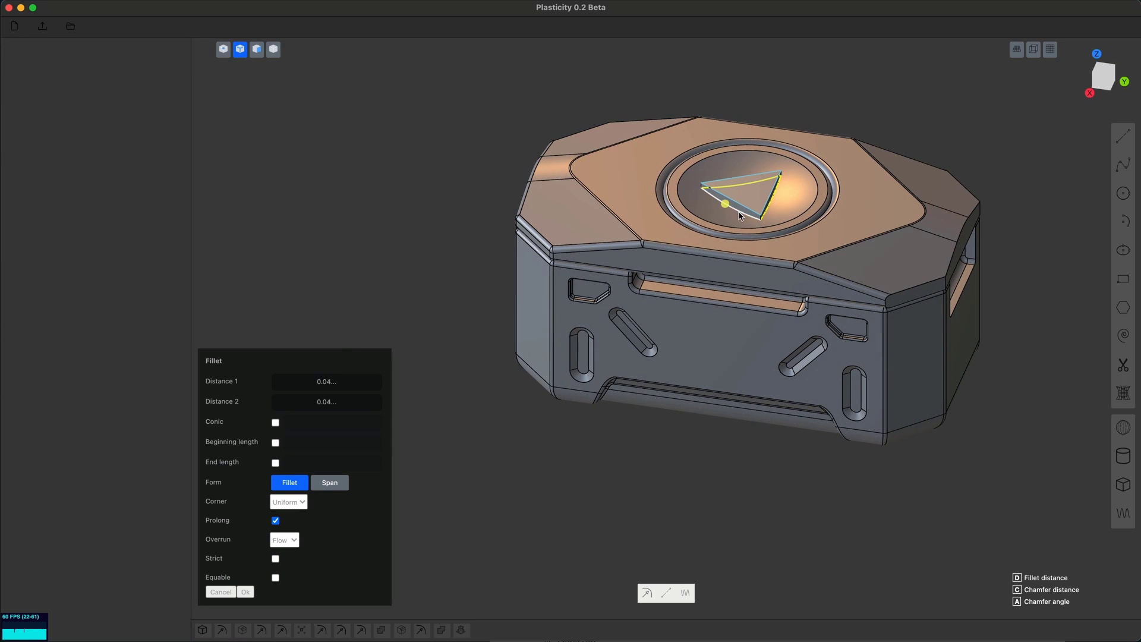
key("d")
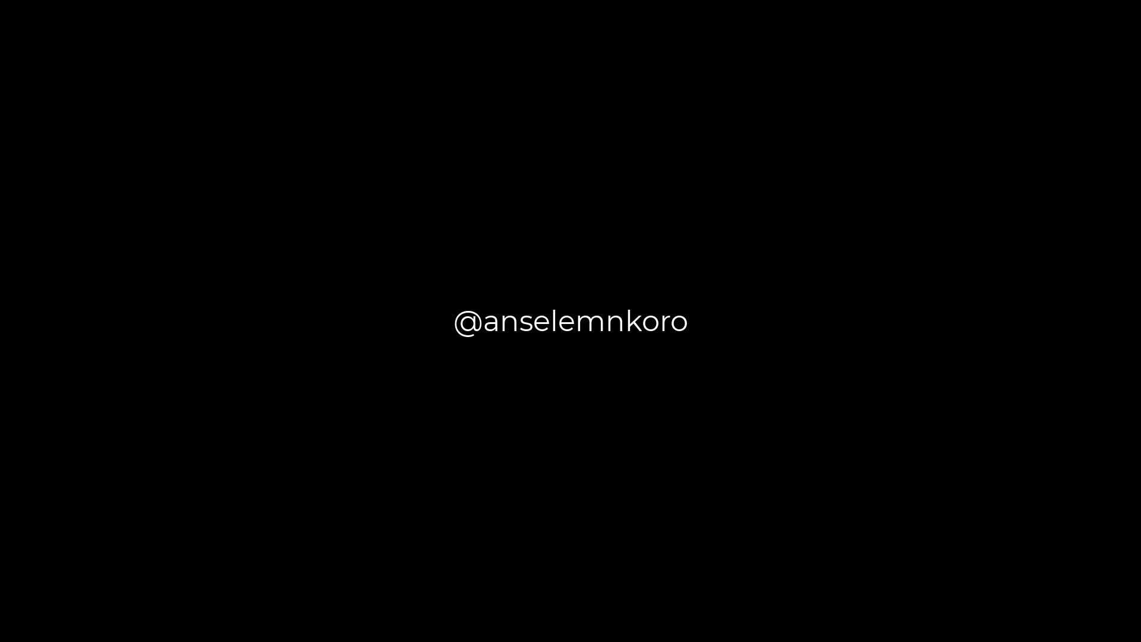